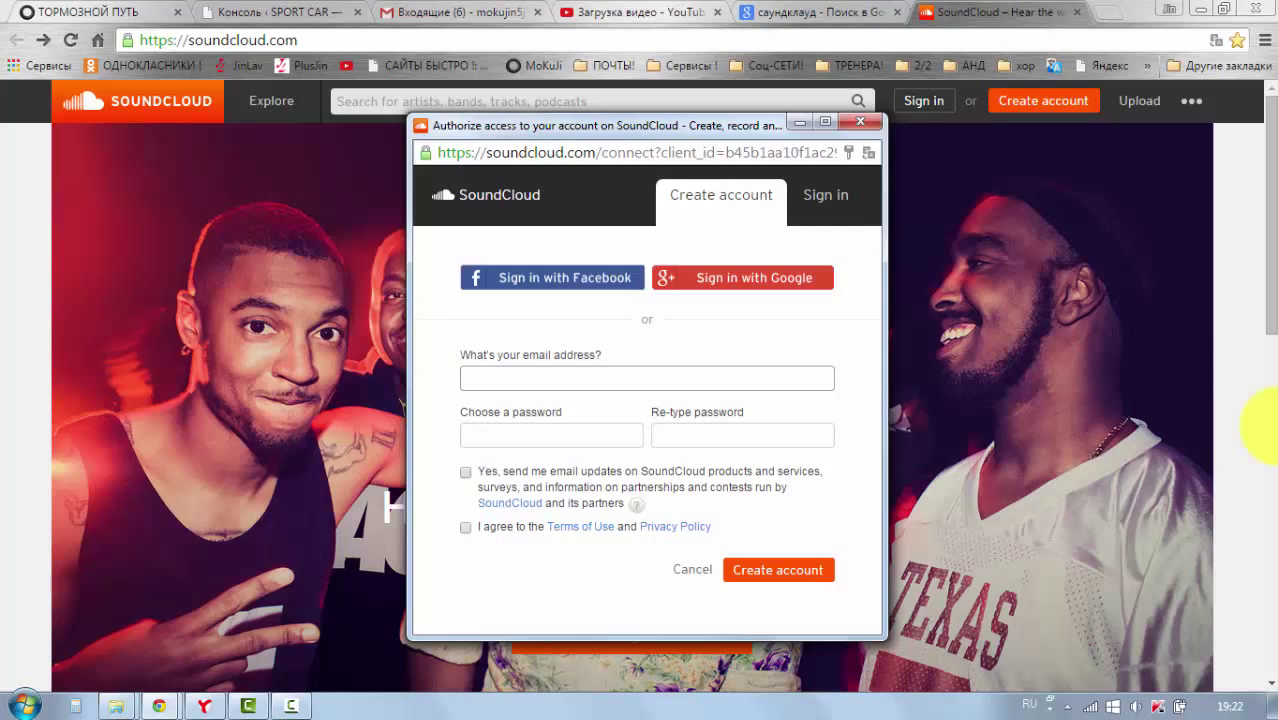
Step: Switch to Gmail and copy the account's email address from the account details
{"action": "left_click", "coordinate": [460, 12]}
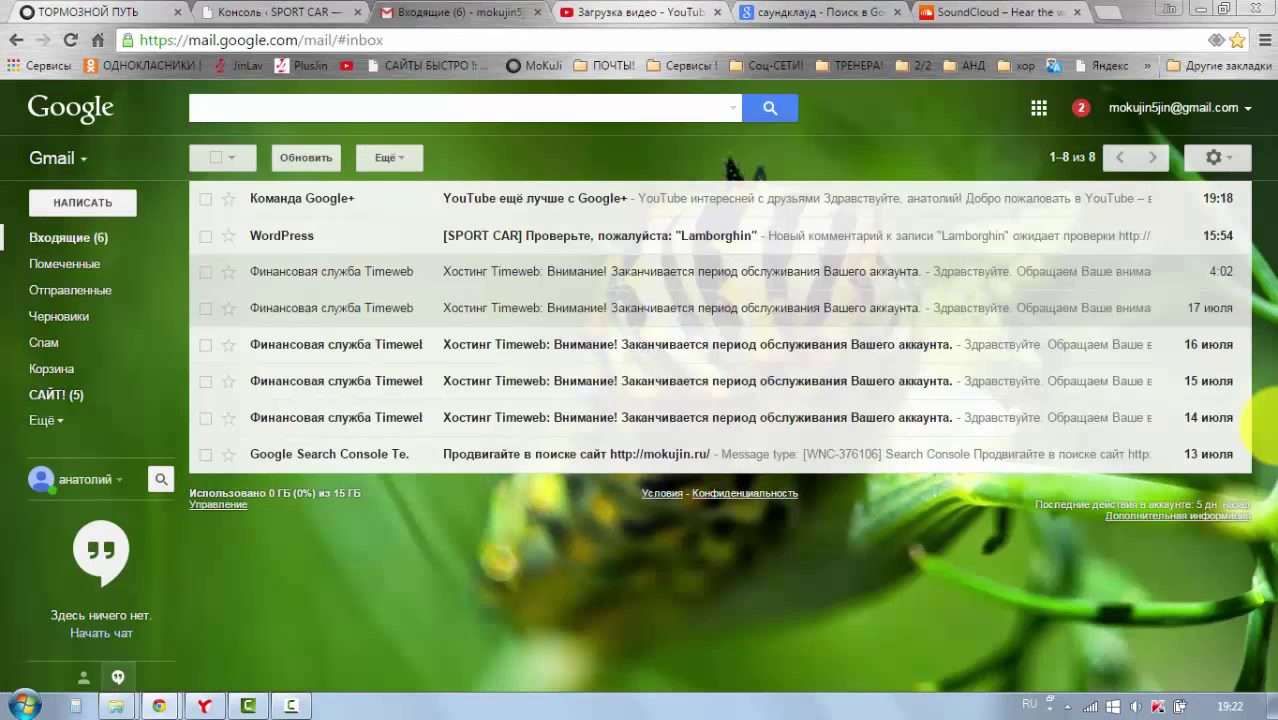
{"action": "left_click", "coordinate": [1179, 108]}
{"action": "left_click_drag", "start_coordinate": [1119, 174], "coordinate": [989, 173]}
{"action": "right_click", "coordinate": [1035, 173]}
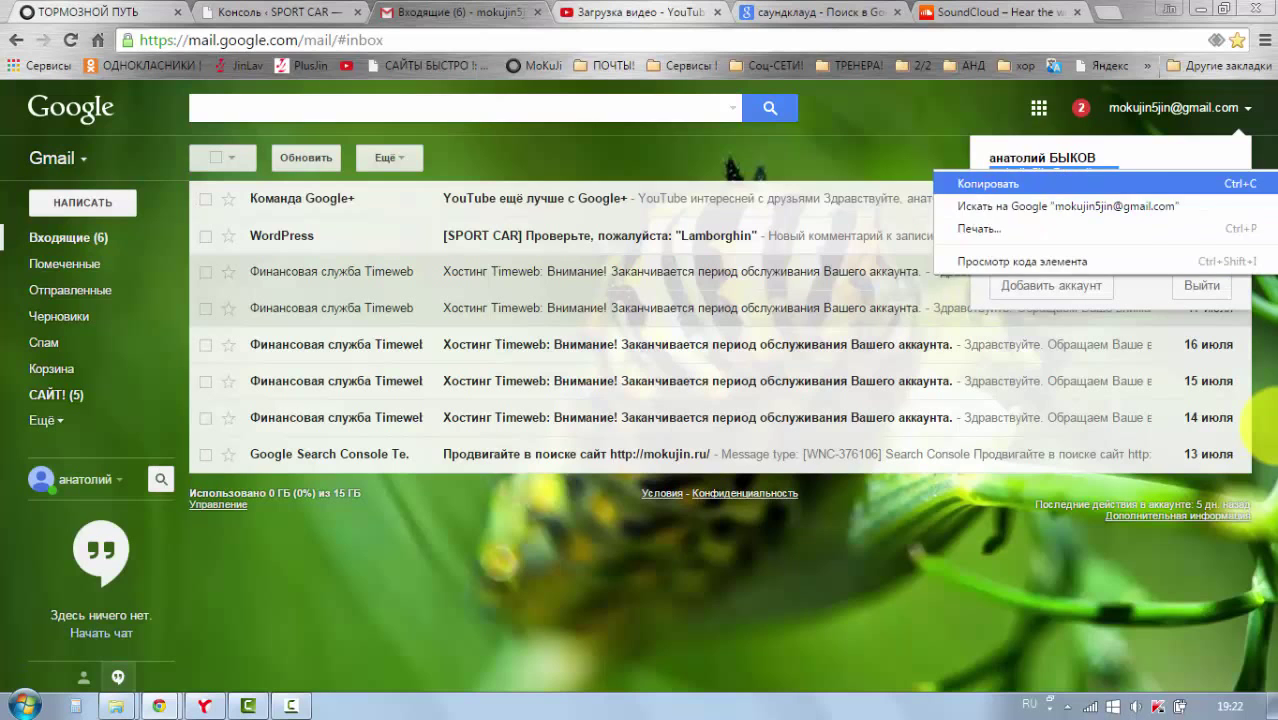
{"action": "left_click", "coordinate": [1010, 184]}
Step: Return to the SoundCloud sign-up window and paste the copied address as the account email
{"action": "key", "text": "ctrl+6"}
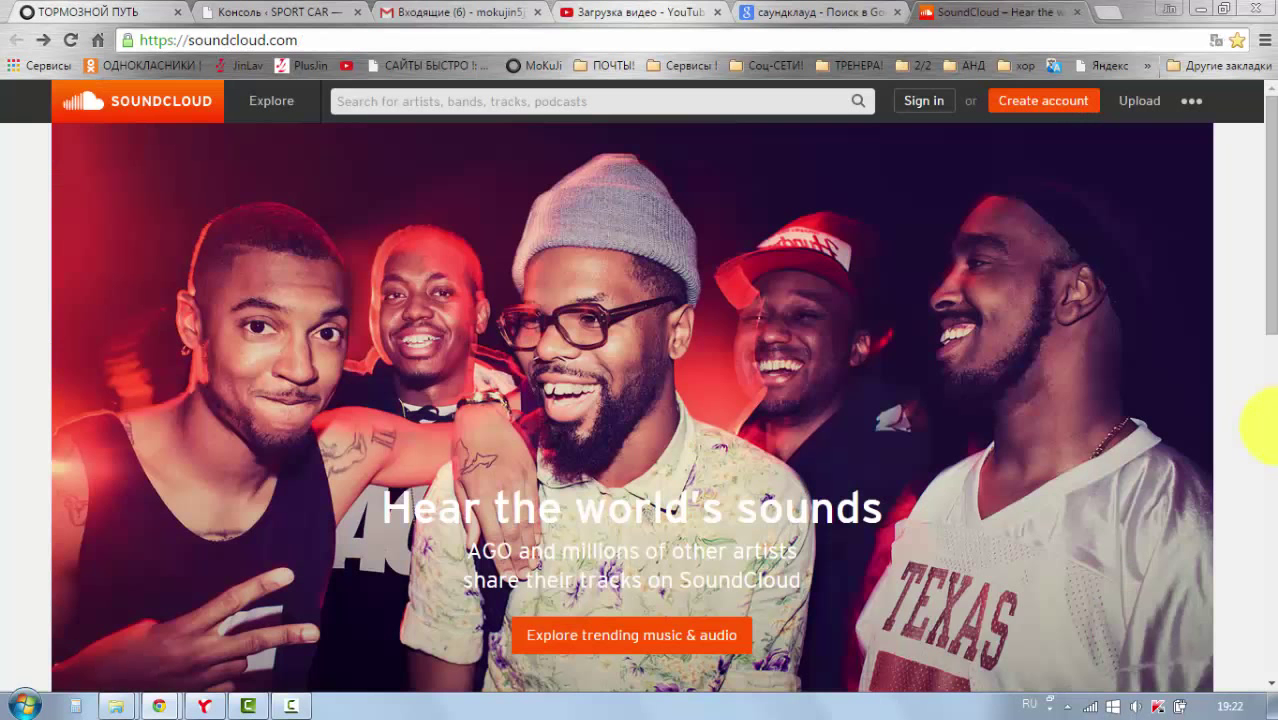
{"action": "left_click", "coordinate": [159, 706]}
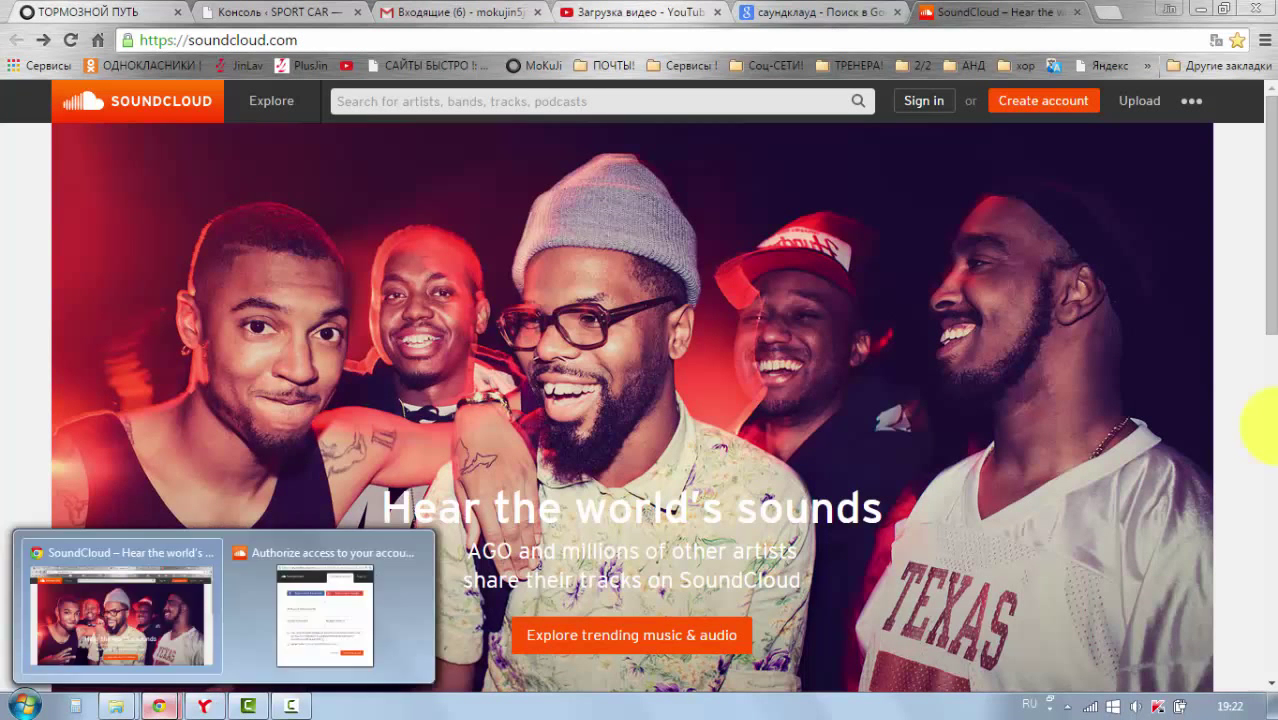
{"action": "left_click", "coordinate": [326, 612]}
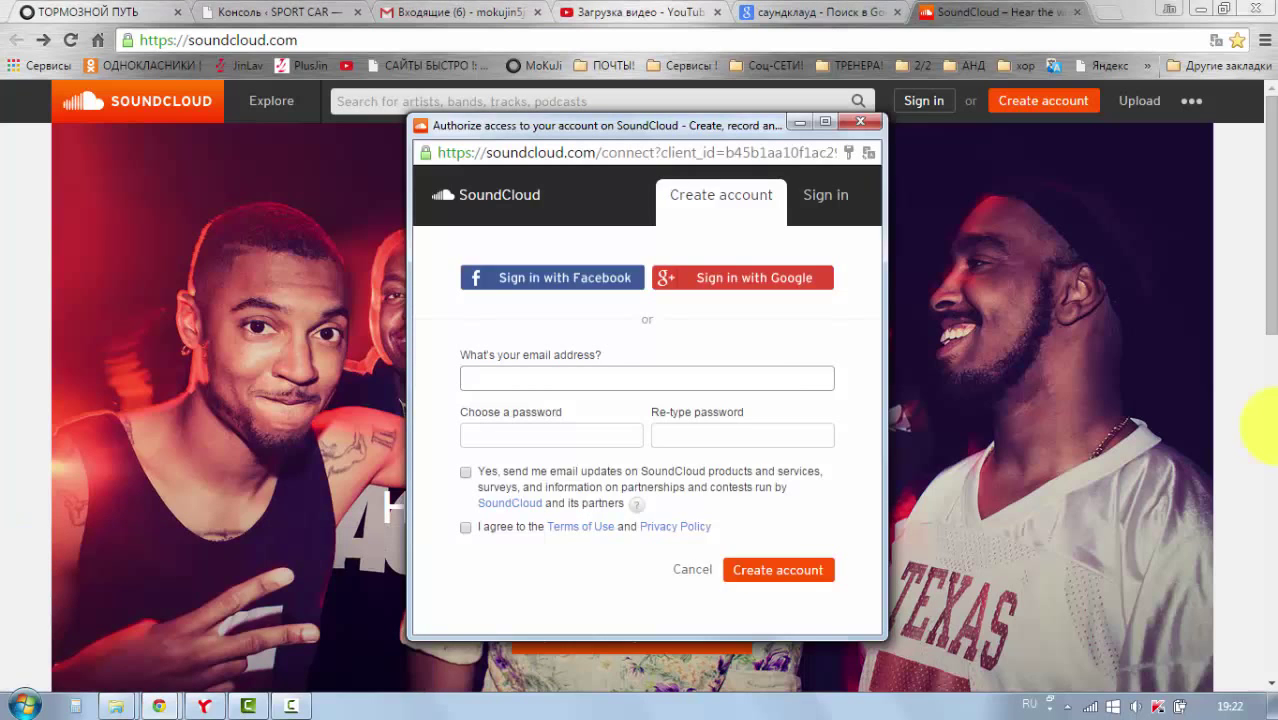
{"action": "key", "text": "Menu"}
{"action": "key", "text": "Down"}
{"action": "key", "text": "Return"}
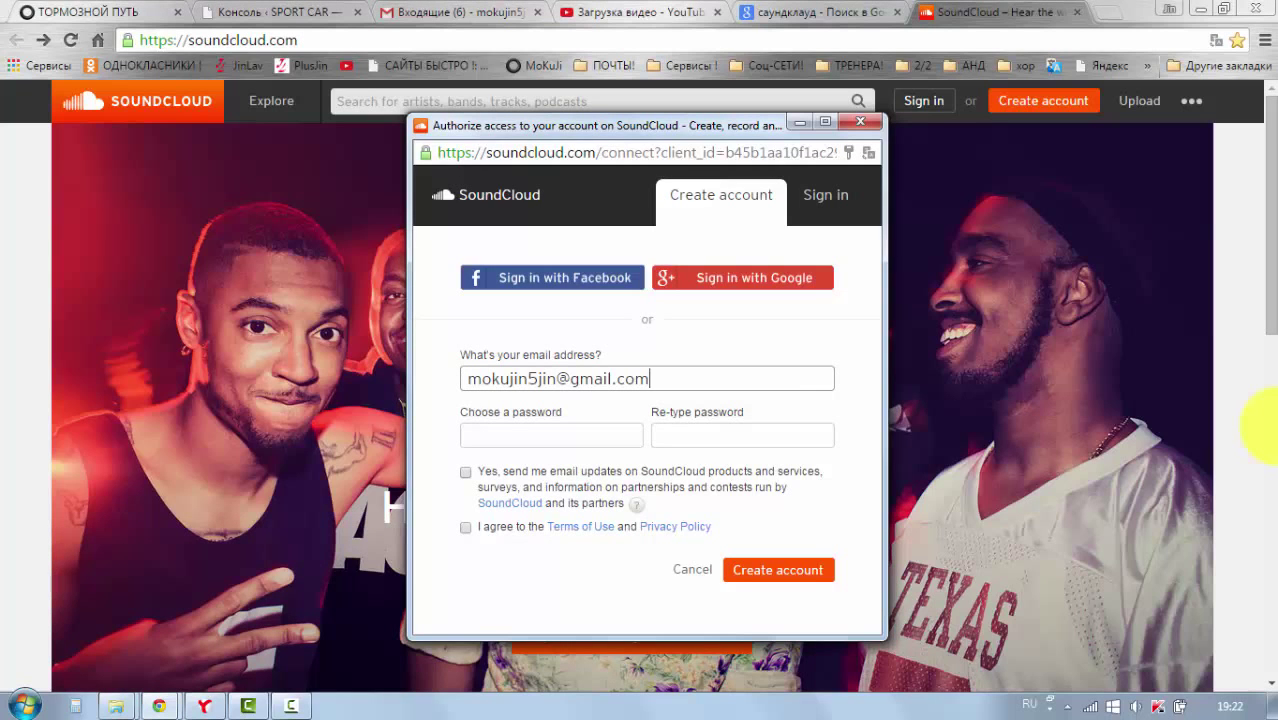
Step: Enter and repeat the account password, agree to the Terms of Use and Privacy Policy, and submit the account creation
{"action": "key", "text": "Tab"}
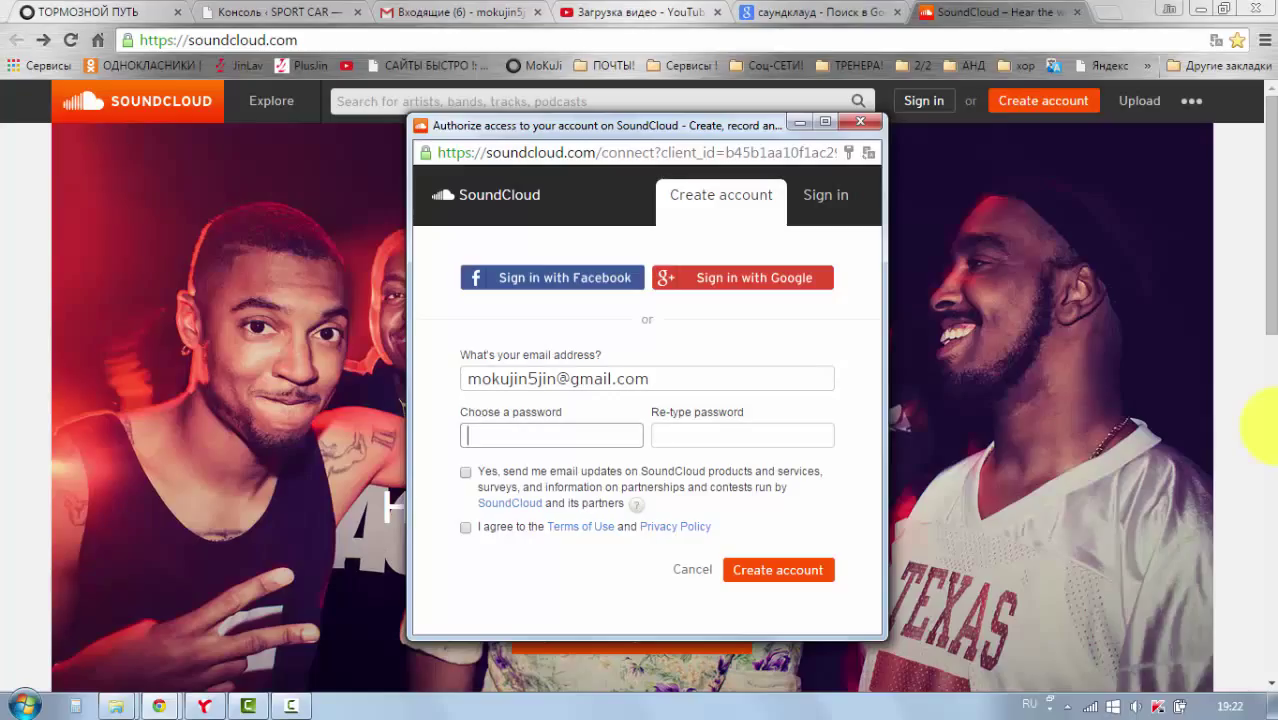
{"action": "key", "text": "alt+shift"}
{"action": "type", "text": "************"}
{"action": "key", "text": "Tab"}
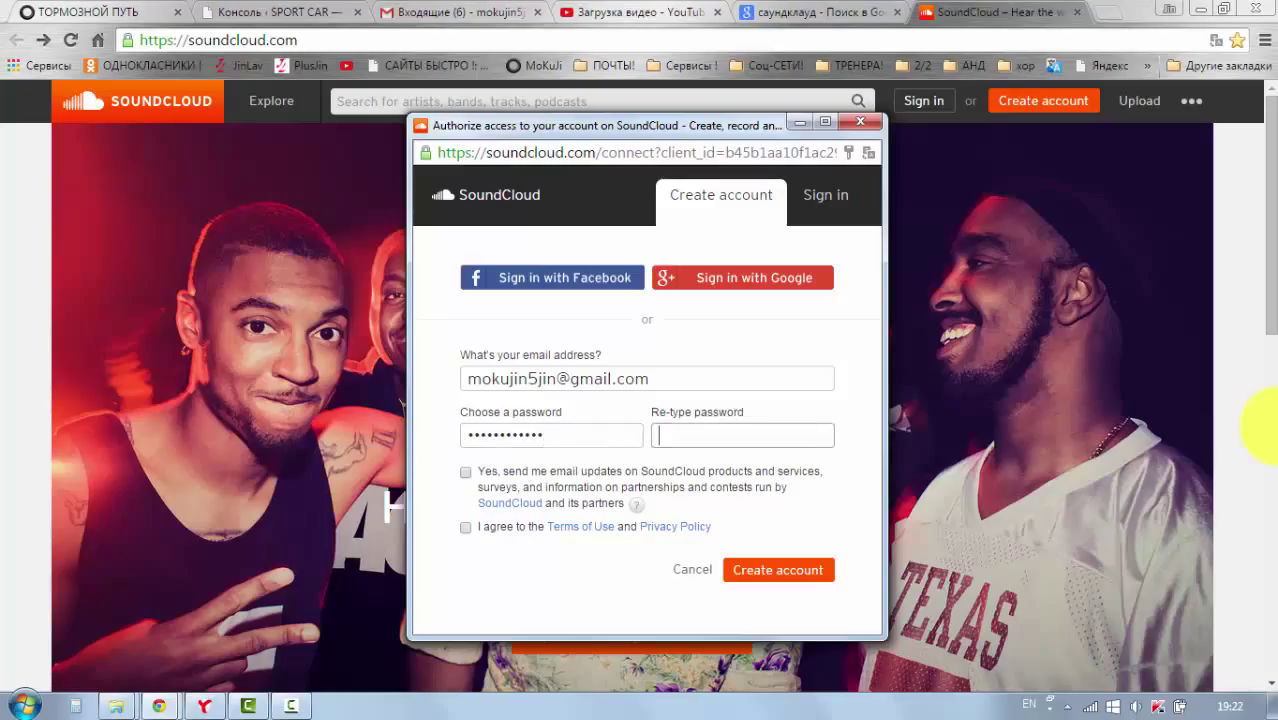
{"action": "type", "text": "************"}
{"action": "key", "text": "Tab"}
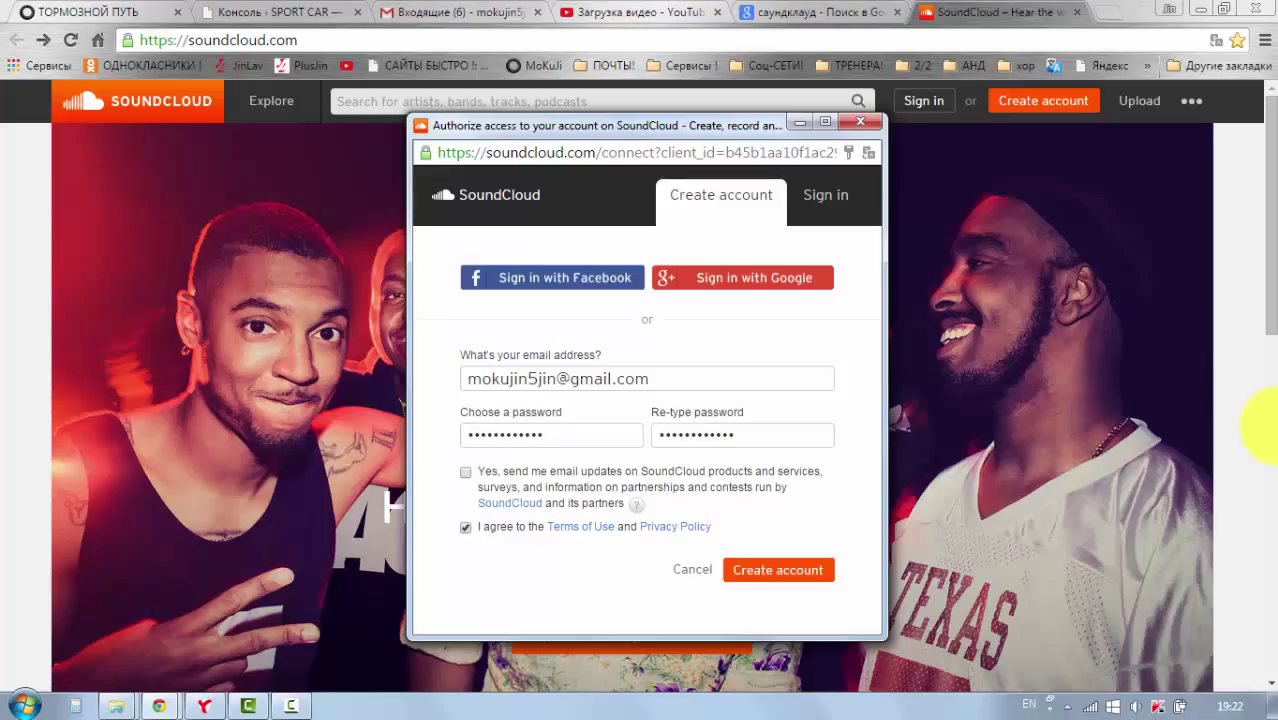
{"action": "key", "text": "Return"}
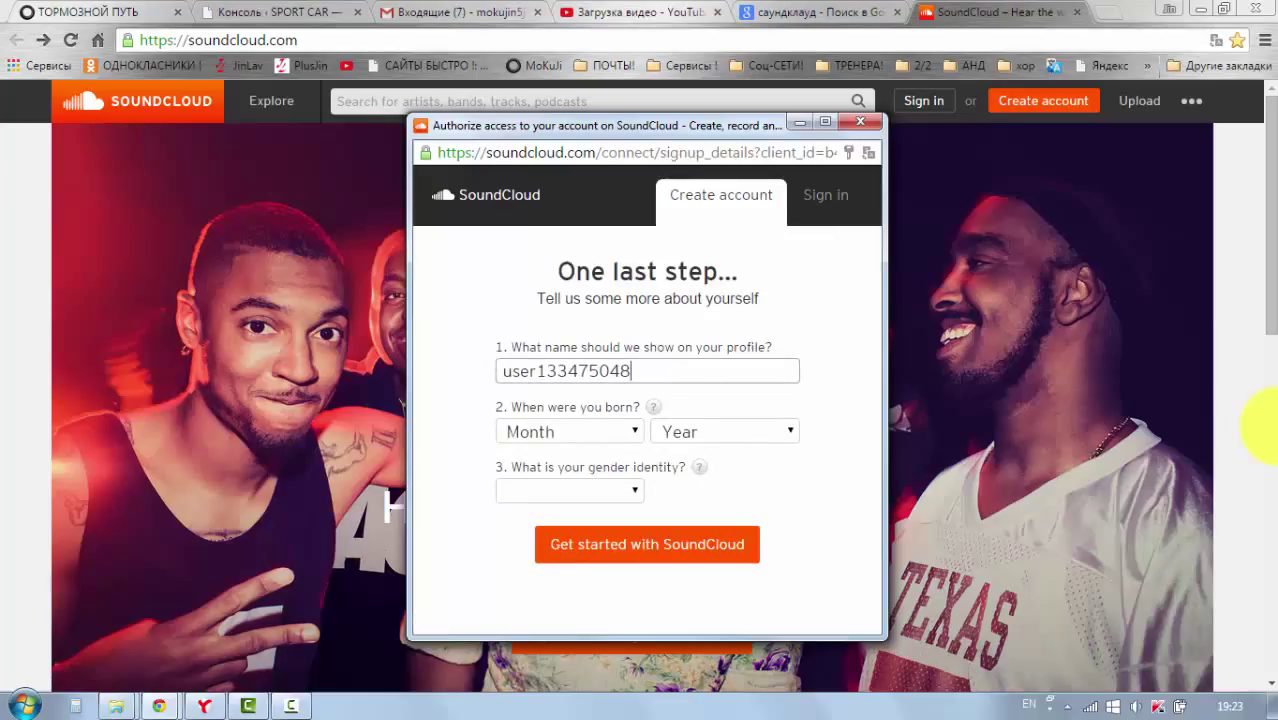
Step: Clear the suggested display name for the profile
{"action": "key", "text": "BackSpace"}
{"action": "key", "text": "BackSpace"}
{"action": "key", "text": "BackSpace"}
{"action": "key", "text": "BackSpace"}
{"action": "key", "text": "BackSpace"}
{"action": "key", "text": "BackSpace"}
{"action": "key", "text": "BackSpace"}
{"action": "key", "text": "BackSpace"}
{"action": "key", "text": "BackSpace"}
{"action": "key", "text": "BackSpace"}
{"action": "key", "text": "BackSpace"}
{"action": "key", "text": "BackSpace"}
{"action": "key", "text": "BackSpace"}
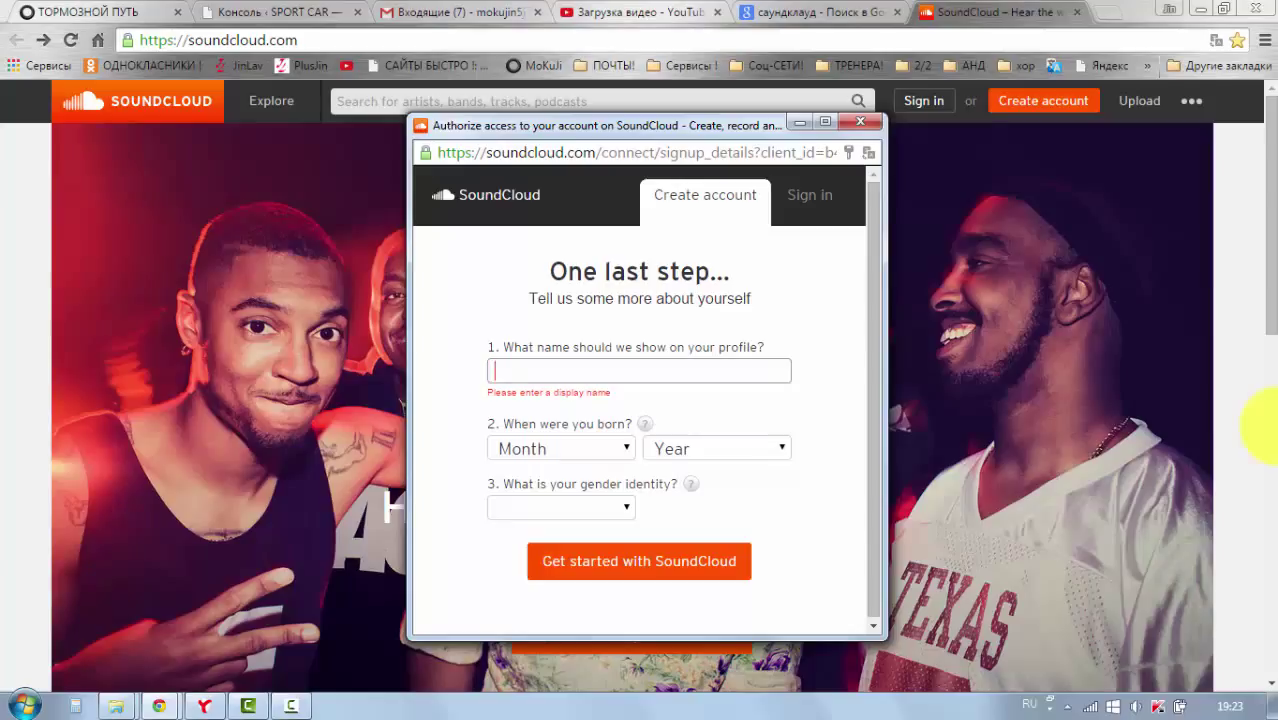
{"action": "type", "text": "Кщрі"}
{"action": "key", "text": "BackSpace"}
{"action": "key", "text": "BackSpace"}
{"action": "key", "text": "BackSpace"}
{"action": "key", "text": "BackSpace"}
Step: Enter Kotssss as the profile's display name using the English keyboard layout
{"action": "key", "text": "alt+shift"}
{"action": "type", "text": "r"}
{"action": "key", "text": "BackSpace"}
{"action": "type", "text": "K"}
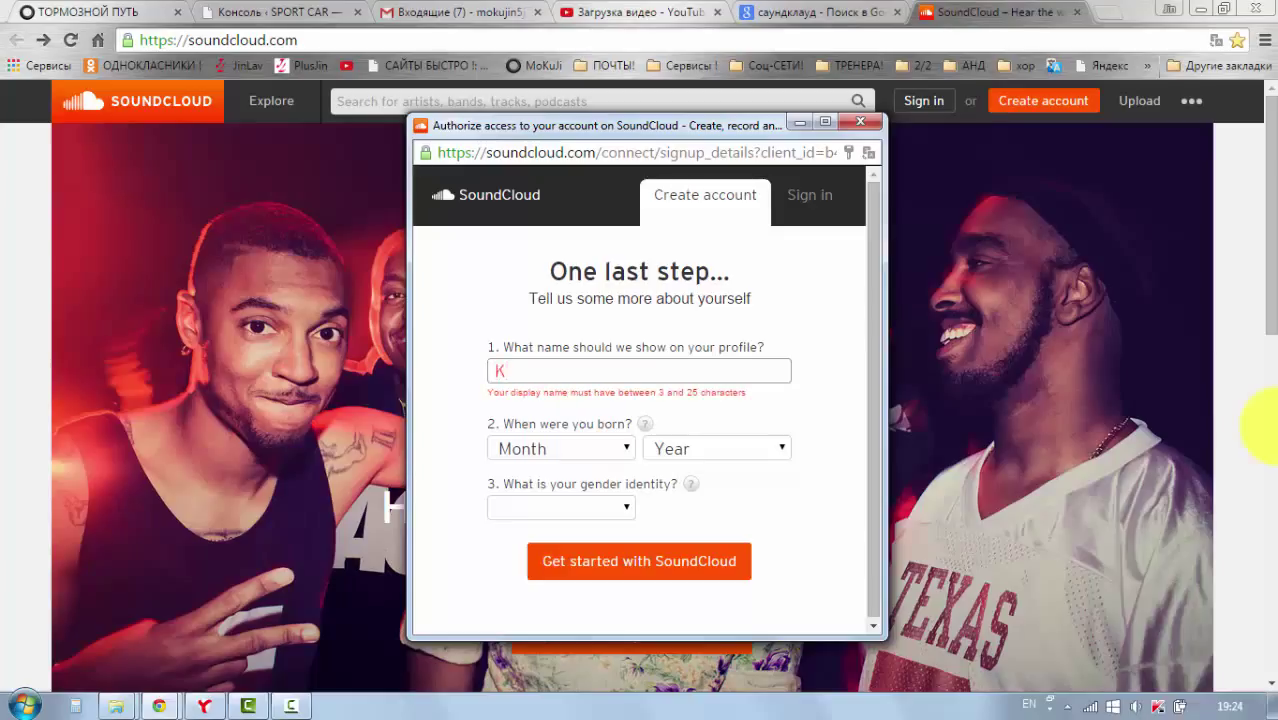
{"action": "type", "text": "ots"}
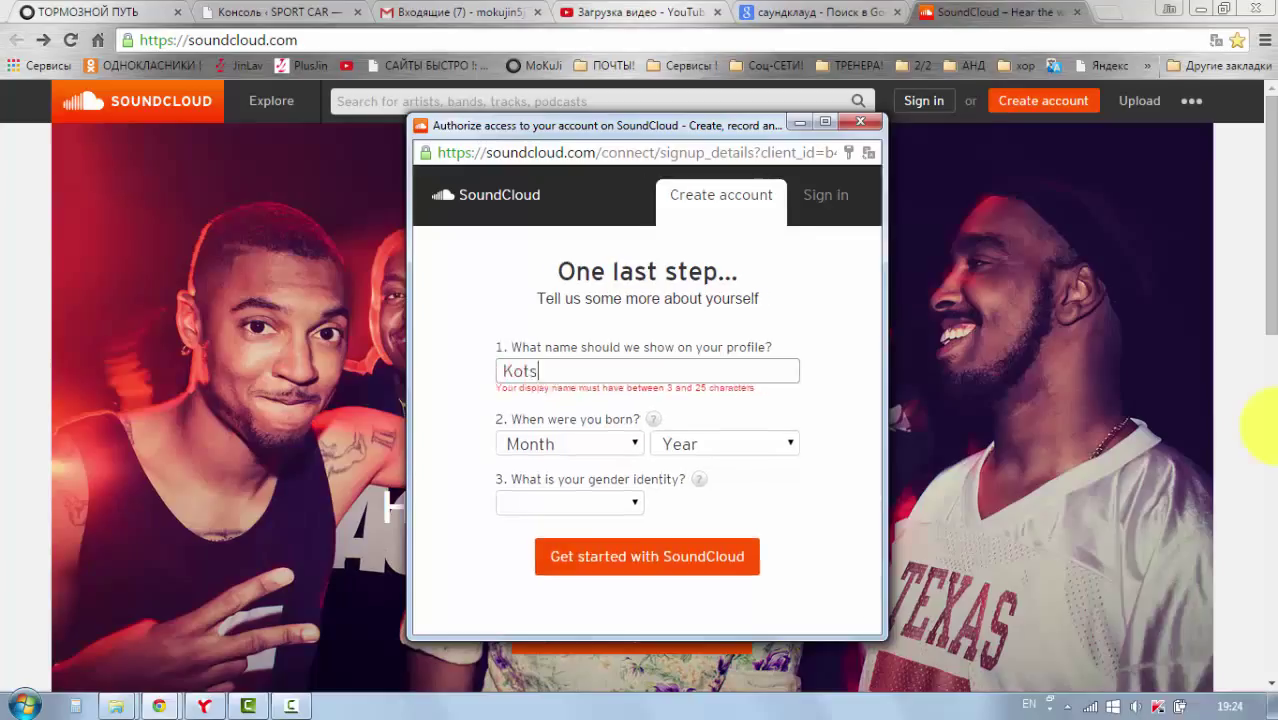
{"action": "type", "text": "sss"}
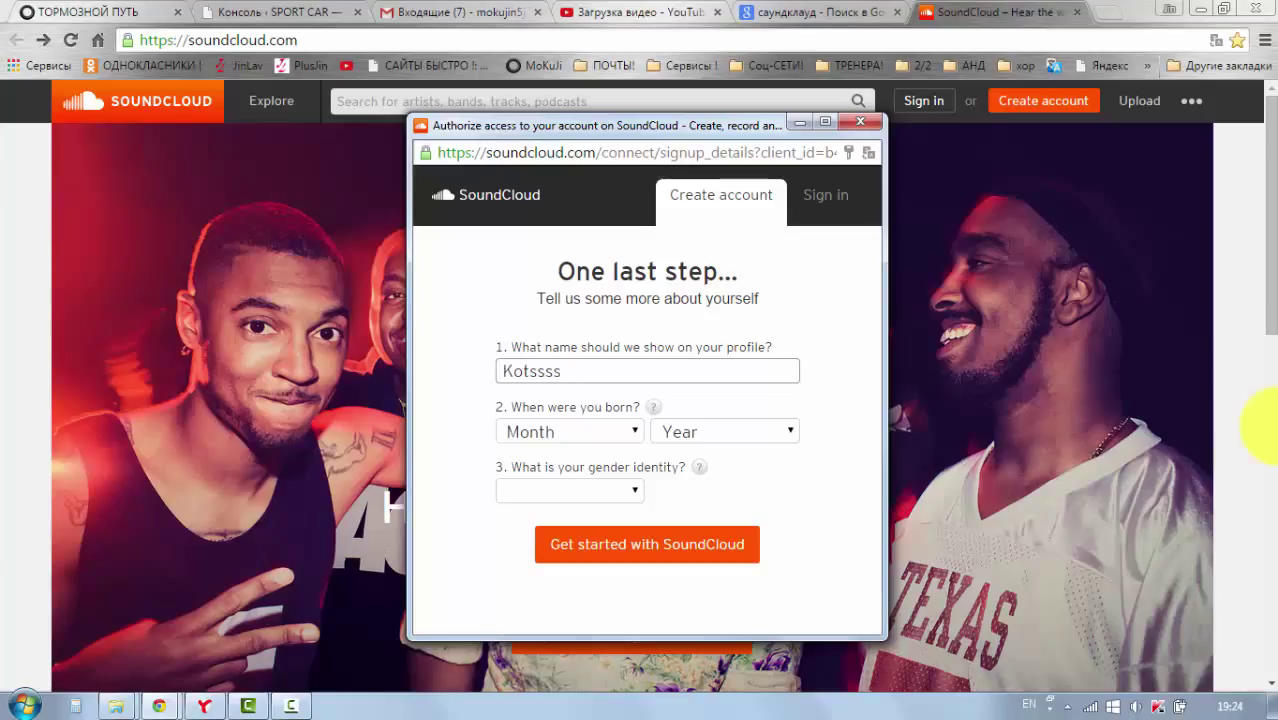
Step: Choose the birth month and birth year in the profile details
{"action": "key", "text": "Tab"}
{"action": "key", "text": "space"}
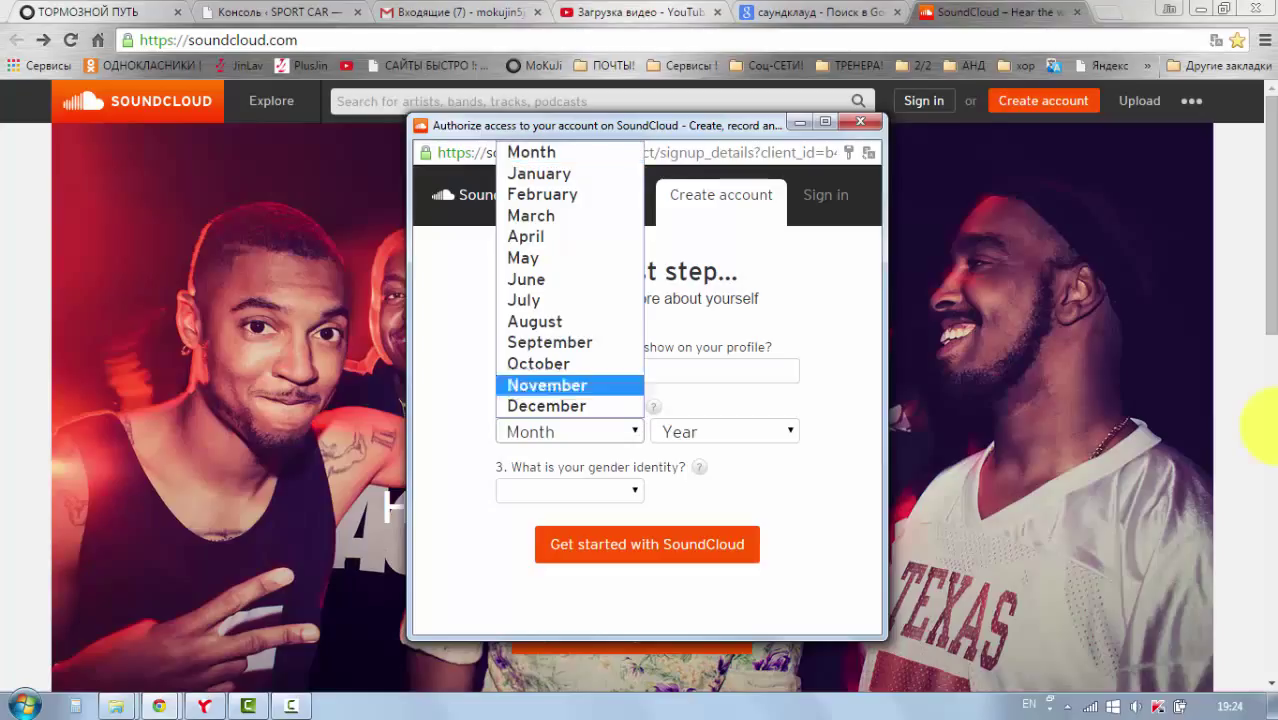
{"action": "left_click", "coordinate": [539, 364]}
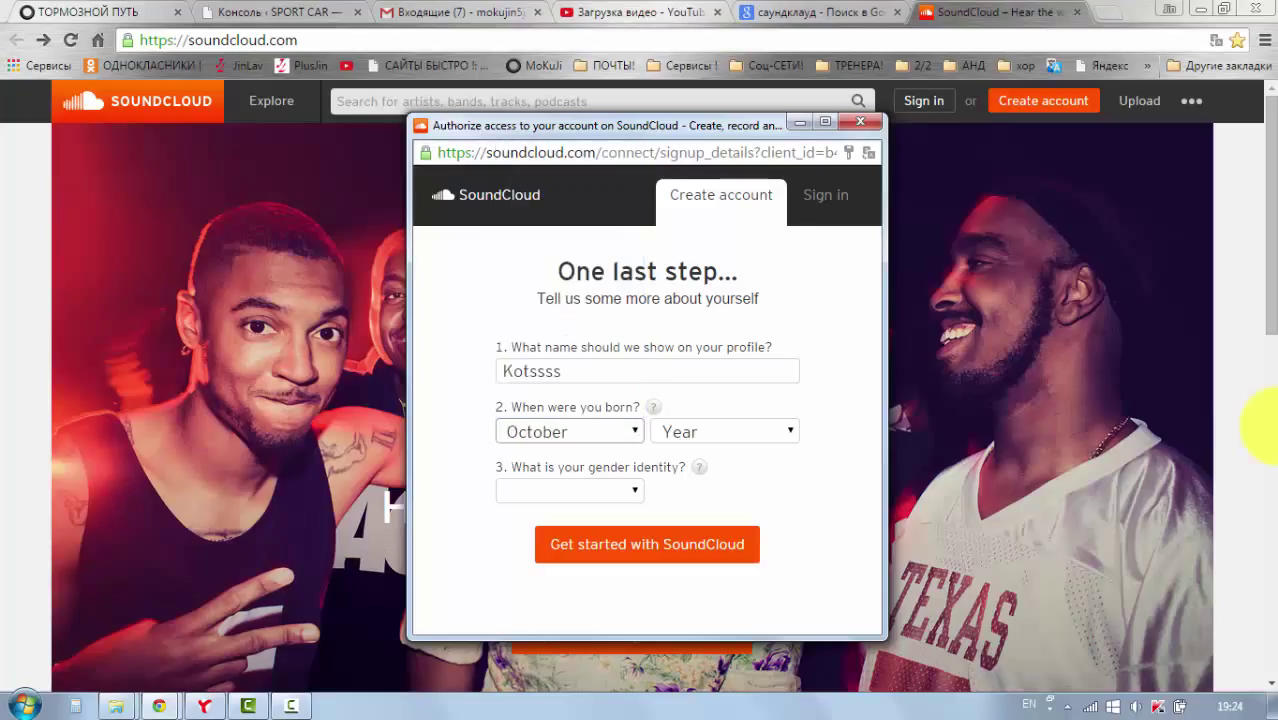
{"action": "left_click", "coordinate": [725, 431]}
{"action": "left_click", "coordinate": [690, 245]}
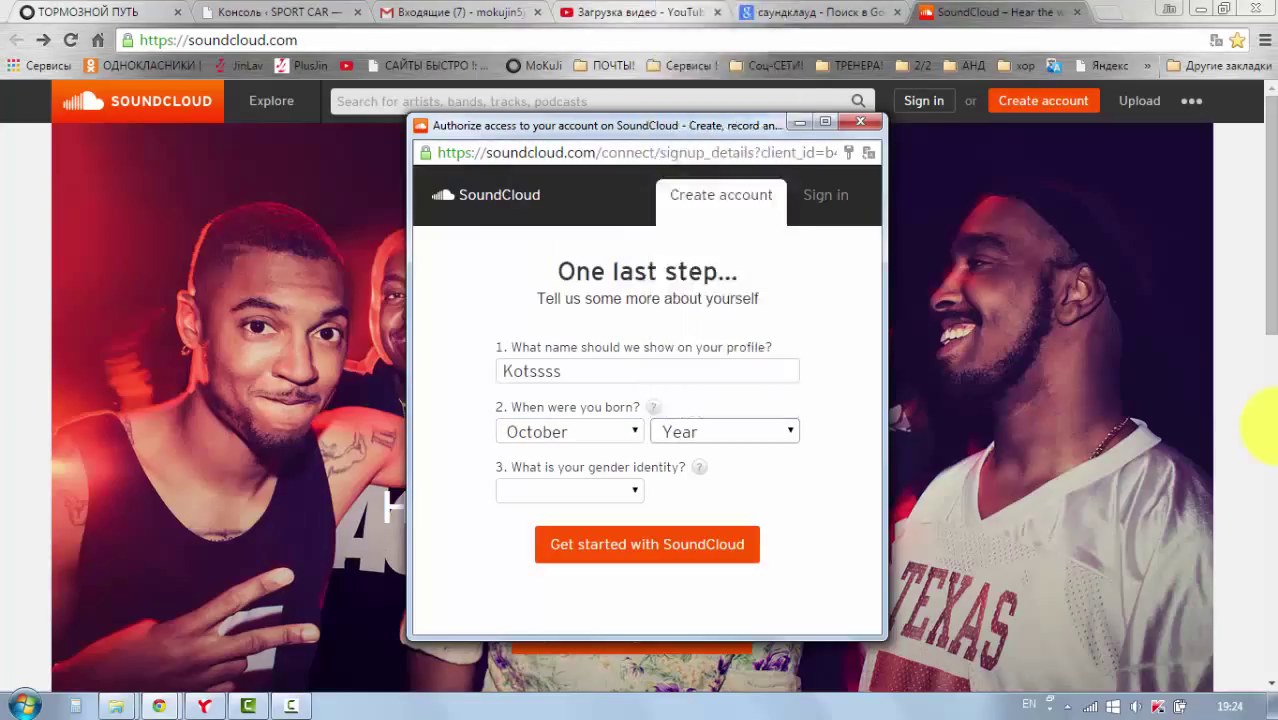
Step: Set the gender identity to Female and submit the profile details to get started with SoundCloud
{"action": "key", "text": "Tab"}
{"action": "key", "text": "alt+Down"}
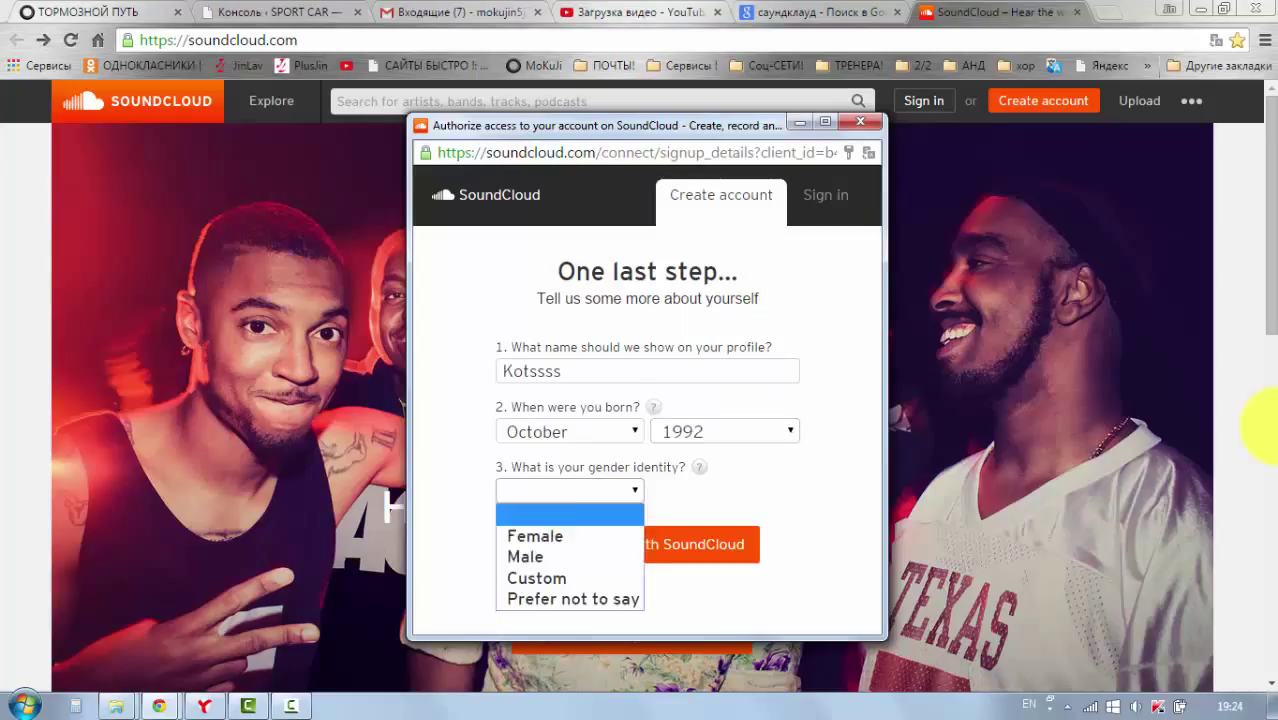
{"action": "key", "text": "Down"}
{"action": "key", "text": "Down"}
{"action": "key", "text": "Down"}
{"action": "key", "text": "Up"}
{"action": "key", "text": "Up"}
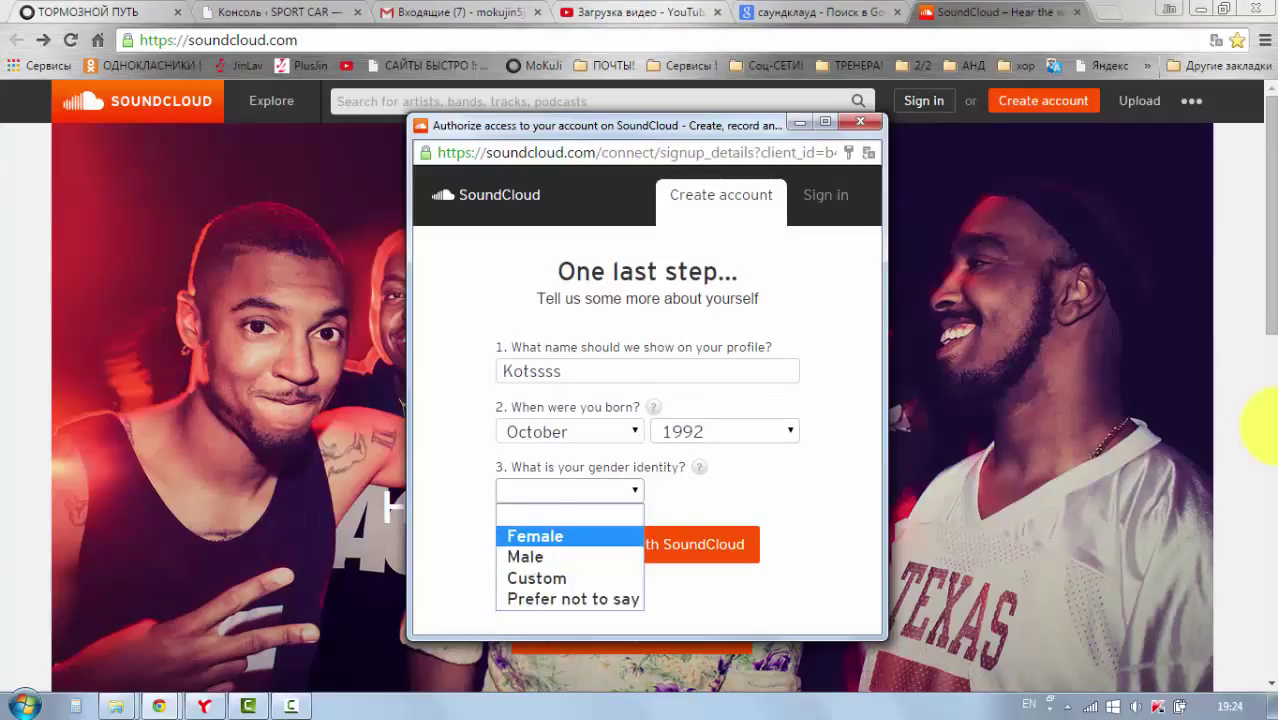
{"action": "key", "text": "Return"}
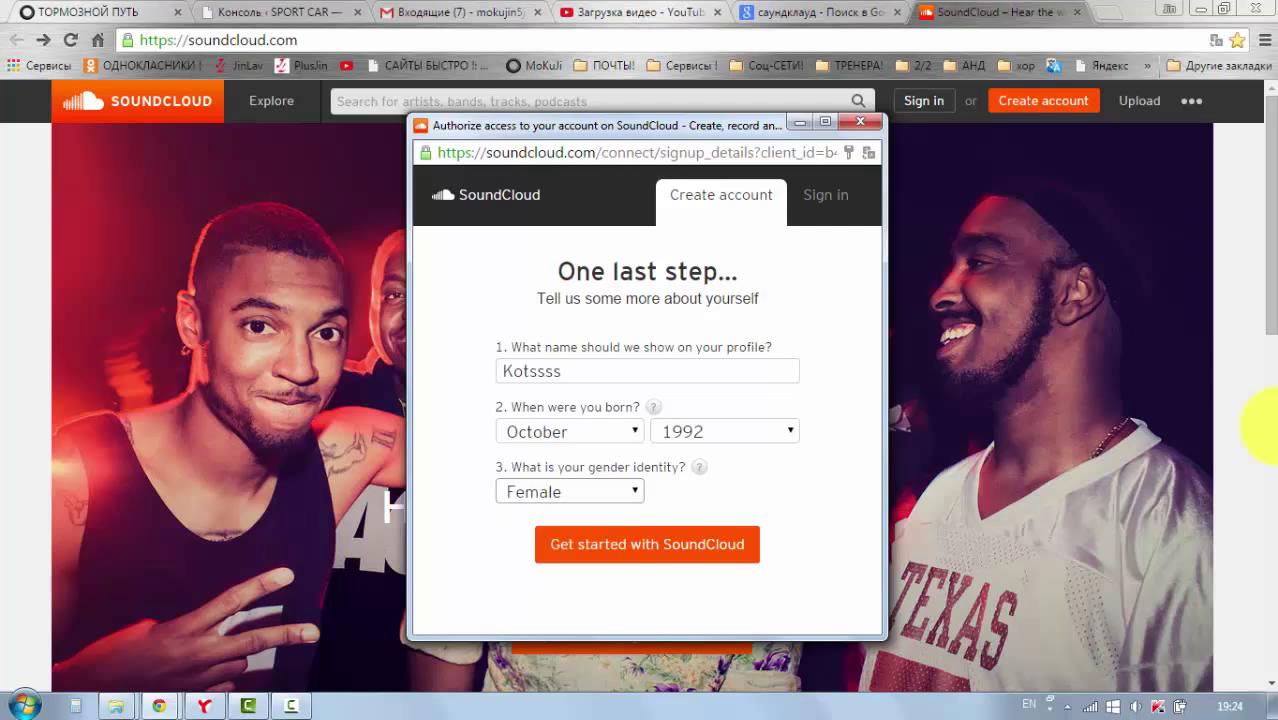
{"action": "key", "text": "Tab"}
{"action": "key", "text": "Return"}
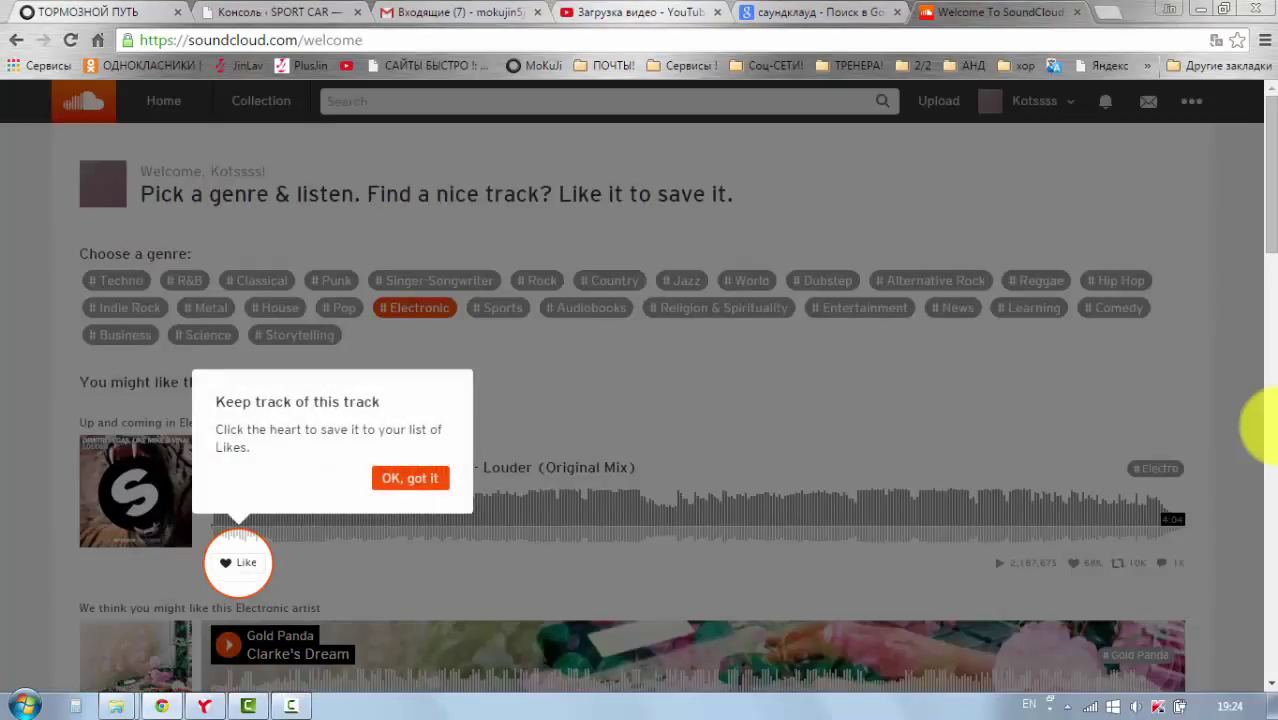
Step: Dismiss the tip about liking tracks and look over the genres and suggested tracks on the welcome page
{"action": "scroll", "coordinate": [1262, 425], "scroll_direction": "down", "scroll_amount": 2}
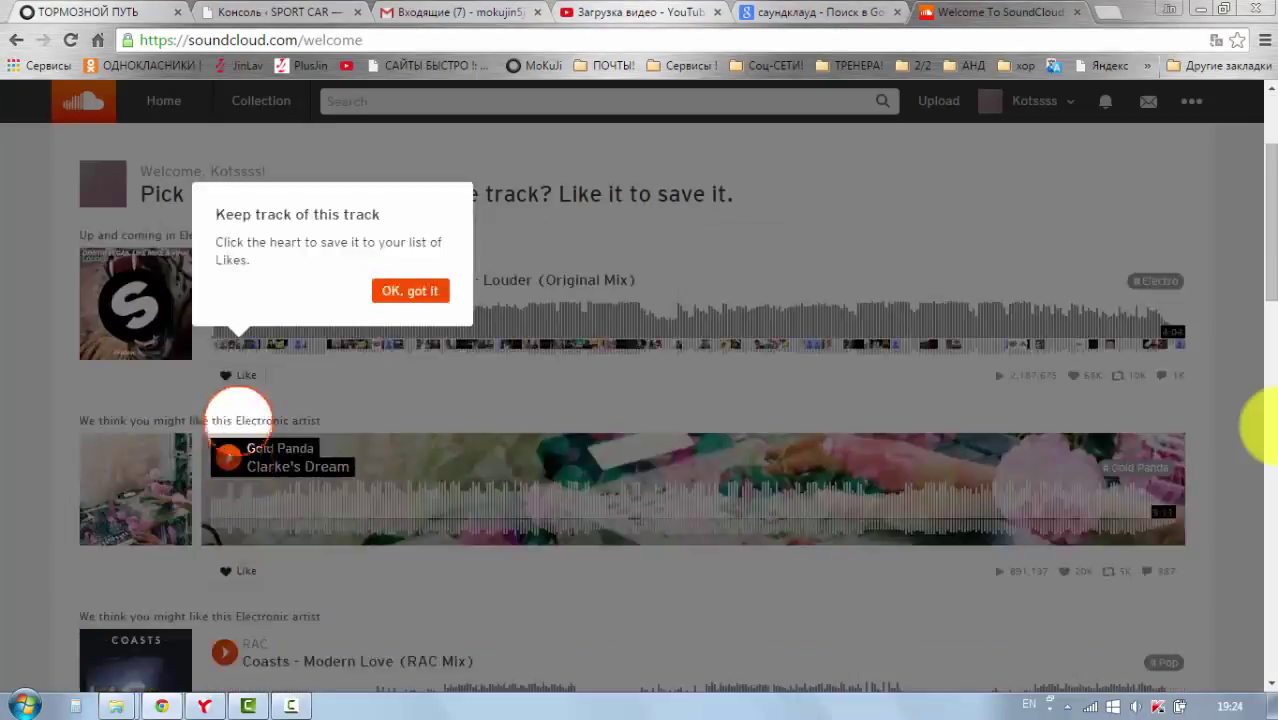
{"action": "scroll", "coordinate": [1265, 425], "scroll_direction": "up", "scroll_amount": 2}
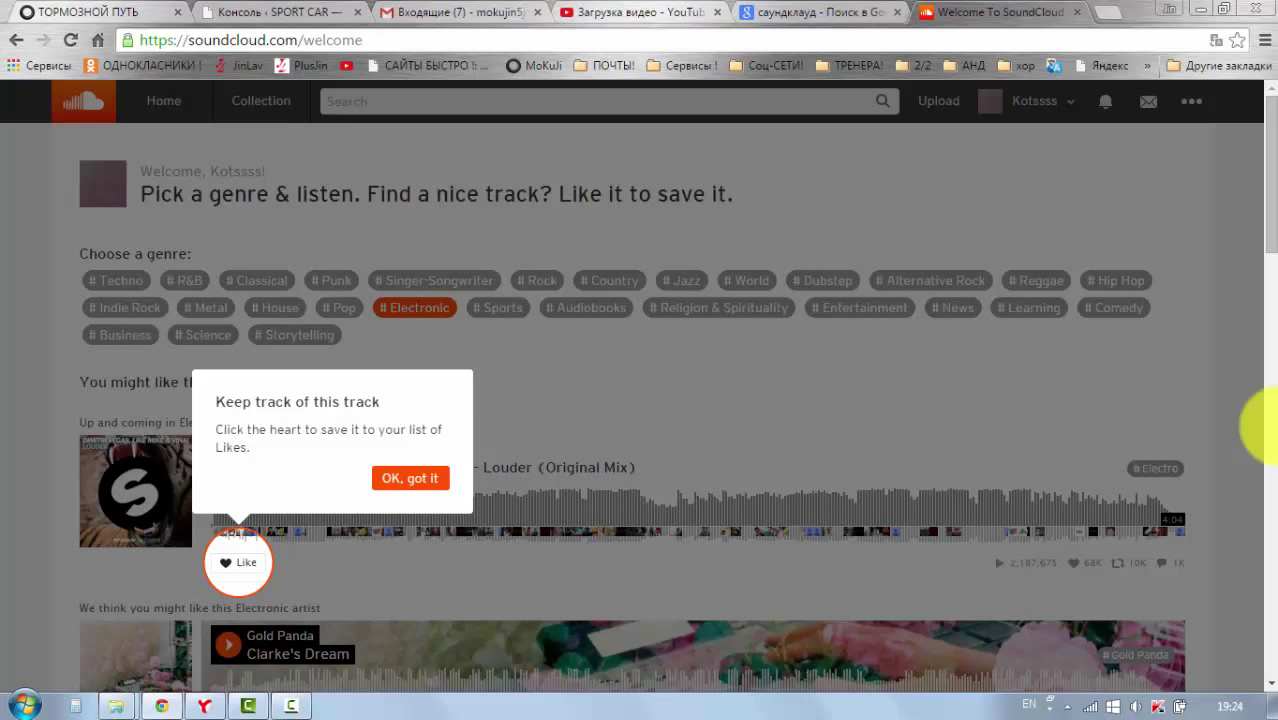
{"action": "left_click", "coordinate": [1266, 426]}
{"action": "scroll", "coordinate": [1266, 426], "scroll_direction": "down", "scroll_amount": 3}
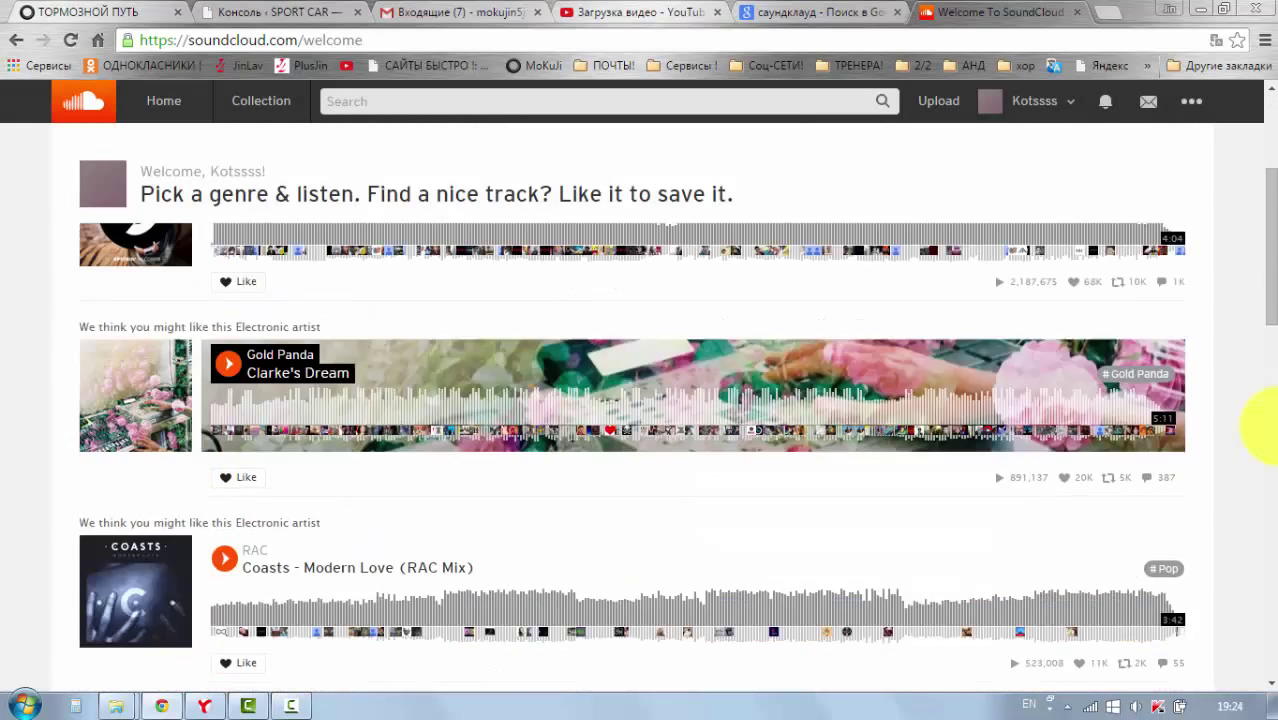
{"action": "scroll", "coordinate": [1266, 426], "scroll_direction": "up", "scroll_amount": 3}
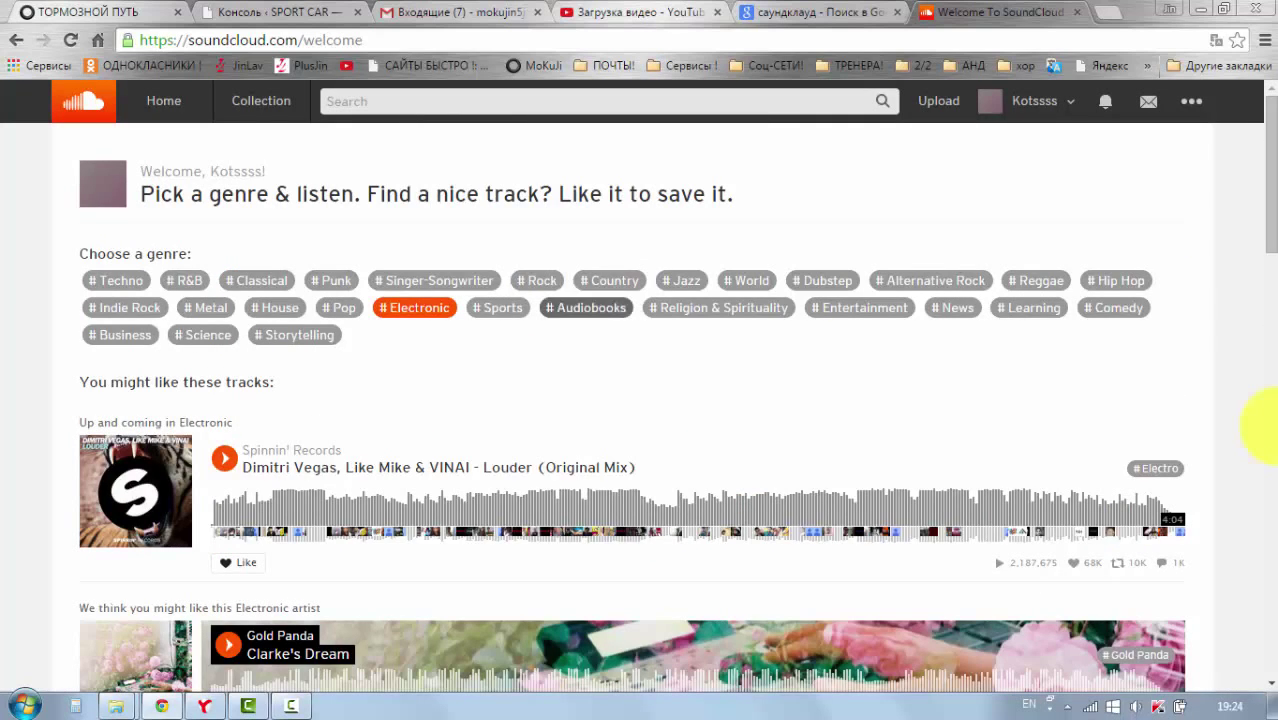
Step: Switch to Gmail, refresh the inbox and confirm the email address from SoundCloud's confirmation message
{"action": "key", "text": "ctrl+3"}
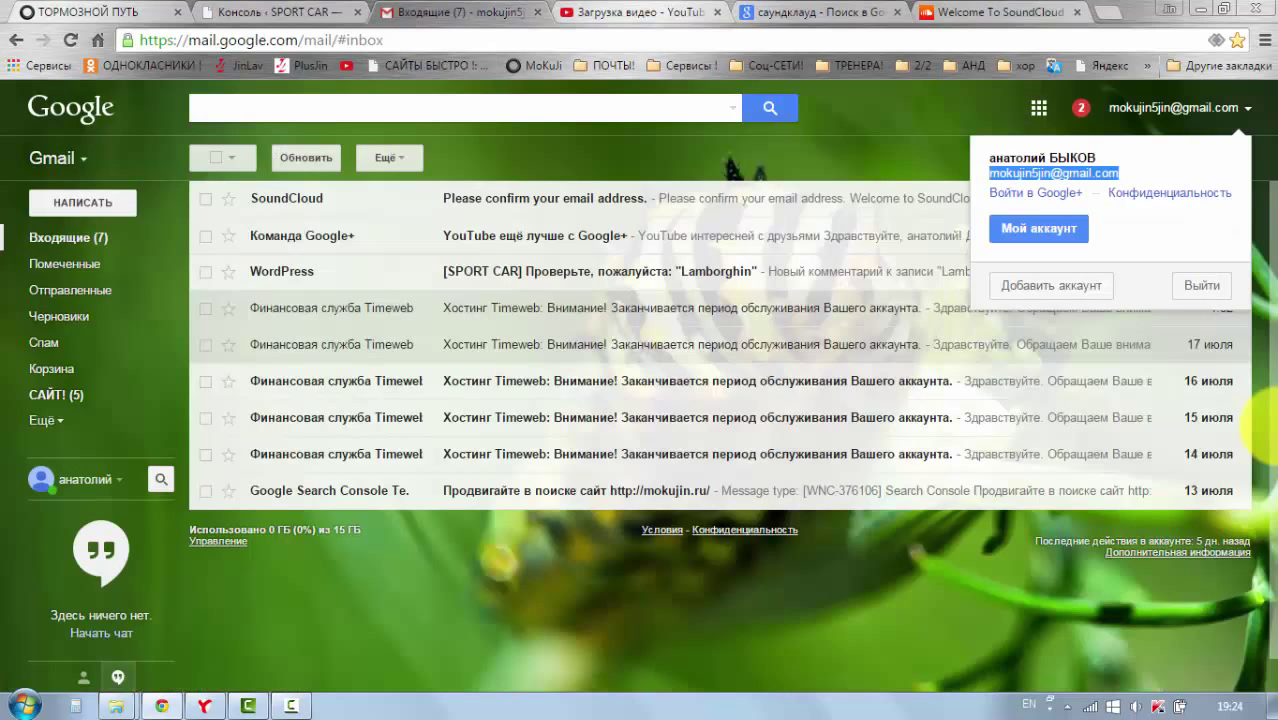
{"action": "key", "text": "F5"}
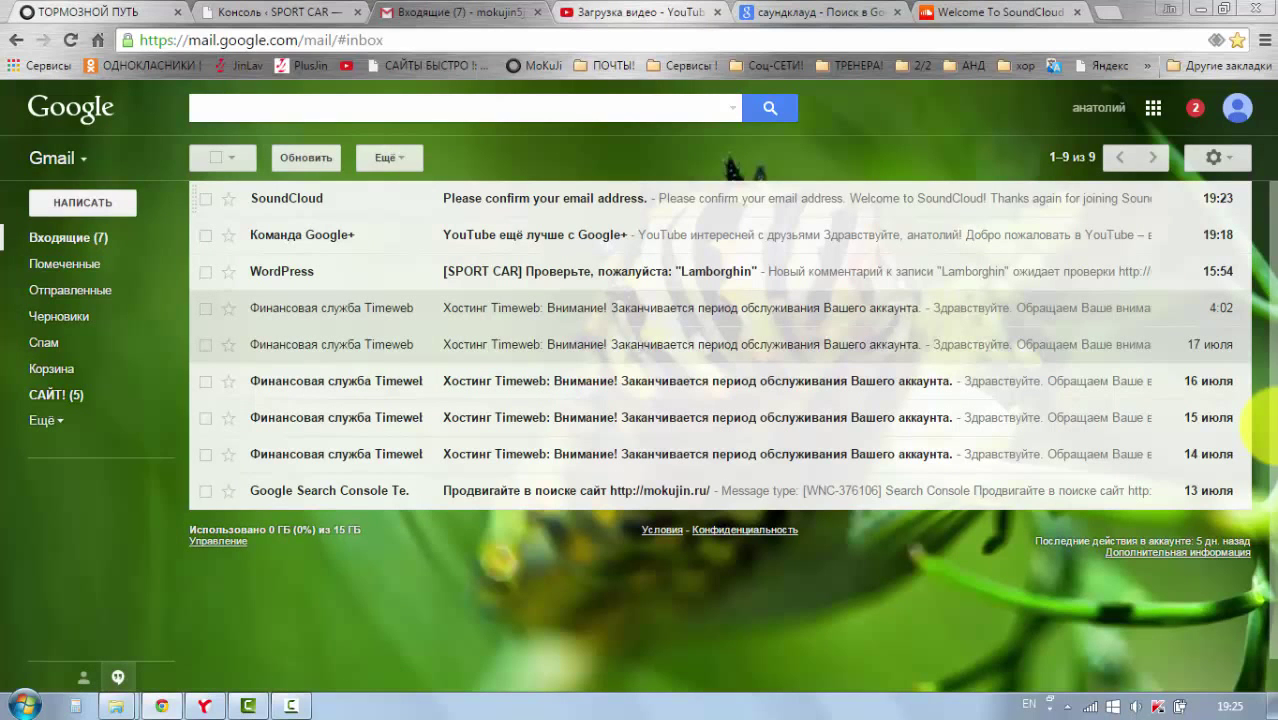
{"action": "left_click", "coordinate": [545, 198]}
{"action": "scroll", "coordinate": [620, 430], "scroll_direction": "down", "scroll_amount": 2}
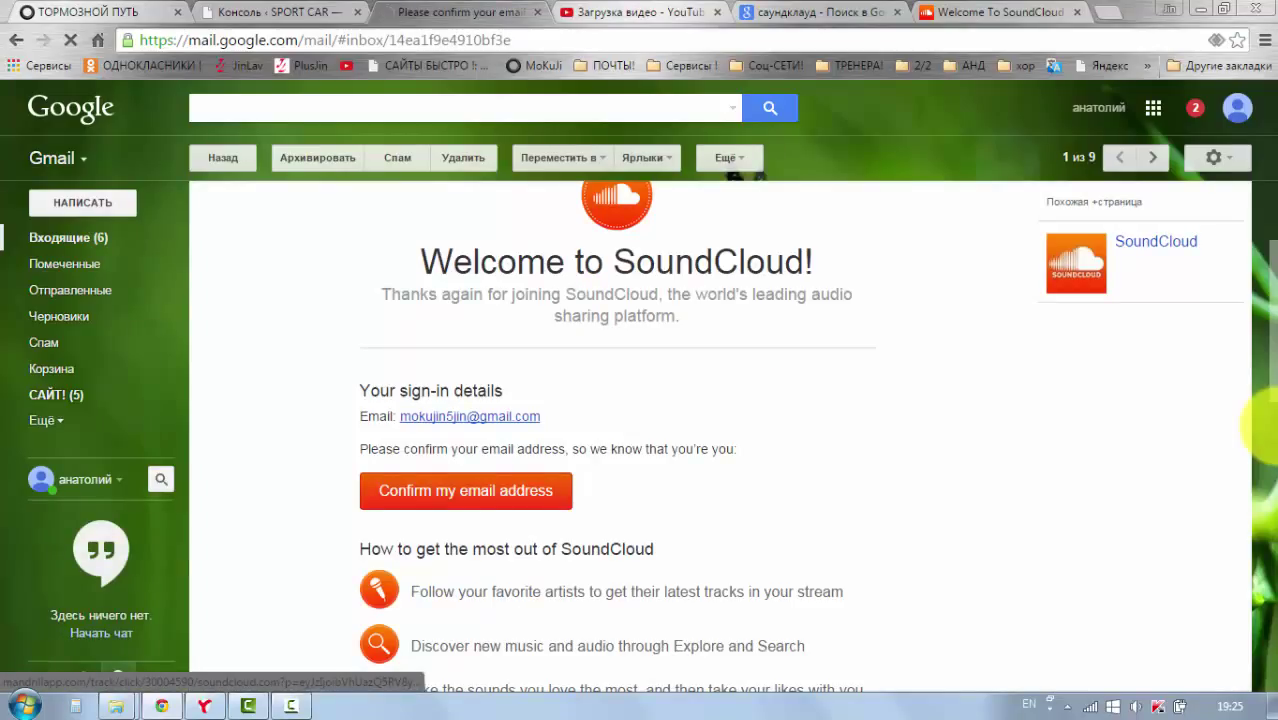
{"action": "left_click", "coordinate": [465, 490]}
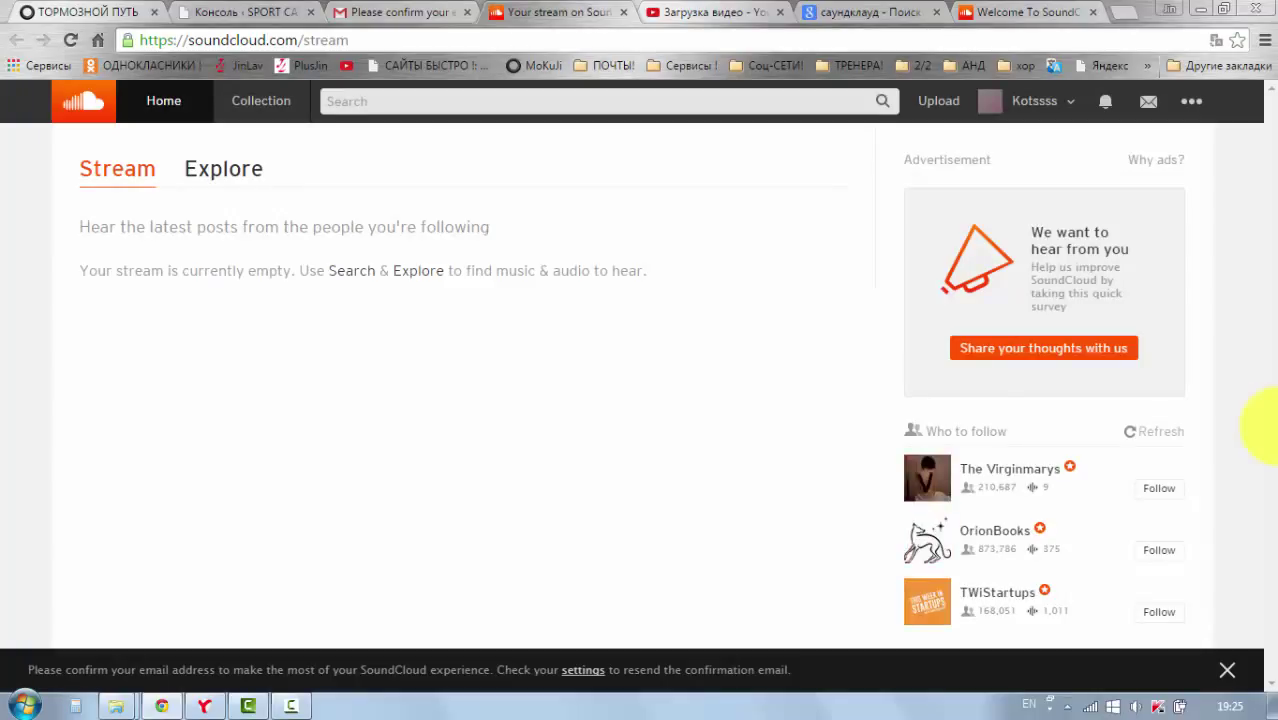
Step: Open the new account's own profile page and look over its sections
{"action": "left_click", "coordinate": [1034, 101]}
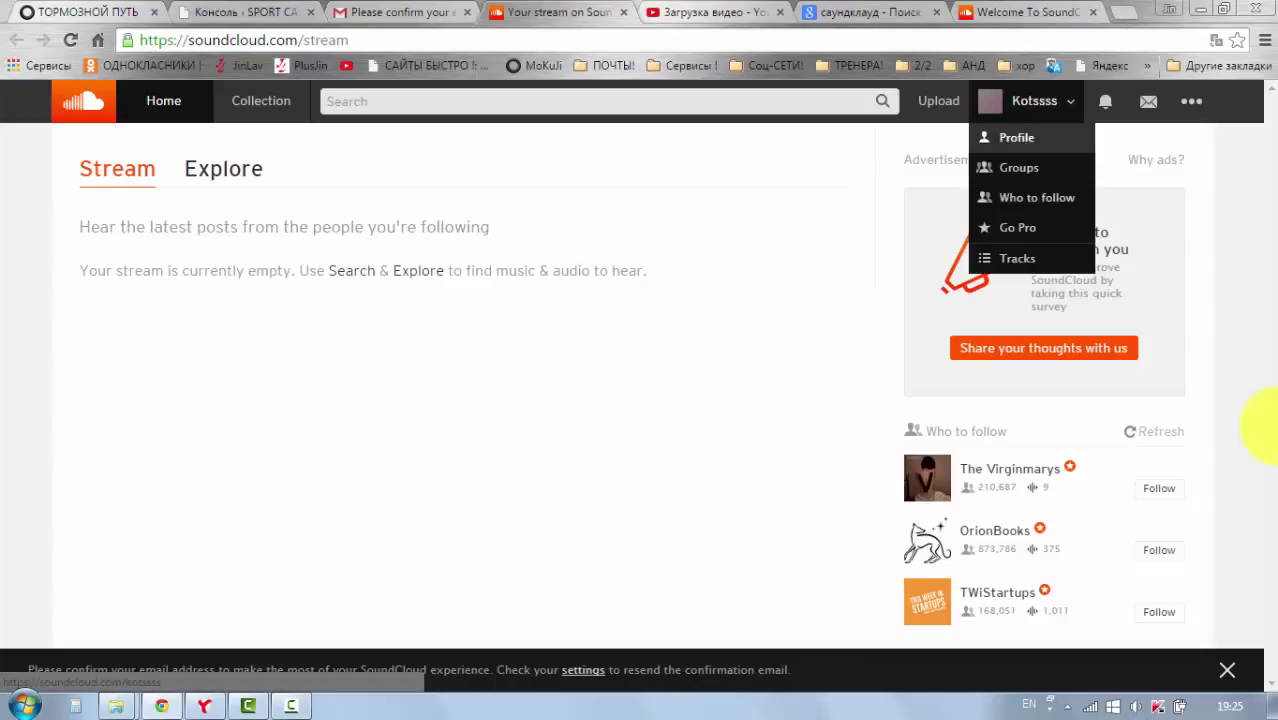
{"action": "left_click", "coordinate": [1016, 137]}
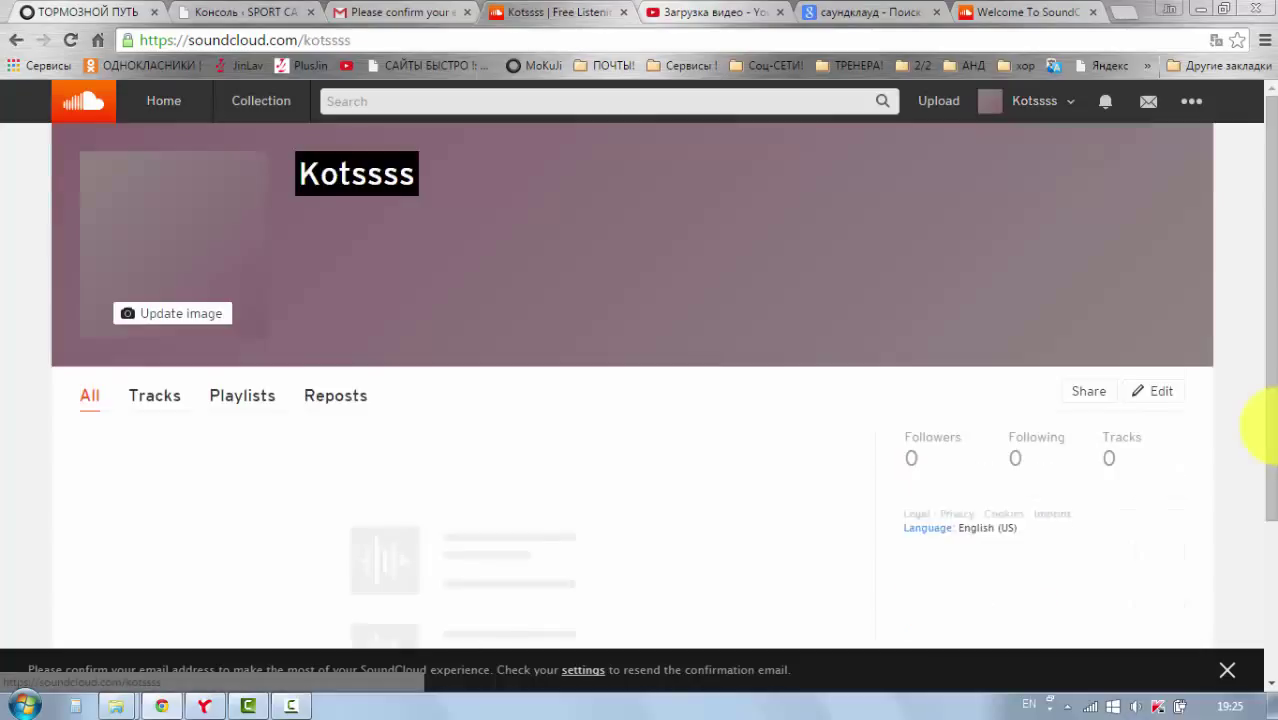
{"action": "scroll", "coordinate": [1268, 425], "scroll_direction": "down", "scroll_amount": 2}
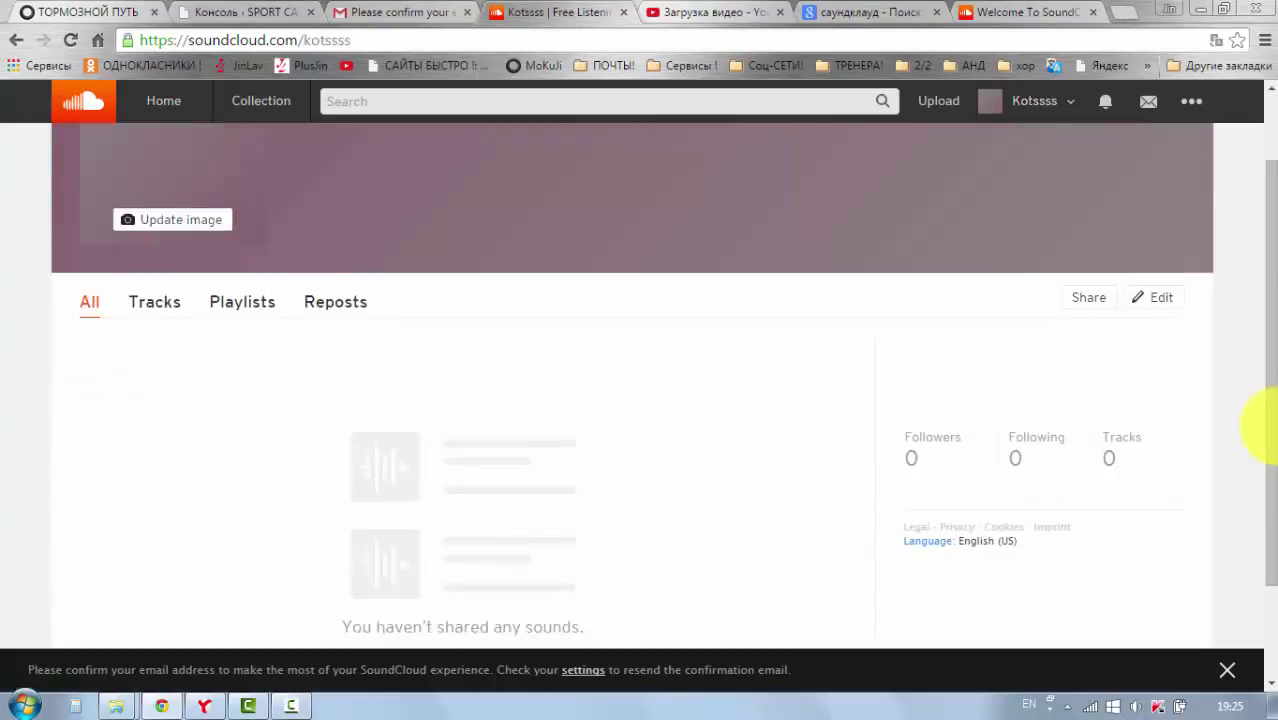
{"action": "scroll", "coordinate": [1268, 425], "scroll_direction": "up", "scroll_amount": 2}
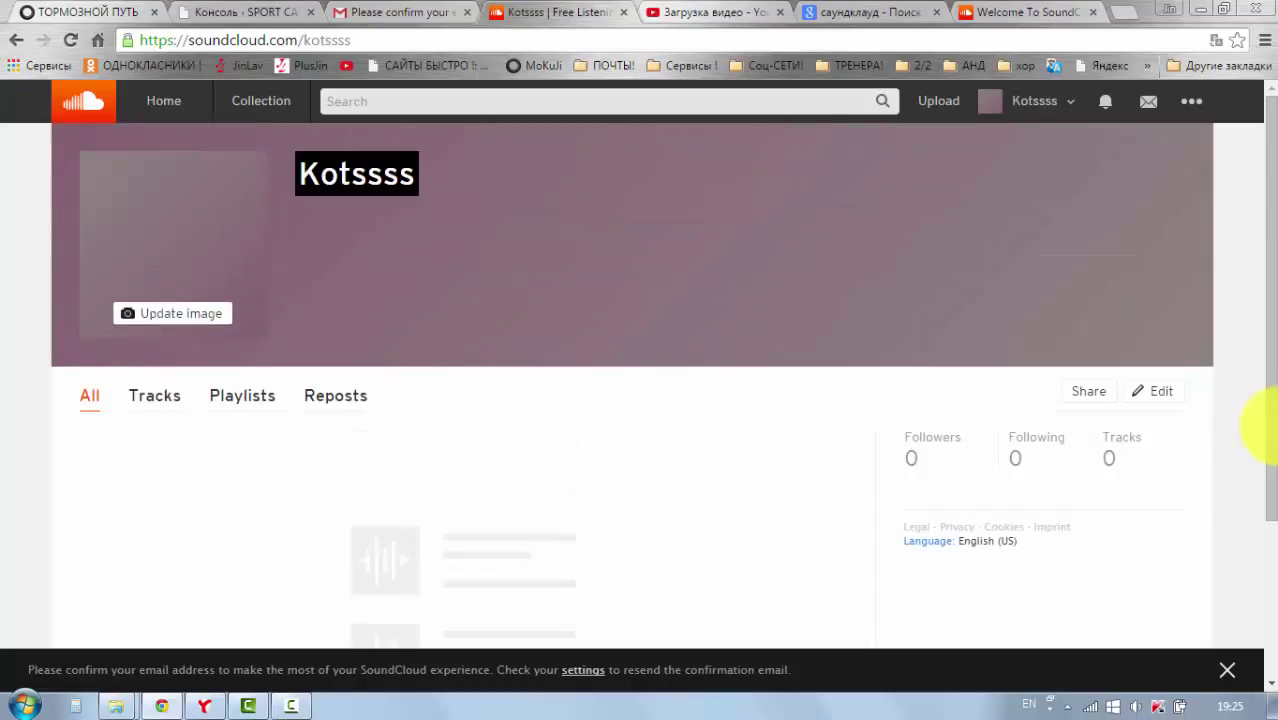
{"action": "scroll", "coordinate": [1268, 425], "scroll_direction": "down", "scroll_amount": 1}
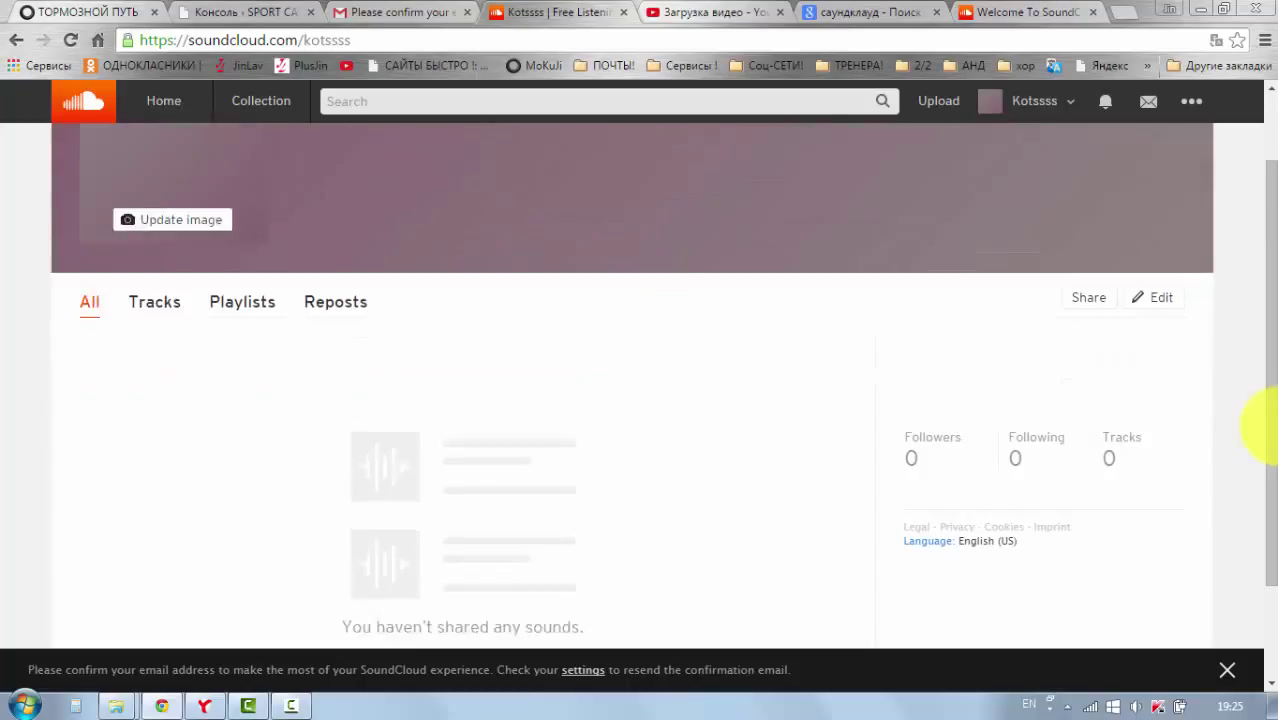
{"action": "scroll", "coordinate": [1268, 425], "scroll_direction": "up", "scroll_amount": 1}
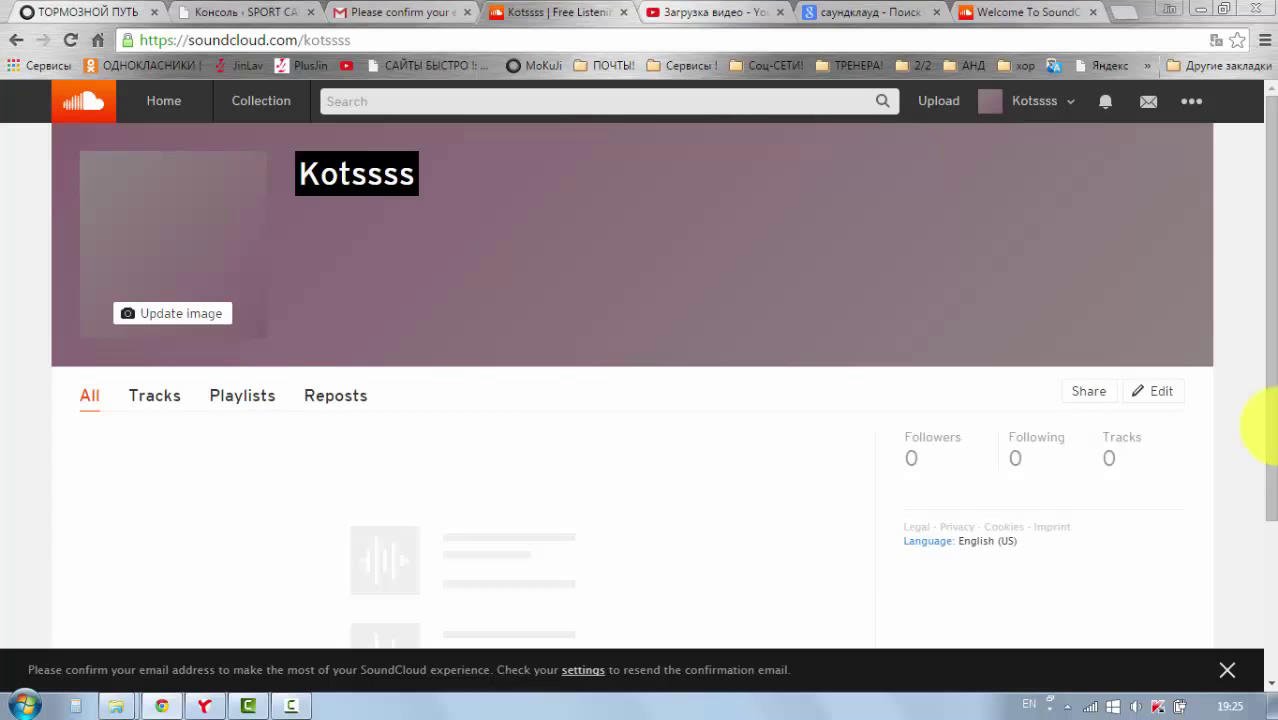
Step: Translate the profile page into Russian, look over its sections and dismiss the translation notice
{"action": "right_click", "coordinate": [676, 388]}
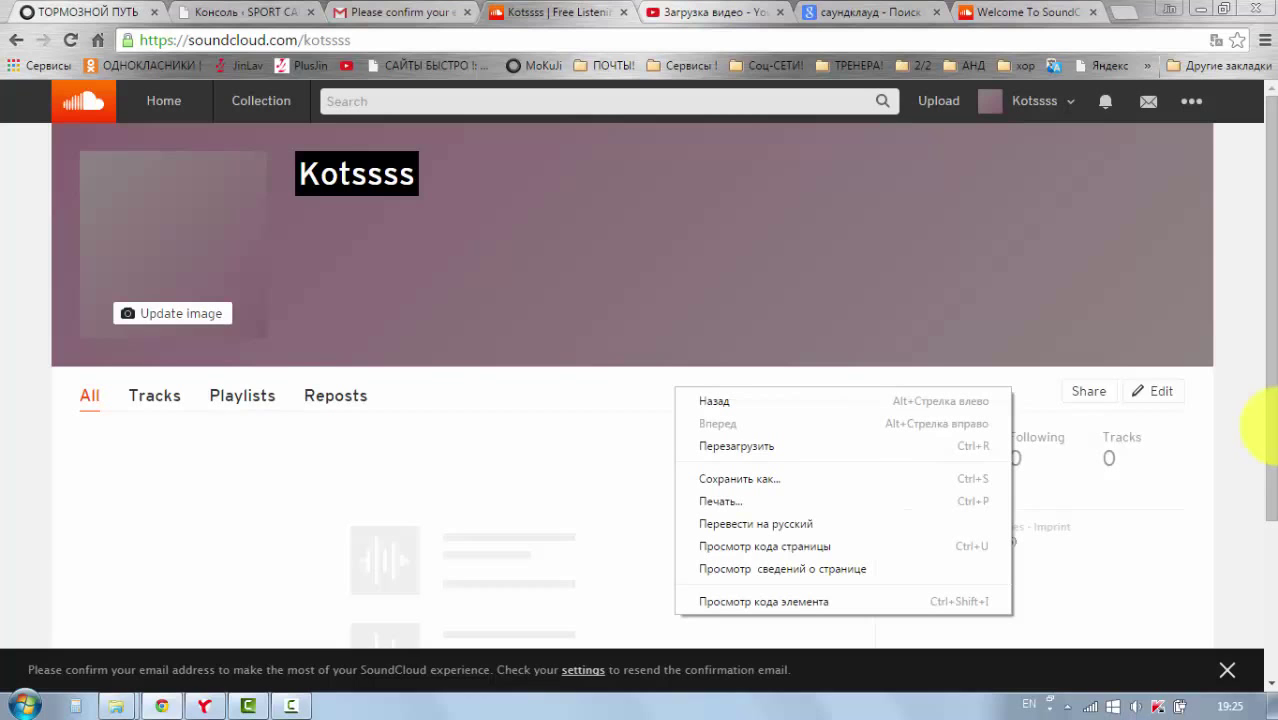
{"action": "key", "text": "Down"}
{"action": "key", "text": "Down"}
{"action": "key", "text": "Down"}
{"action": "key", "text": "Down"}
{"action": "key", "text": "Down"}
{"action": "key", "text": "Return"}
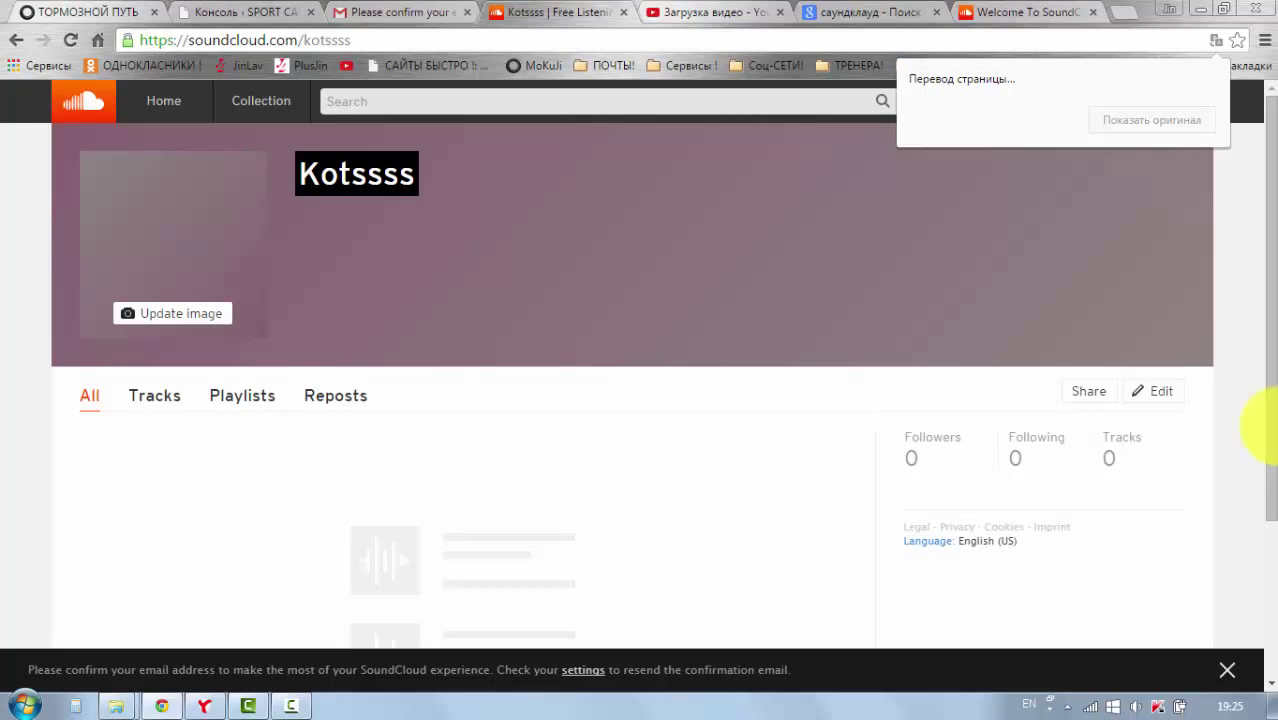
{"action": "scroll", "coordinate": [1268, 425], "scroll_direction": "down", "scroll_amount": 2}
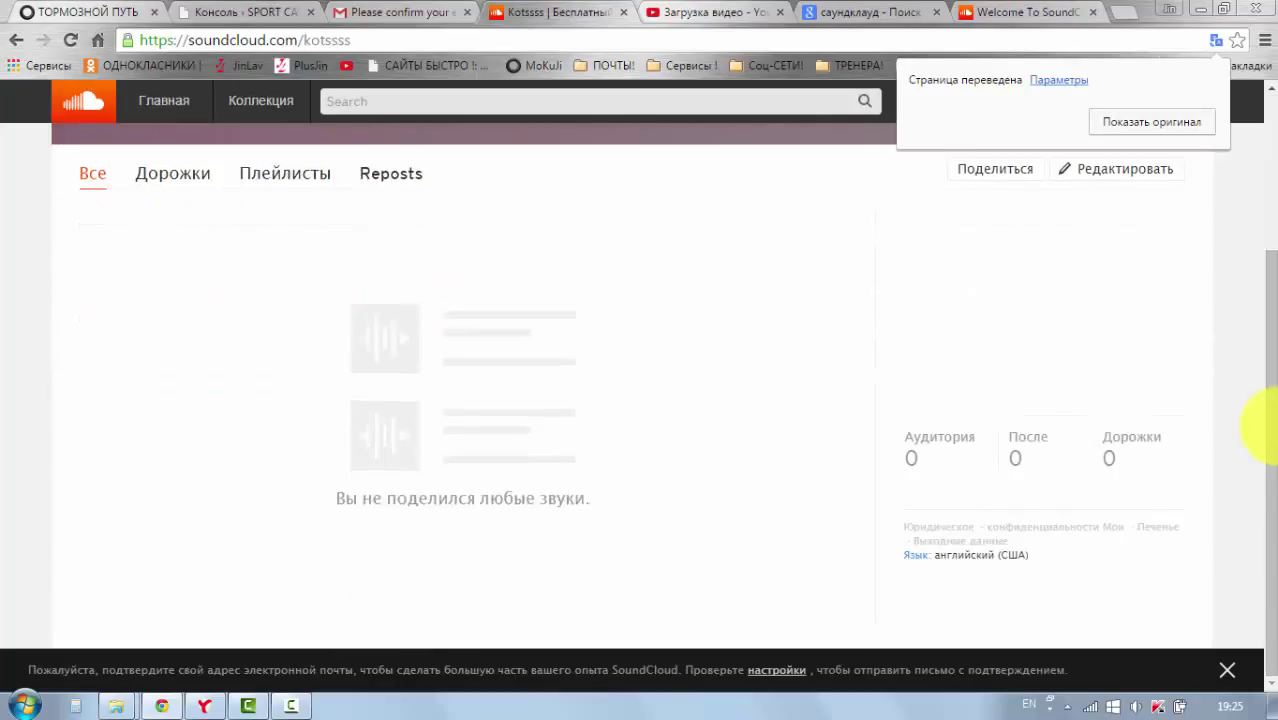
{"action": "scroll", "coordinate": [1264, 425], "scroll_direction": "up", "scroll_amount": 2}
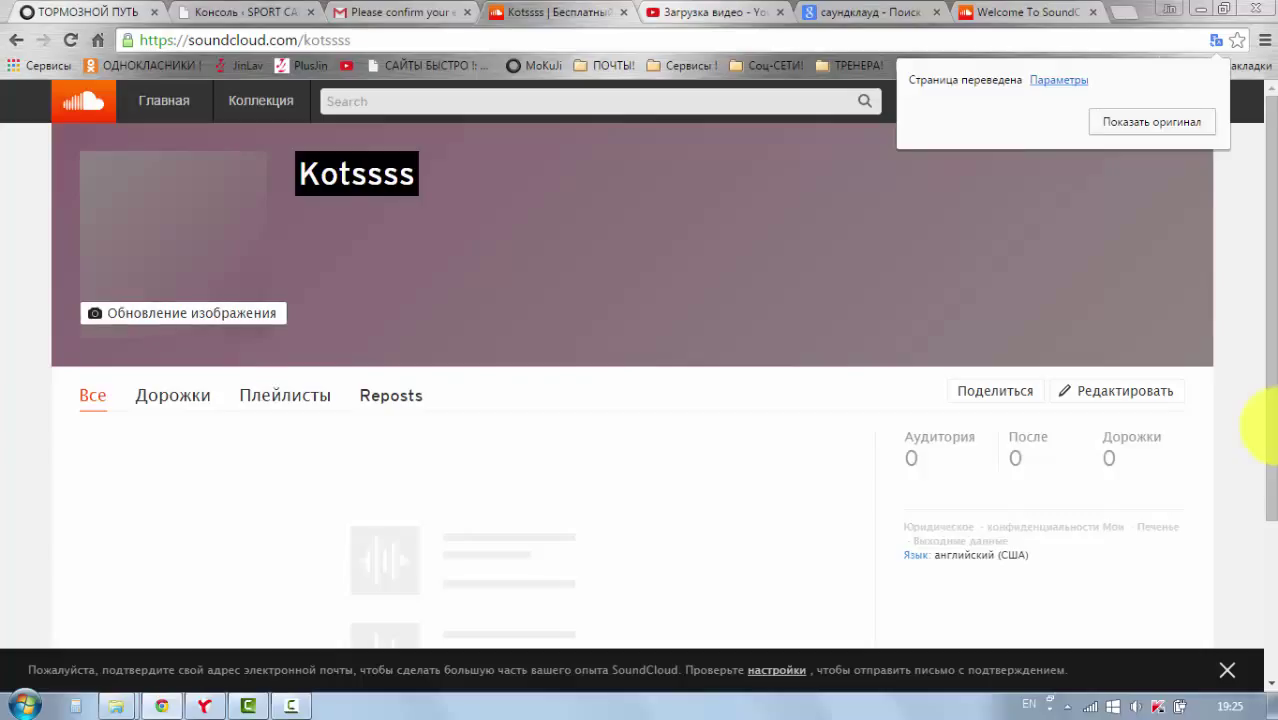
{"action": "key", "text": "Return"}
{"action": "key", "text": "Escape"}
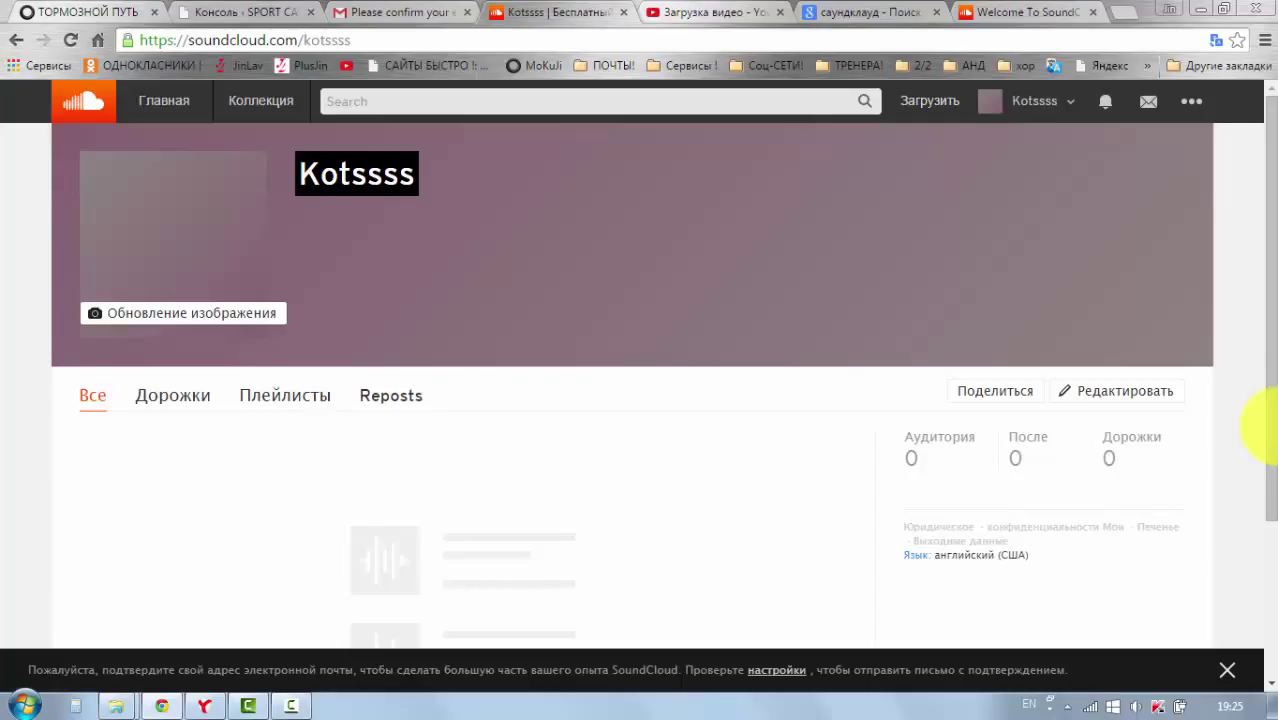
Step: Return the translated profile page to its original English version
{"action": "right_click", "coordinate": [1262, 428]}
{"action": "key", "text": "Down"}
{"action": "key", "text": "Down"}
{"action": "key", "text": "Down"}
{"action": "left_click", "coordinate": [1258, 423]}
{"action": "right_click", "coordinate": [1270, 428]}
{"action": "left_click", "coordinate": [1268, 425]}
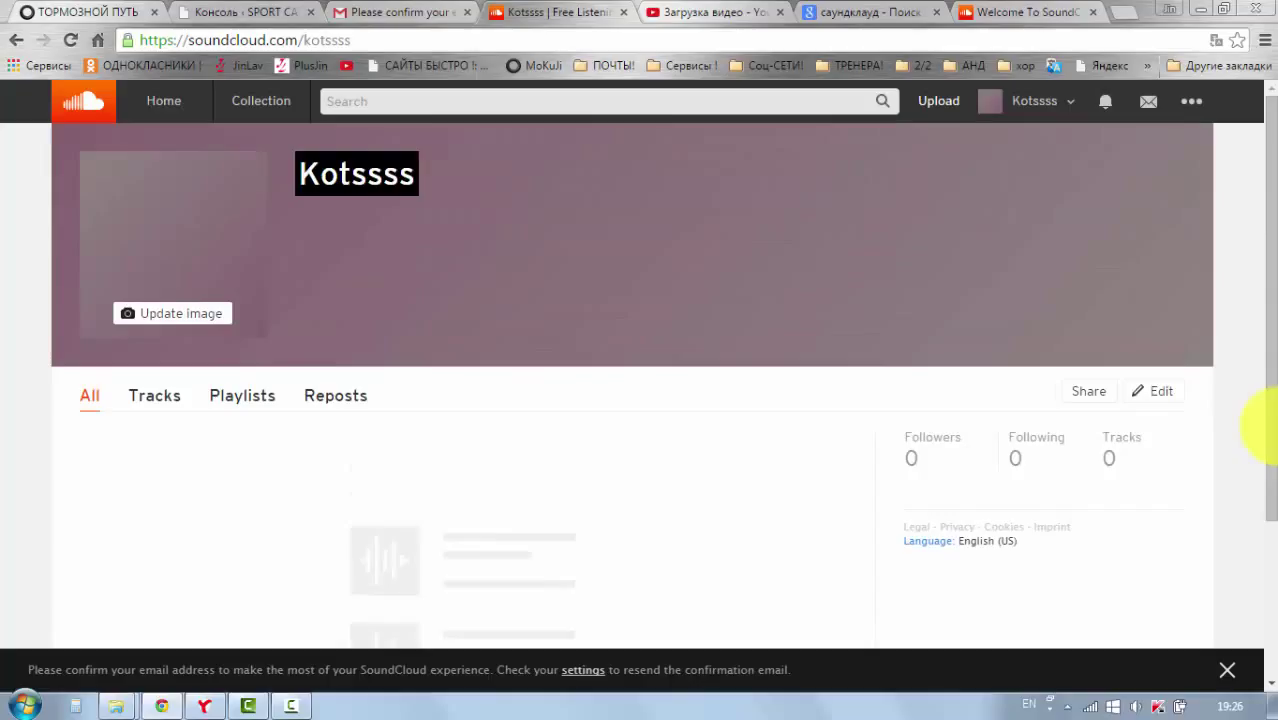
Step: Go to the track upload page and upload the audio file "рогатый" from the Music library
{"action": "key", "text": "Return"}
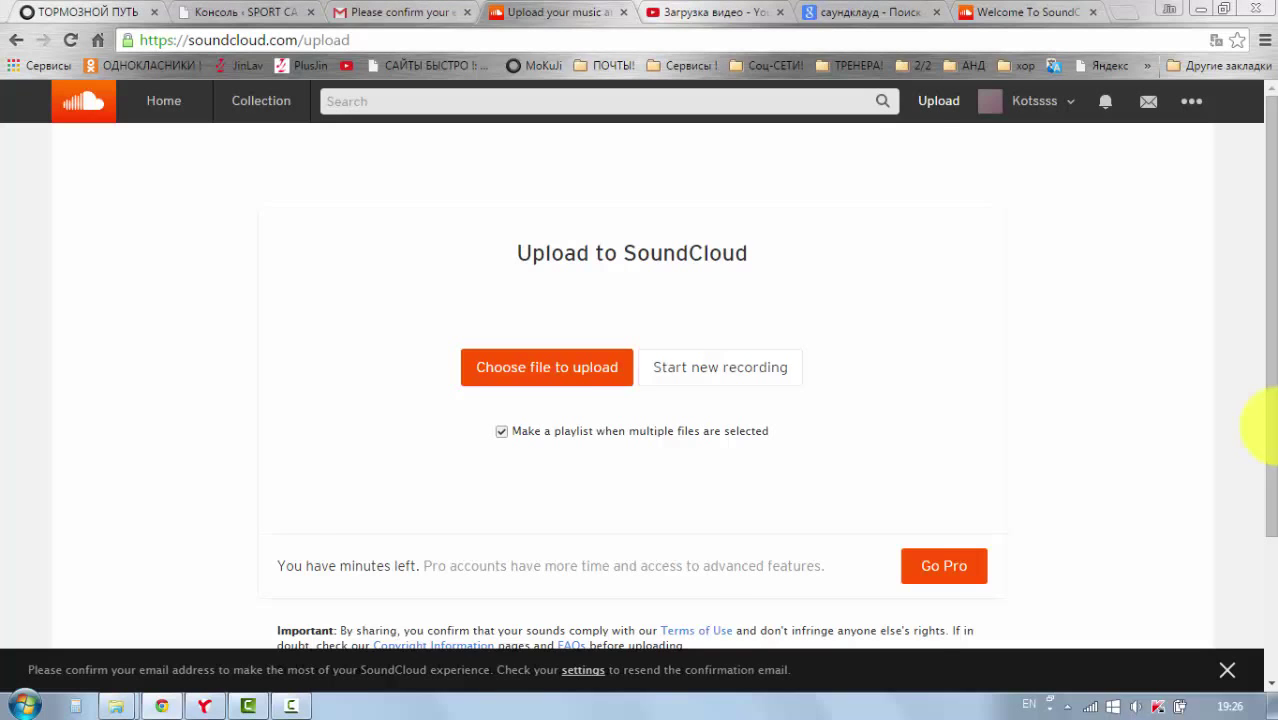
{"action": "left_click", "coordinate": [547, 367]}
{"action": "left_click", "coordinate": [515, 289]}
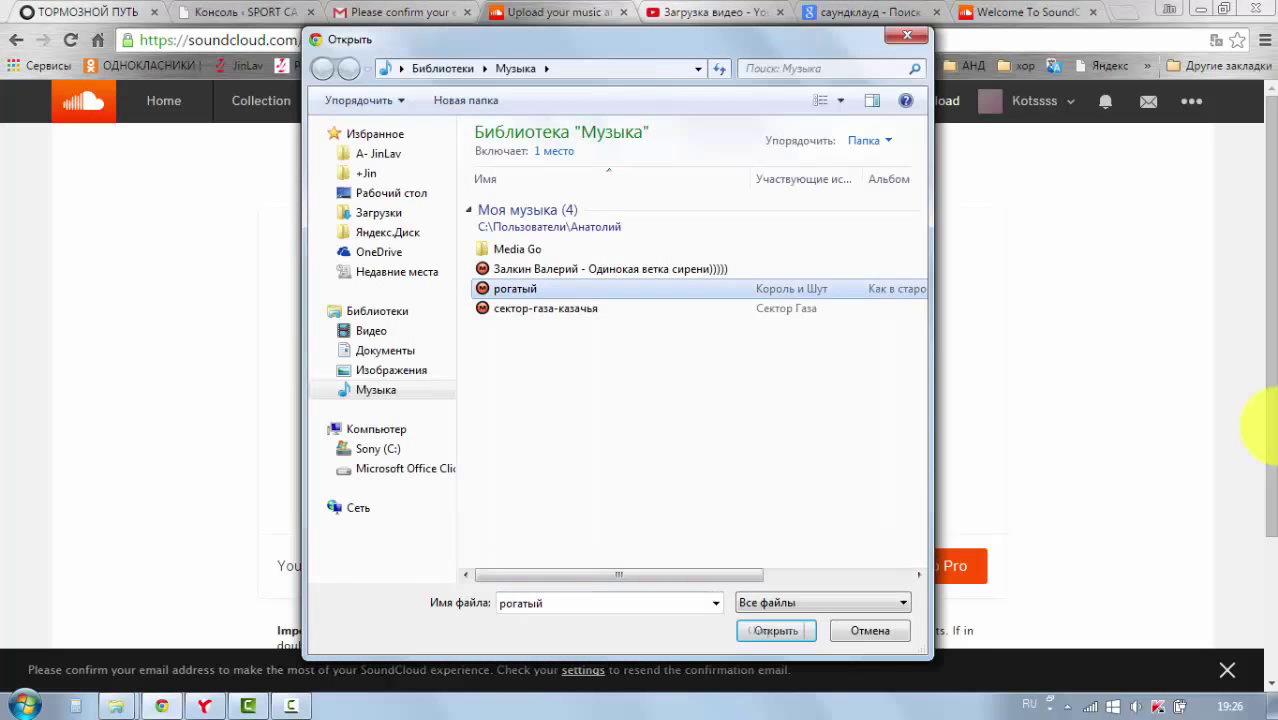
{"action": "left_click", "coordinate": [776, 631]}
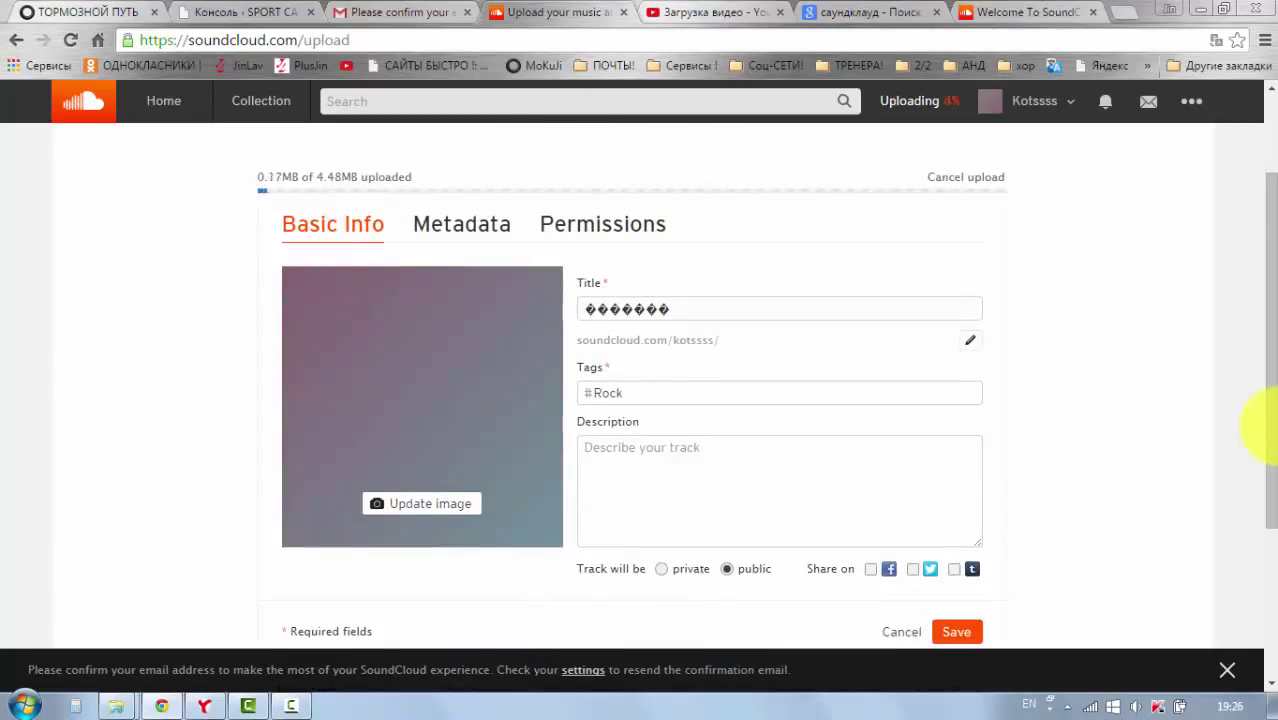
Step: Examine the Basic Info fields, sharing options and upload notes while the track's upload runs to completion
{"action": "scroll", "coordinate": [1268, 425], "scroll_direction": "down", "scroll_amount": 1}
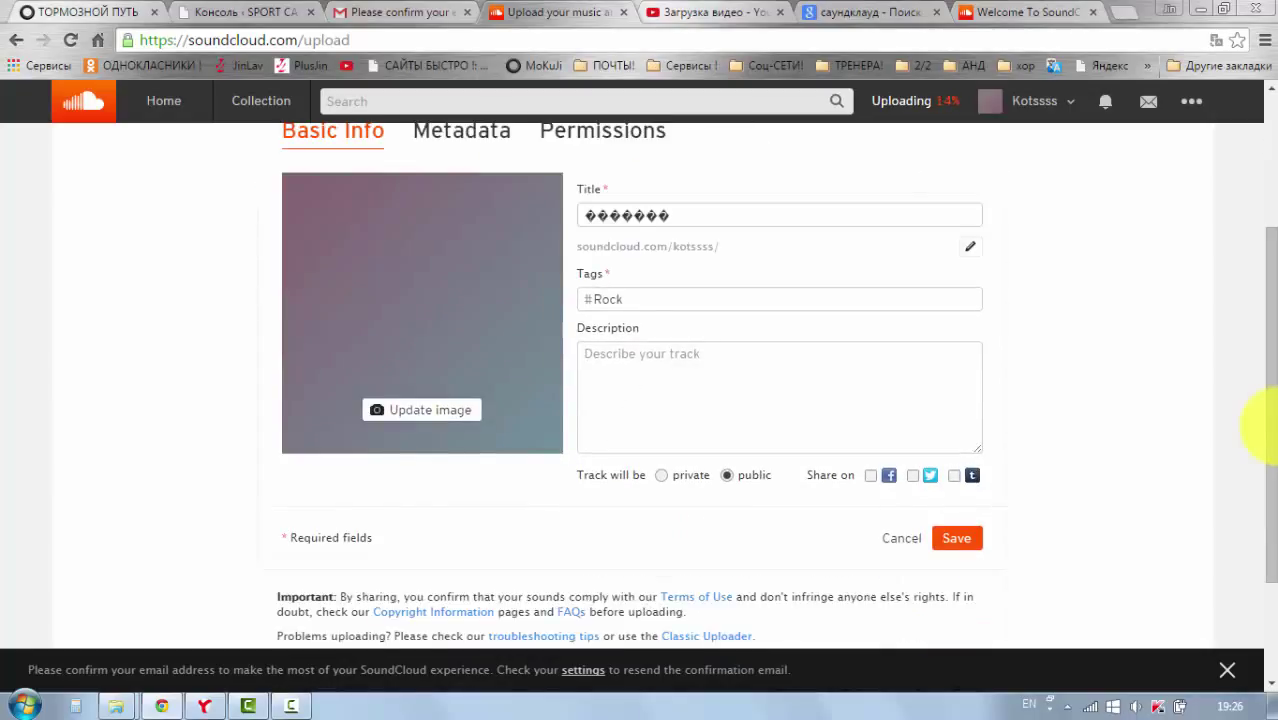
{"action": "scroll", "coordinate": [1268, 425], "scroll_direction": "up", "scroll_amount": 1}
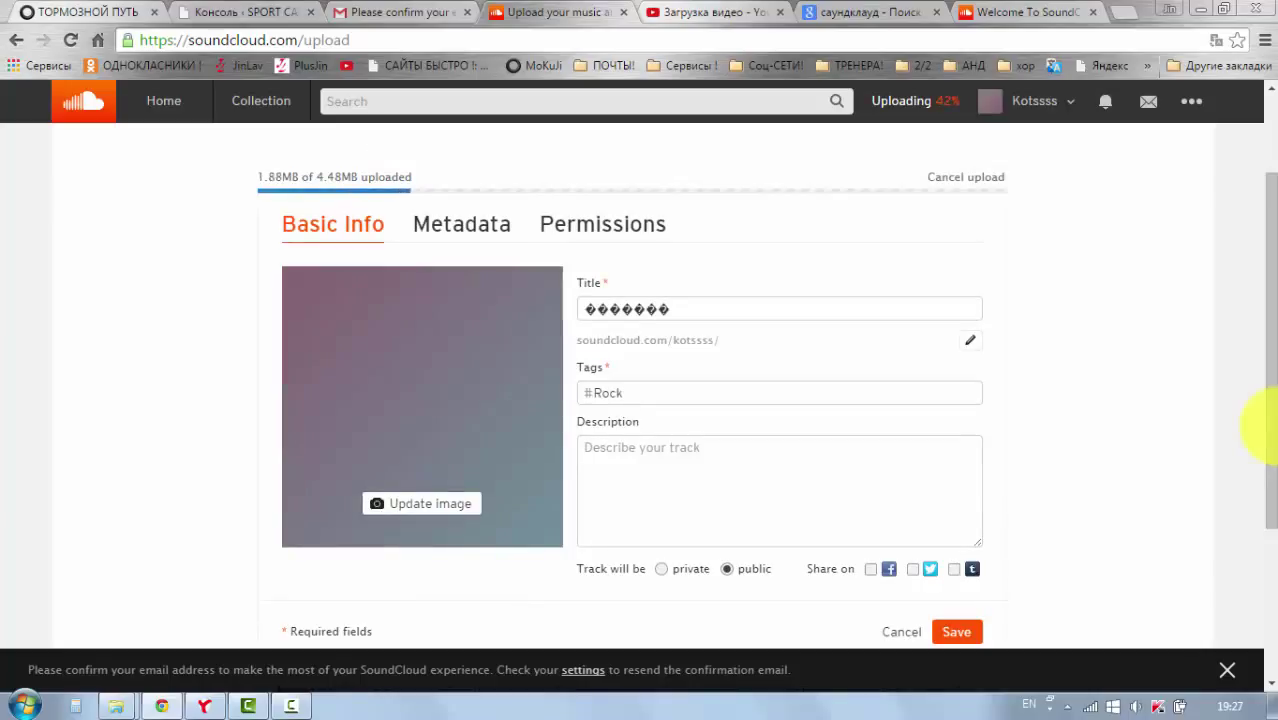
{"action": "scroll", "coordinate": [1268, 425], "scroll_direction": "down", "scroll_amount": 1}
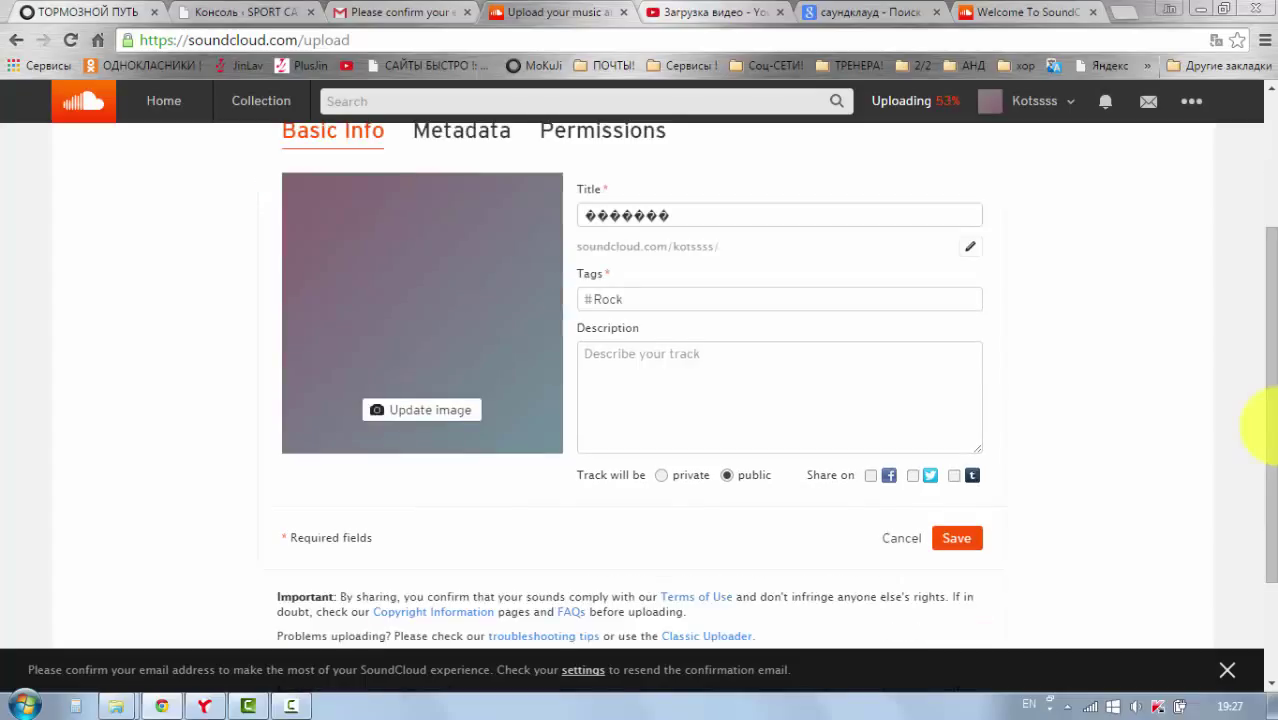
{"action": "scroll", "coordinate": [1268, 425], "scroll_direction": "down", "scroll_amount": 2}
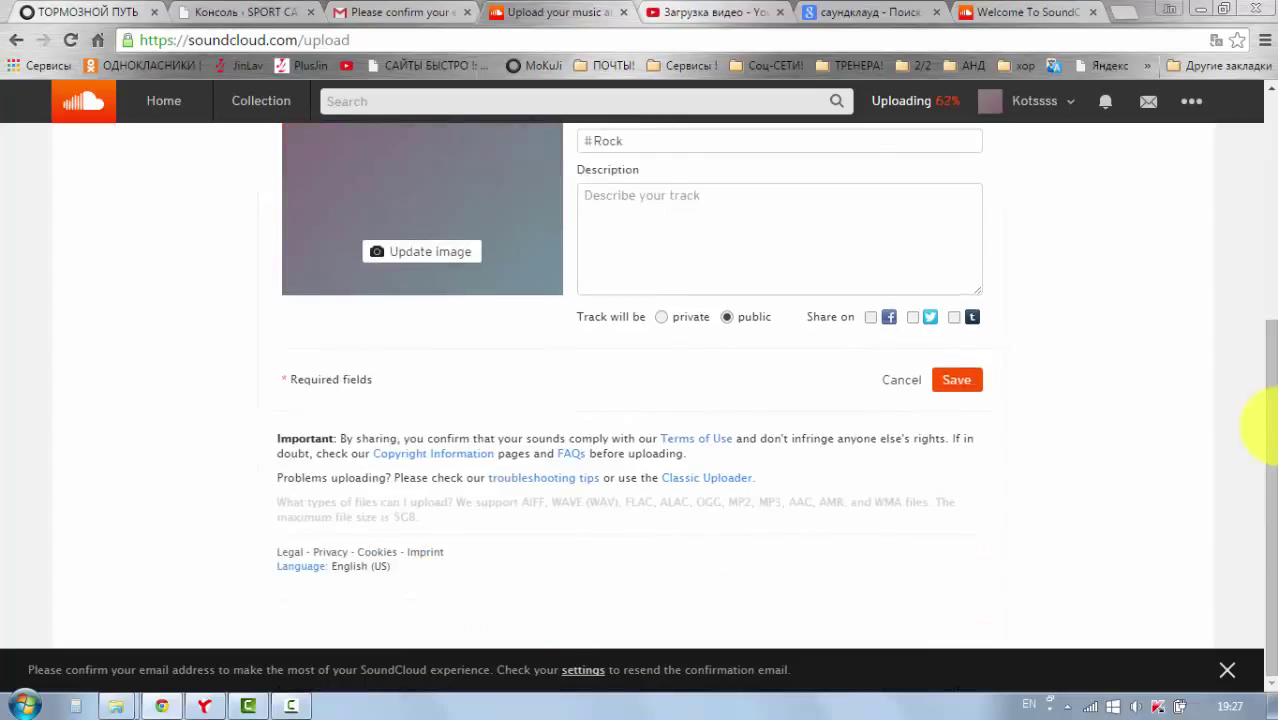
{"action": "scroll", "coordinate": [1268, 425], "scroll_direction": "up", "scroll_amount": 1}
{"action": "scroll", "coordinate": [1268, 425], "scroll_direction": "up", "scroll_amount": 1}
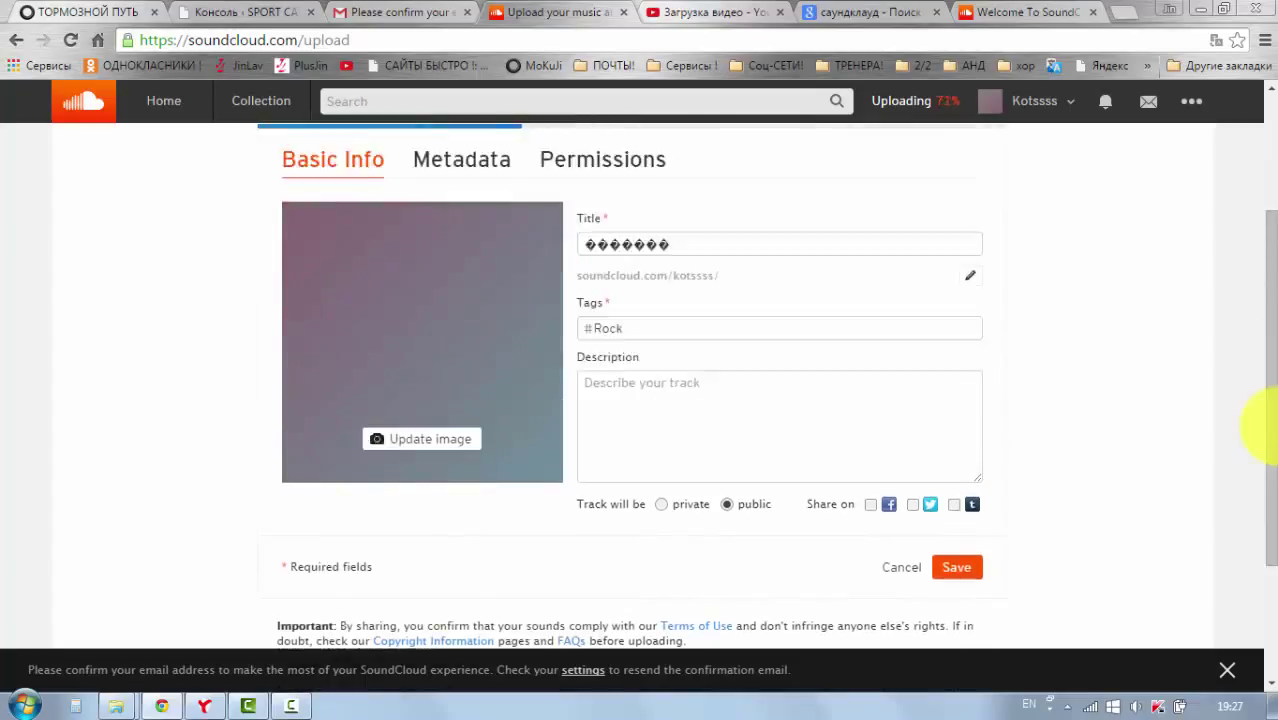
{"action": "scroll", "coordinate": [1268, 425], "scroll_direction": "up", "scroll_amount": 2}
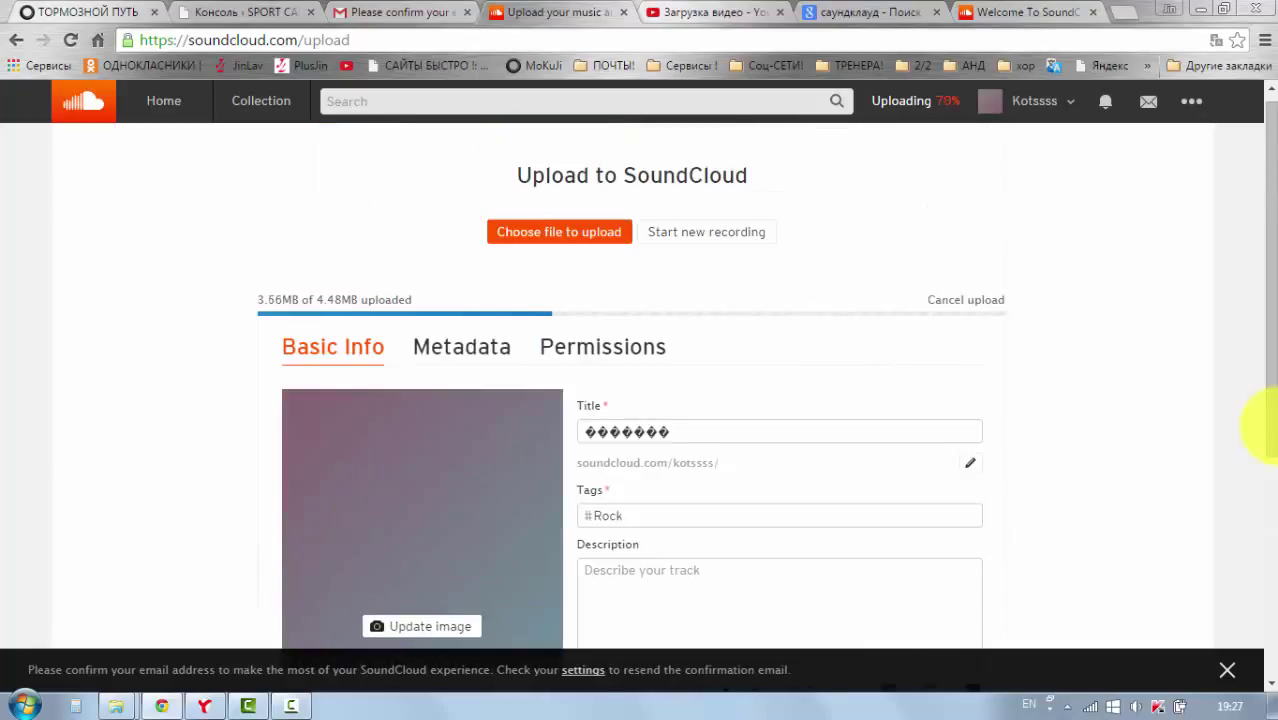
{"action": "scroll", "coordinate": [1268, 425], "scroll_direction": "down", "scroll_amount": 1}
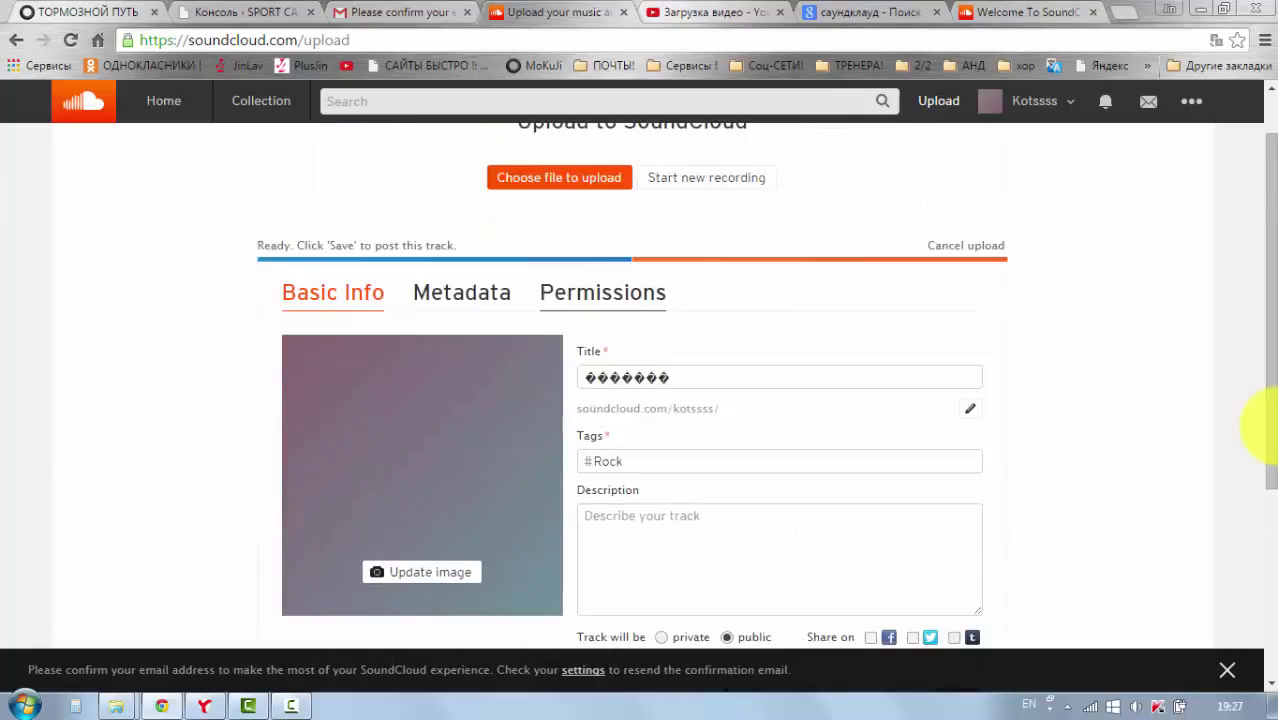
{"action": "scroll", "coordinate": [1268, 425], "scroll_direction": "down", "scroll_amount": 1}
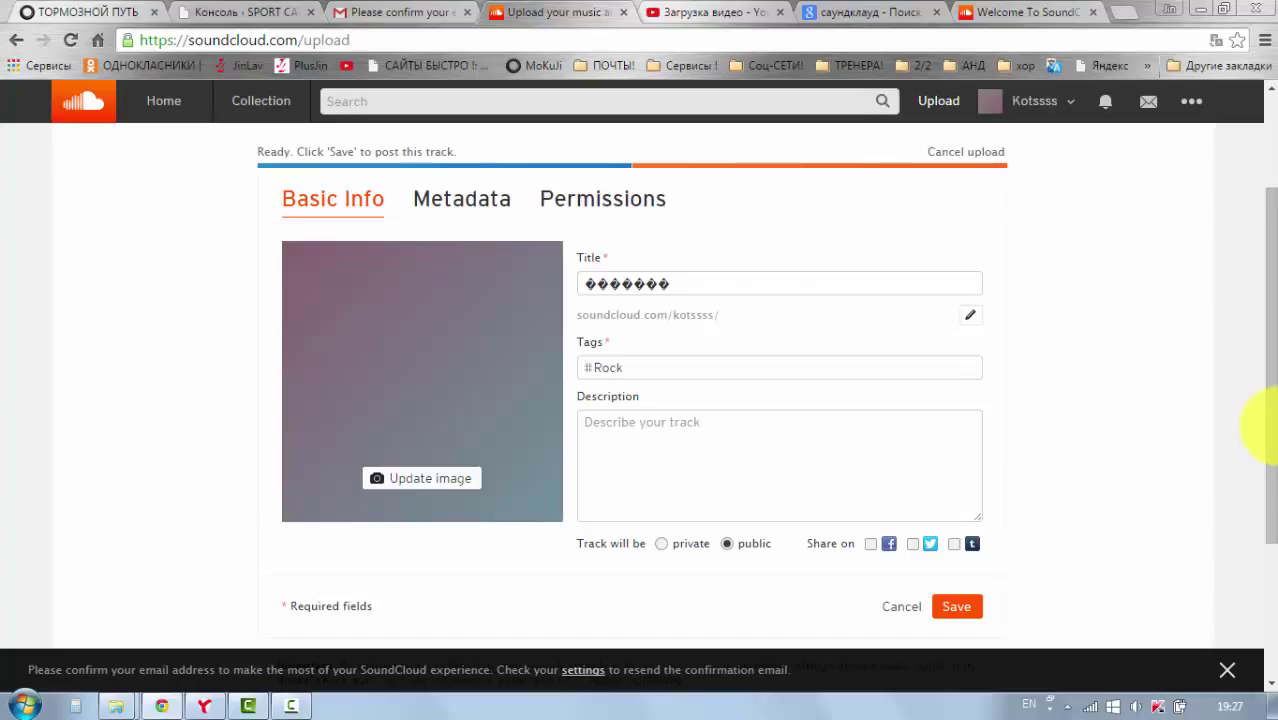
Step: Replace the garbled track title with "Песня Кр"
{"action": "left_click_drag", "start_coordinate": [672, 284], "coordinate": [583, 284]}
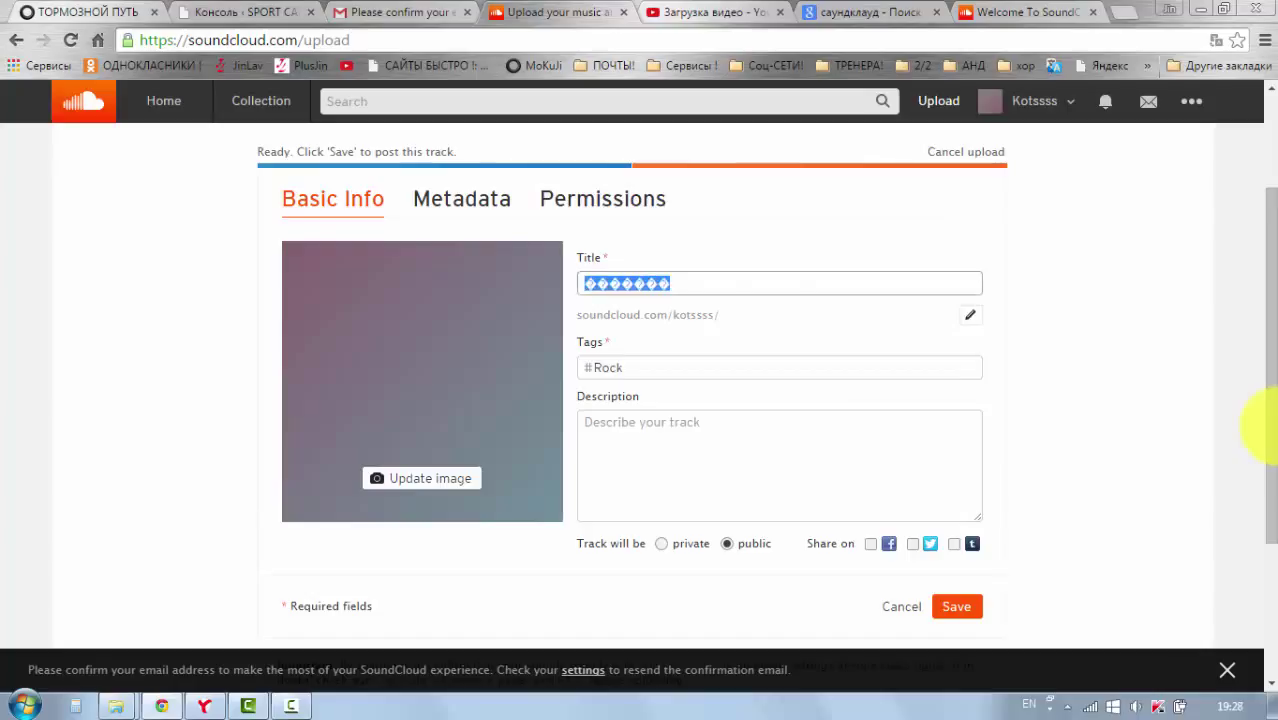
{"action": "key", "text": "BackSpace"}
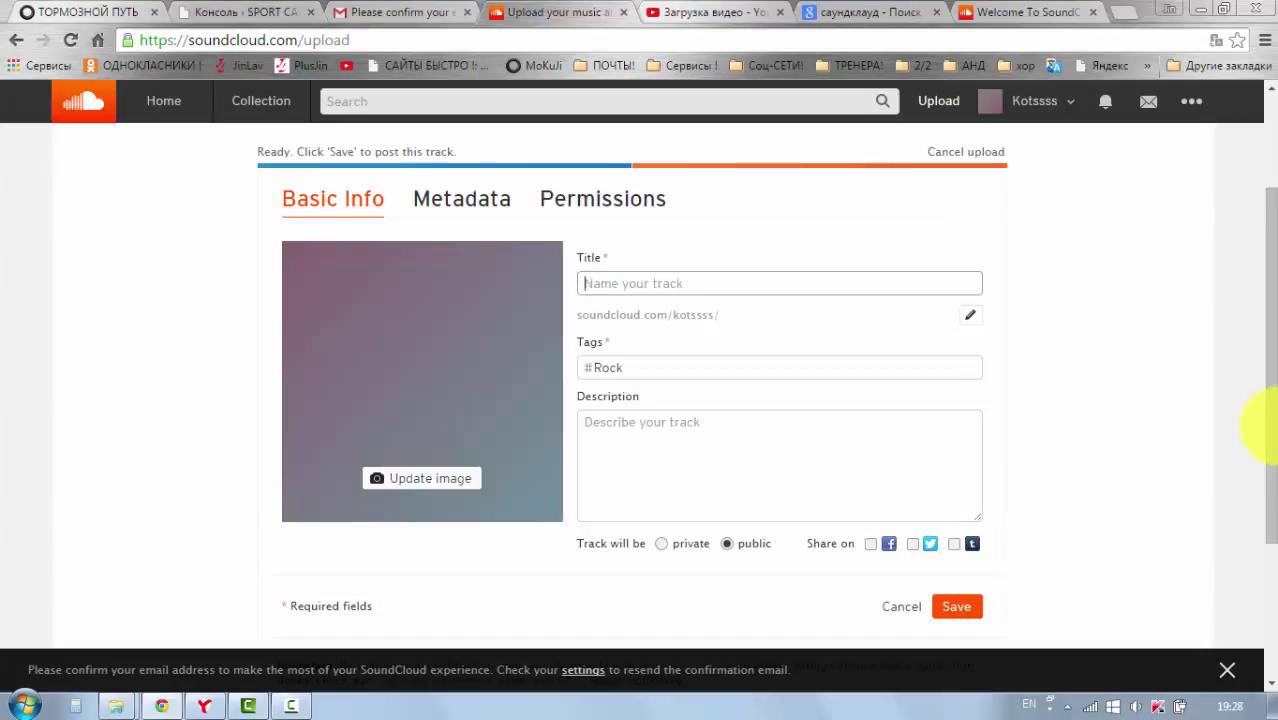
{"action": "type", "text": "Песня Кр"}
{"action": "left_click", "coordinate": [424, 476]}
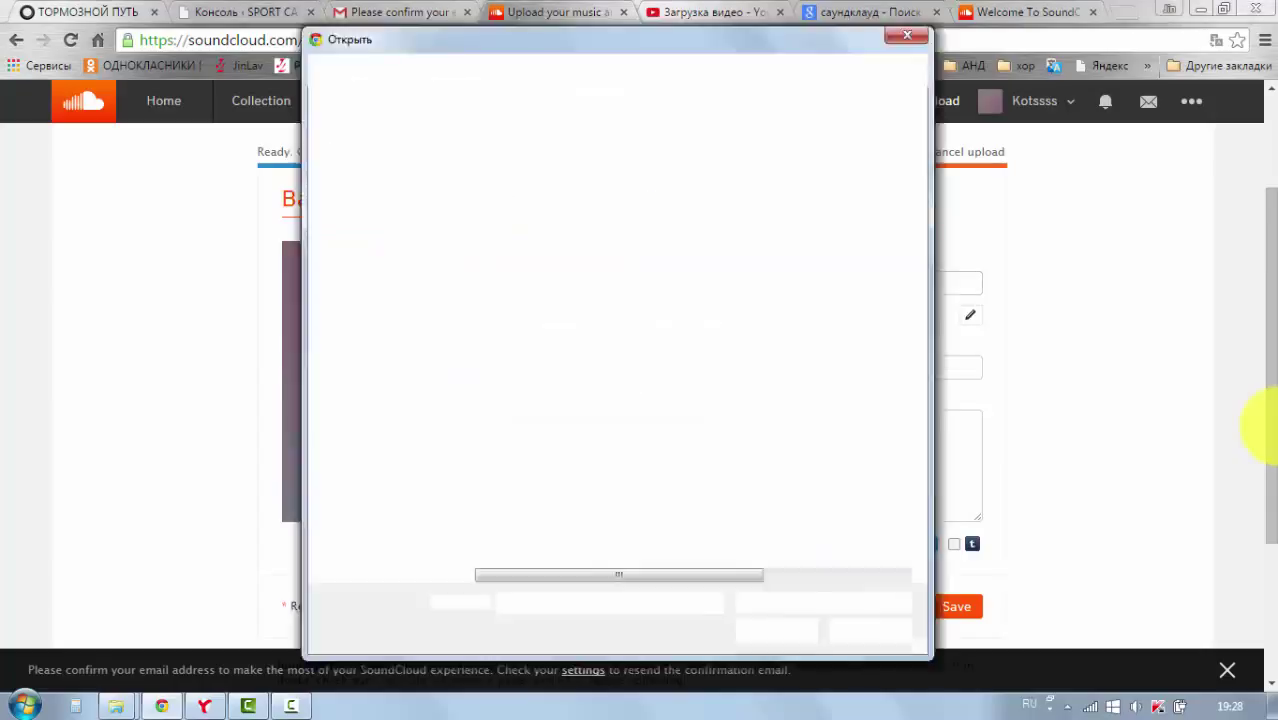
{"action": "left_click", "coordinate": [391, 370]}
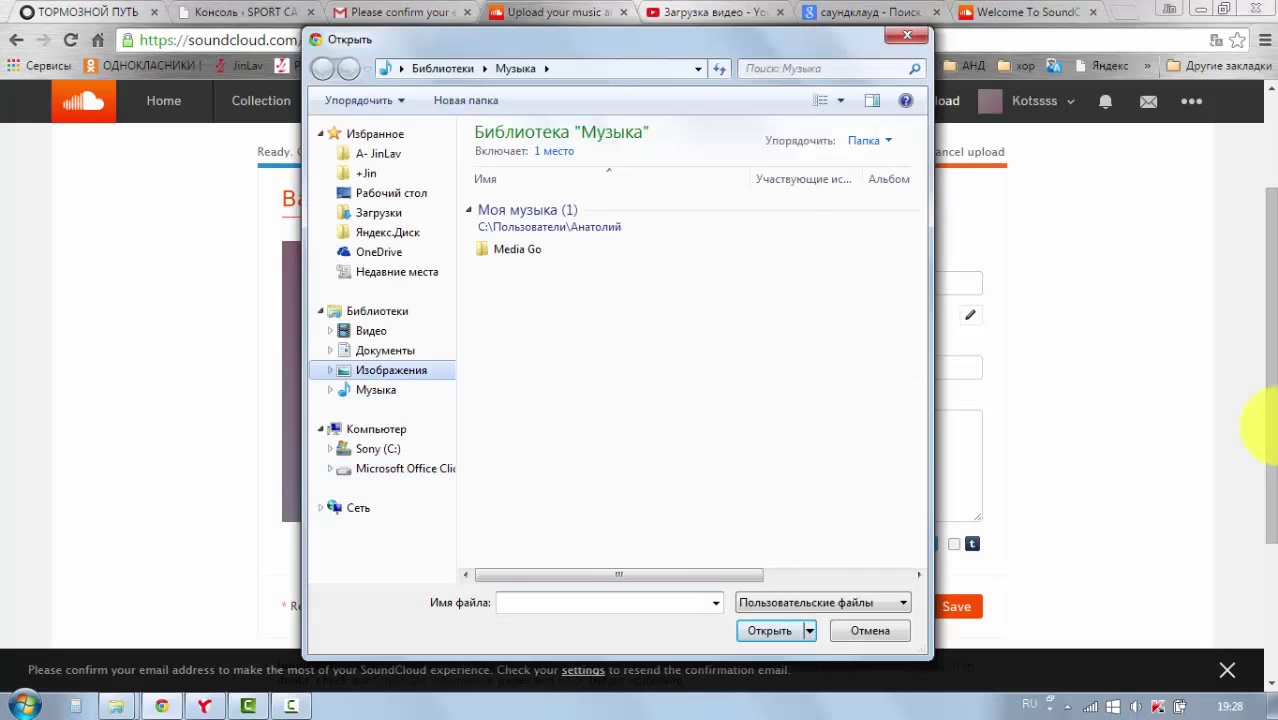
{"action": "left_click_drag", "start_coordinate": [919, 228], "coordinate": [919, 248]}
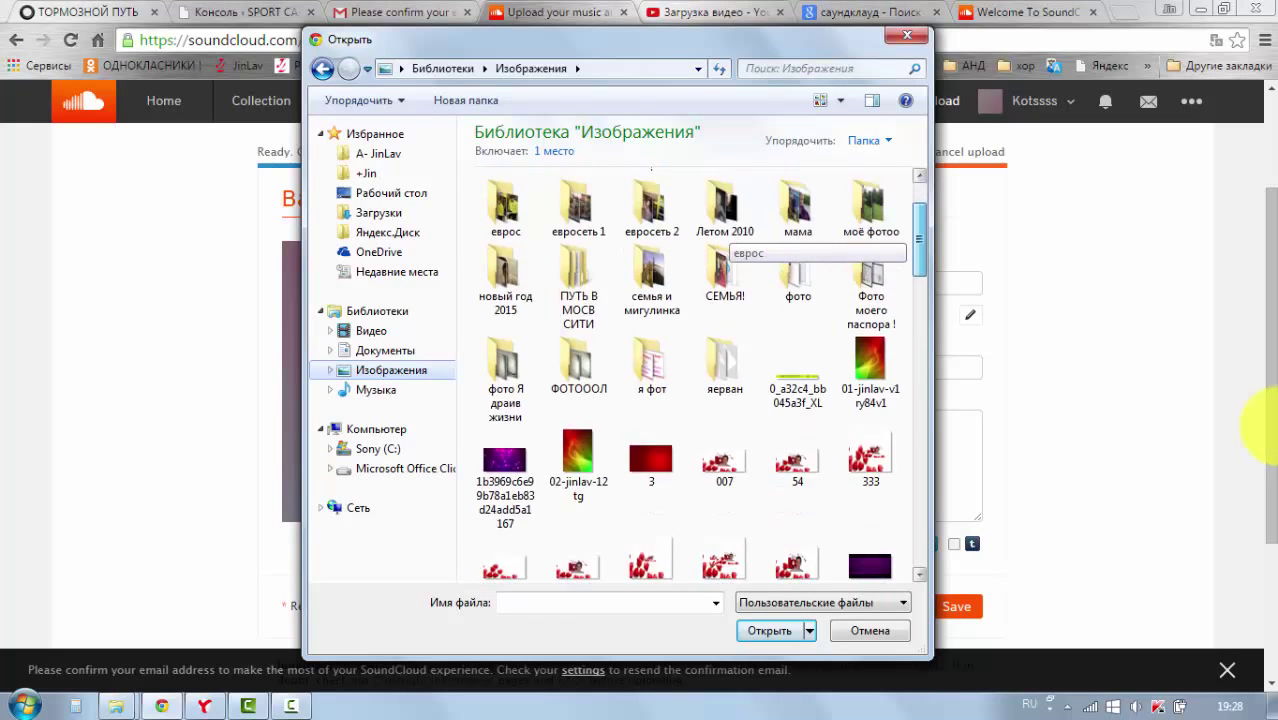
{"action": "scroll", "coordinate": [700, 375], "scroll_direction": "down", "scroll_amount": 5}
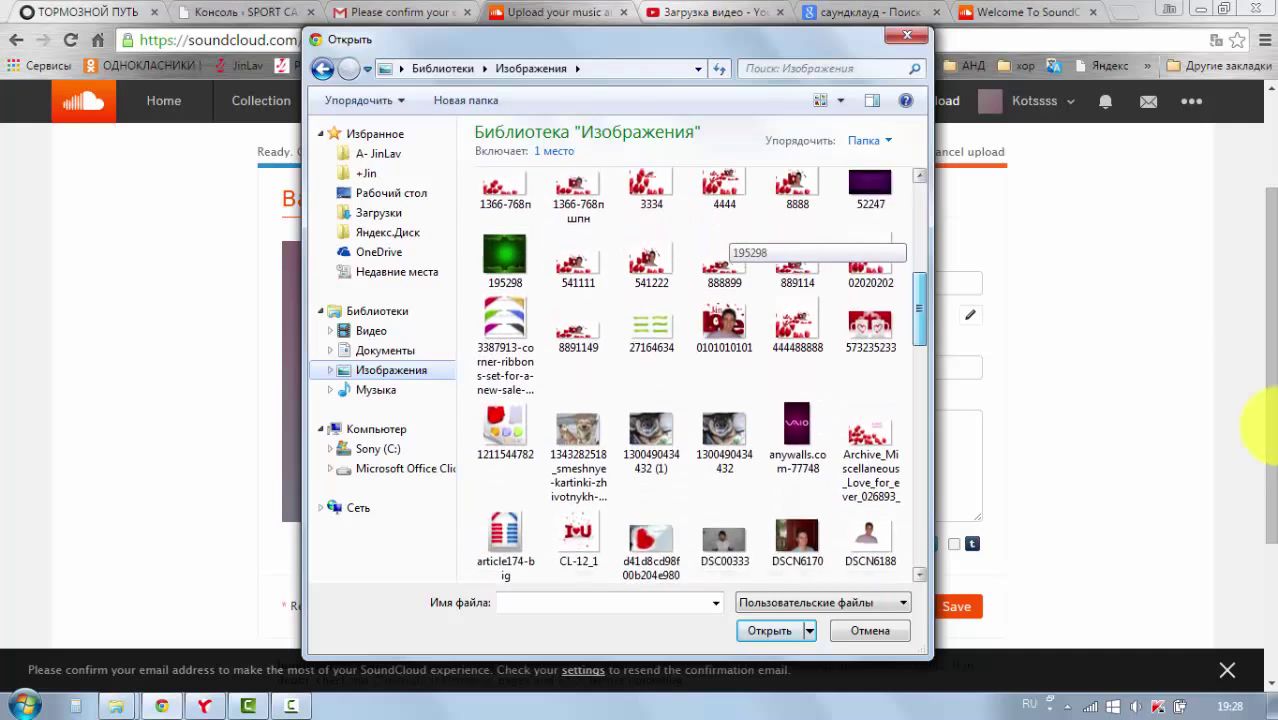
{"action": "scroll", "coordinate": [700, 375], "scroll_direction": "down", "scroll_amount": 3}
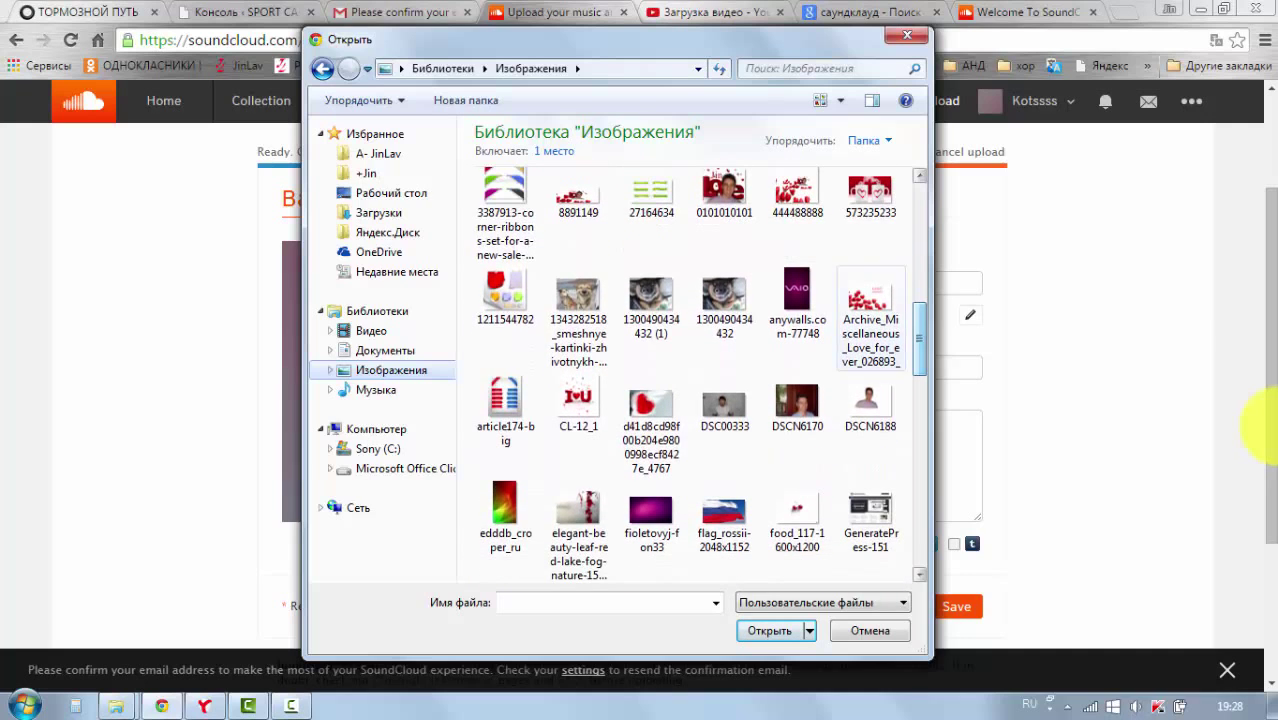
{"action": "left_click", "coordinate": [578, 318]}
{"action": "left_click", "coordinate": [770, 631]}
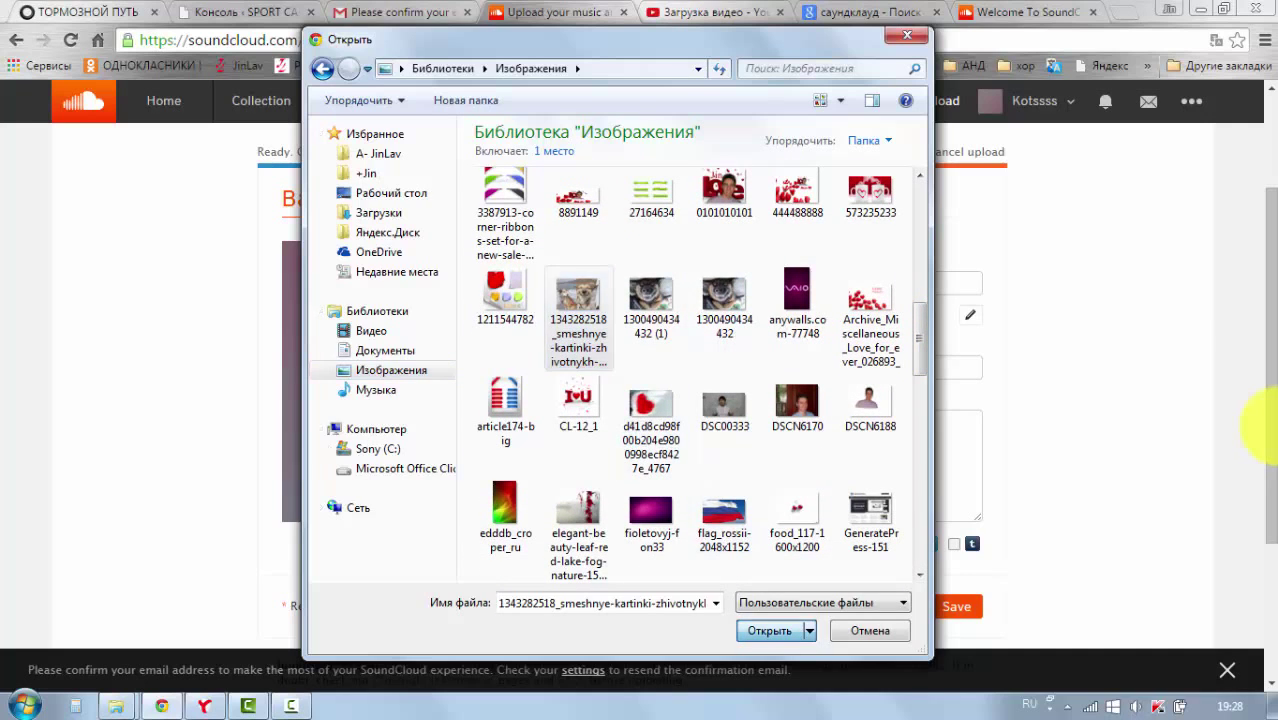
{"action": "key", "text": "Return"}
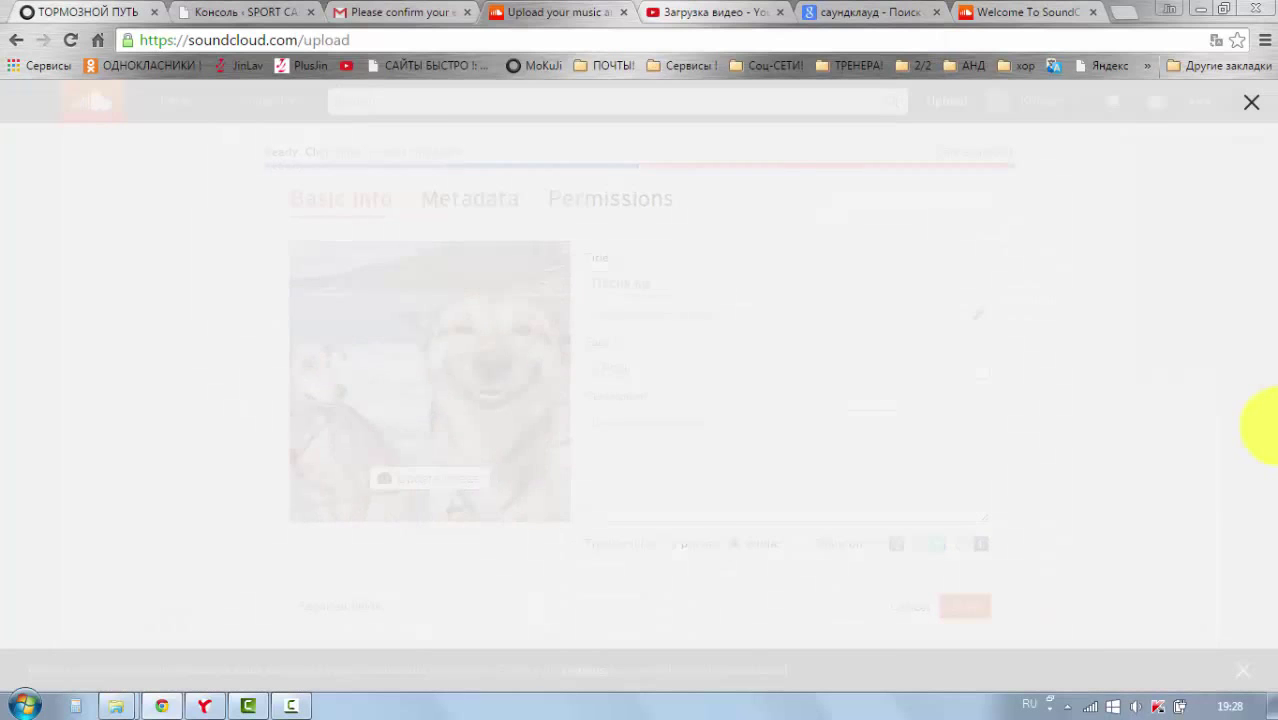
{"action": "scroll", "coordinate": [1272, 425], "scroll_direction": "down", "scroll_amount": 1}
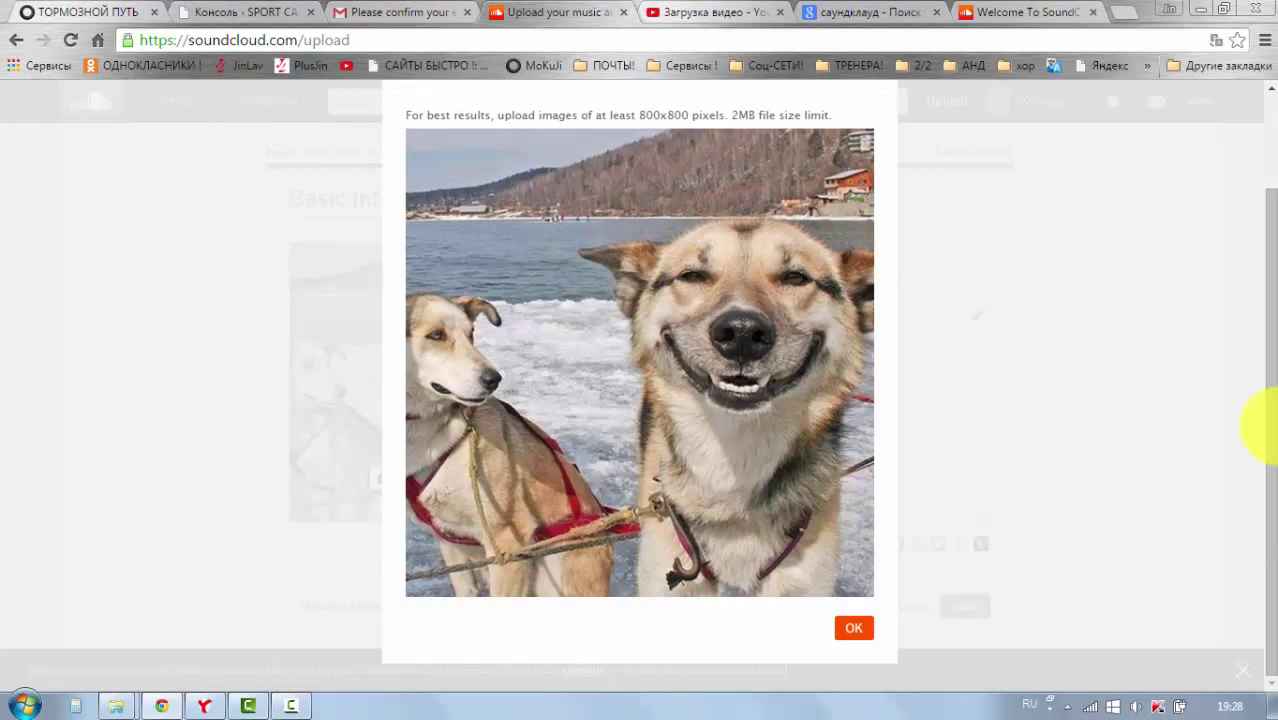
{"action": "scroll", "coordinate": [1262, 425], "scroll_direction": "up", "scroll_amount": 1}
{"action": "key", "text": "Return"}
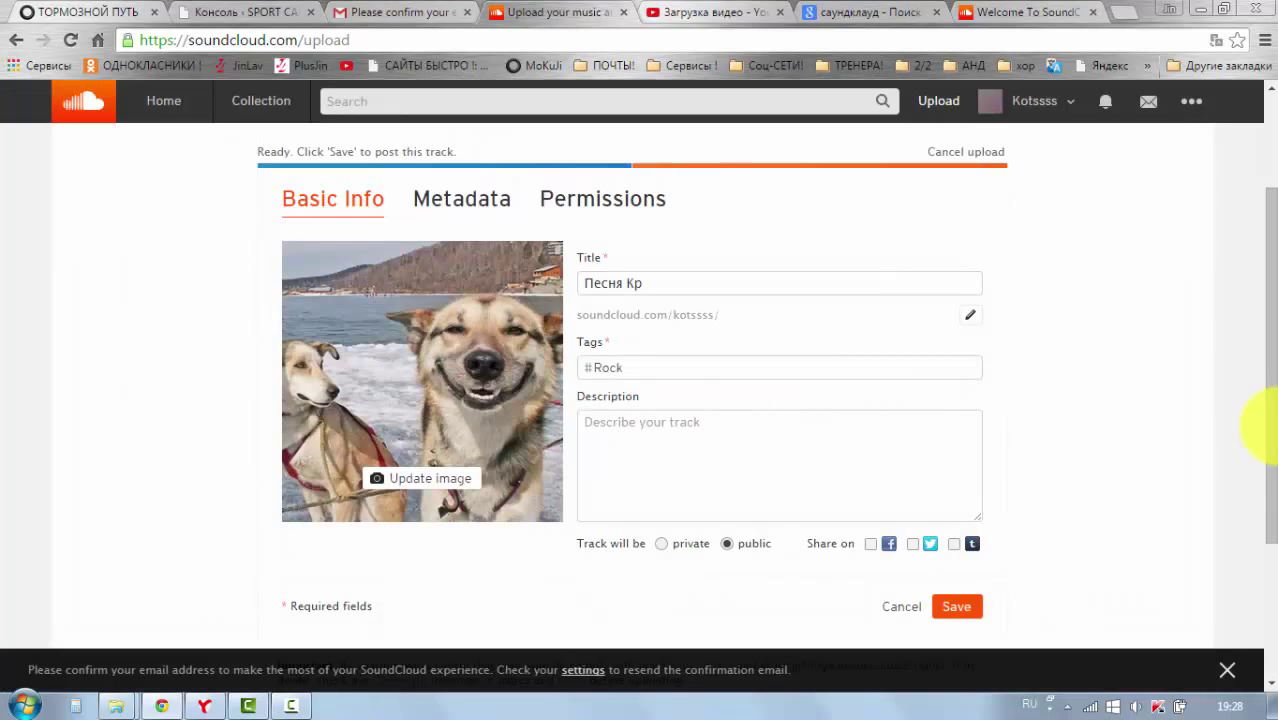
Step: Place the cursor after the Rock tag and look over the rest of the Basic Info form
{"action": "left_click", "coordinate": [632, 367]}
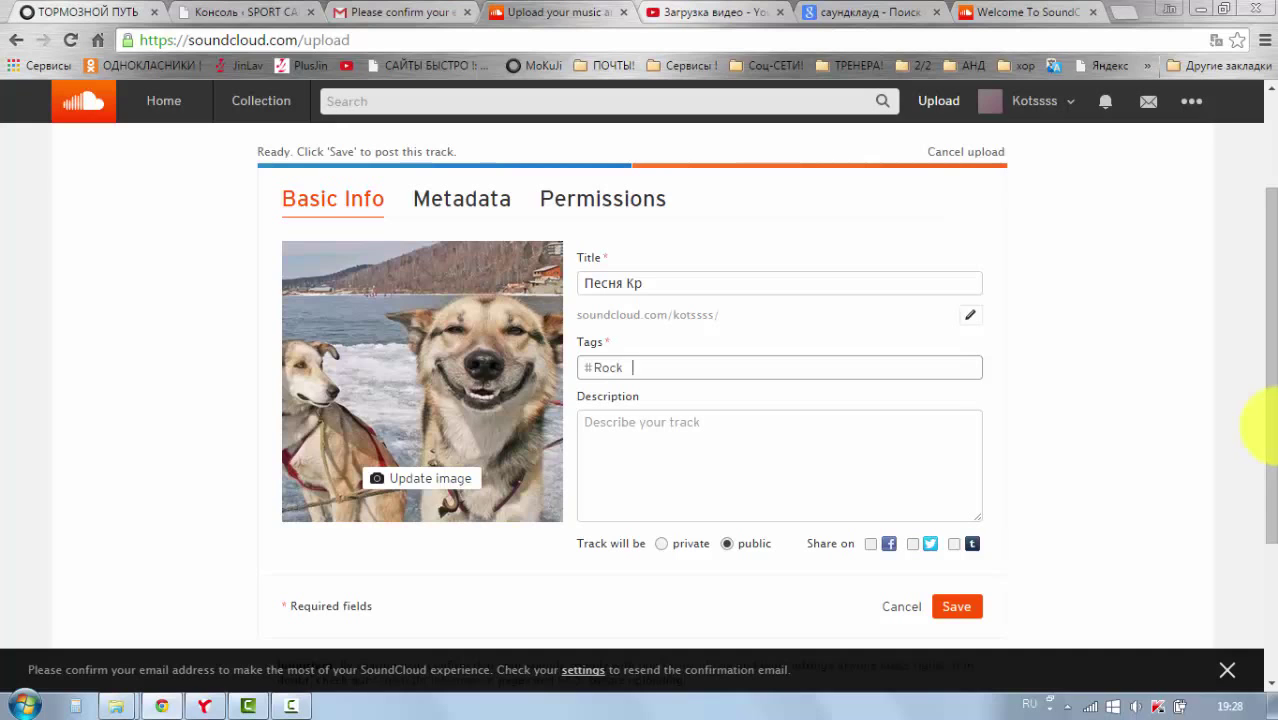
{"action": "scroll", "coordinate": [1266, 425], "scroll_direction": "down", "scroll_amount": 2}
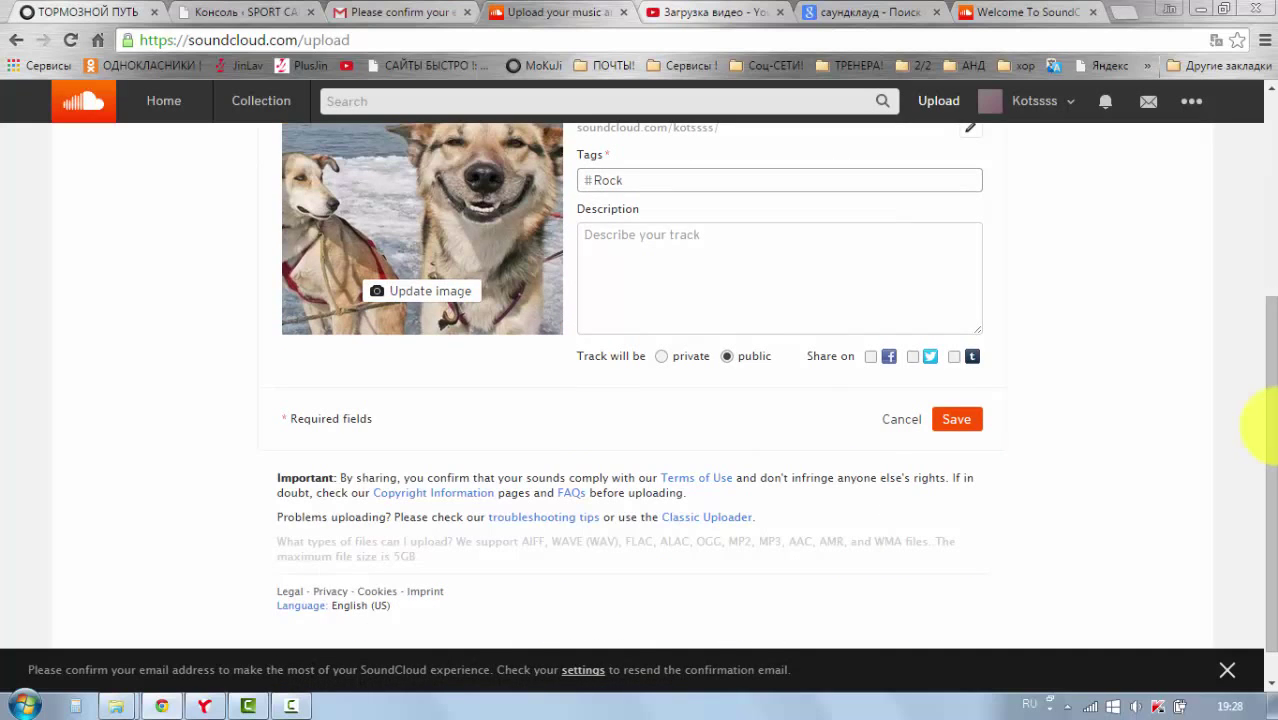
{"action": "scroll", "coordinate": [1266, 425], "scroll_direction": "up", "scroll_amount": 2}
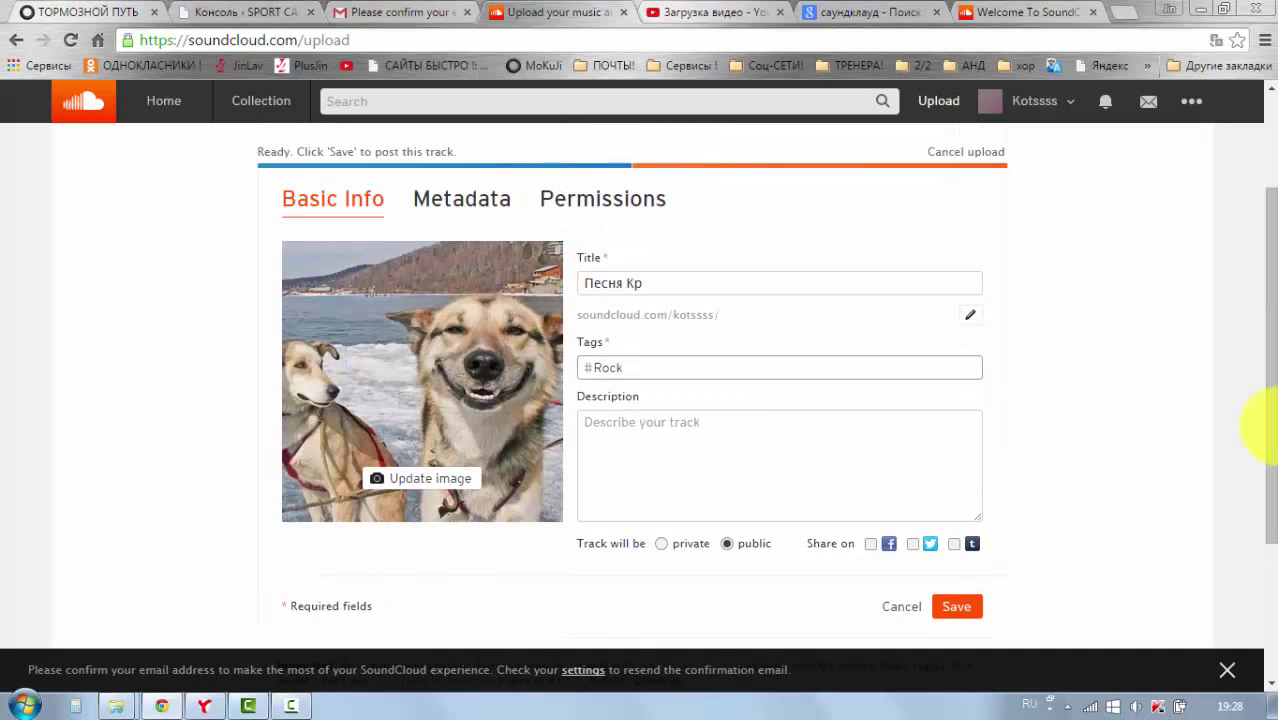
Step: Preview the Creative Commons license in the track's metadata, switch back to All Rights Reserved and open the permission settings
{"action": "left_click", "coordinate": [462, 199]}
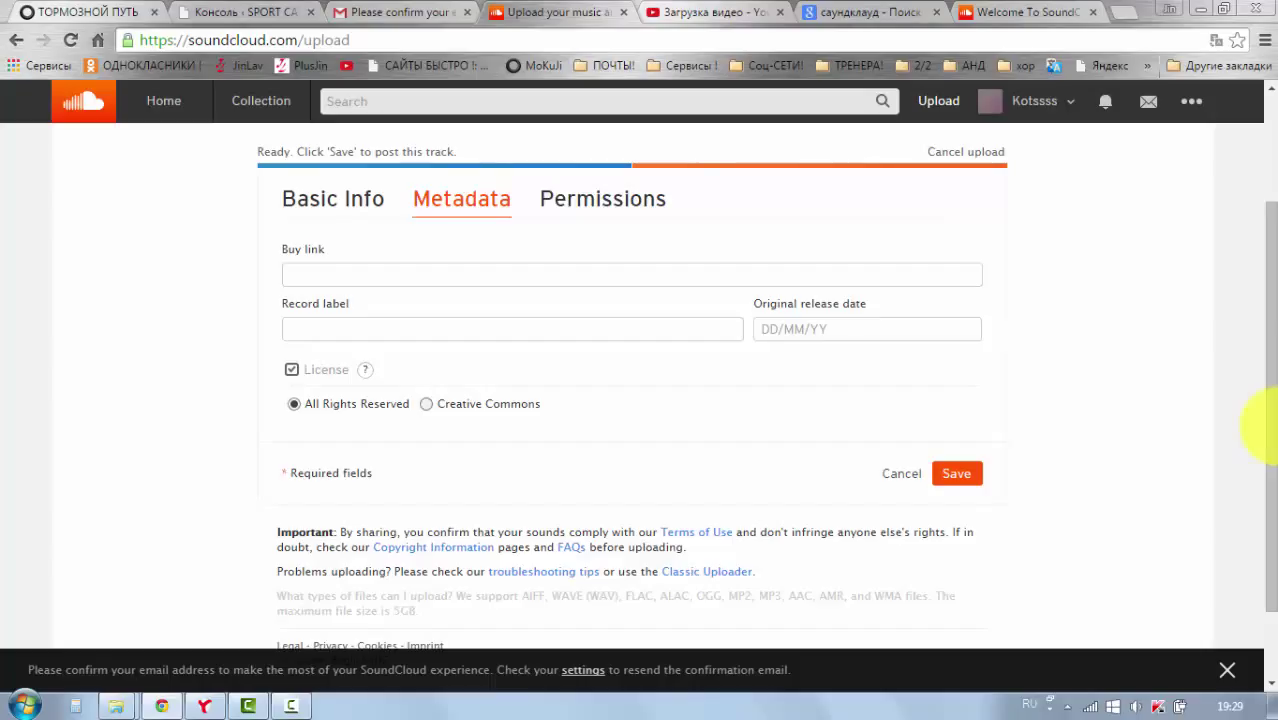
{"action": "left_click", "coordinate": [426, 404]}
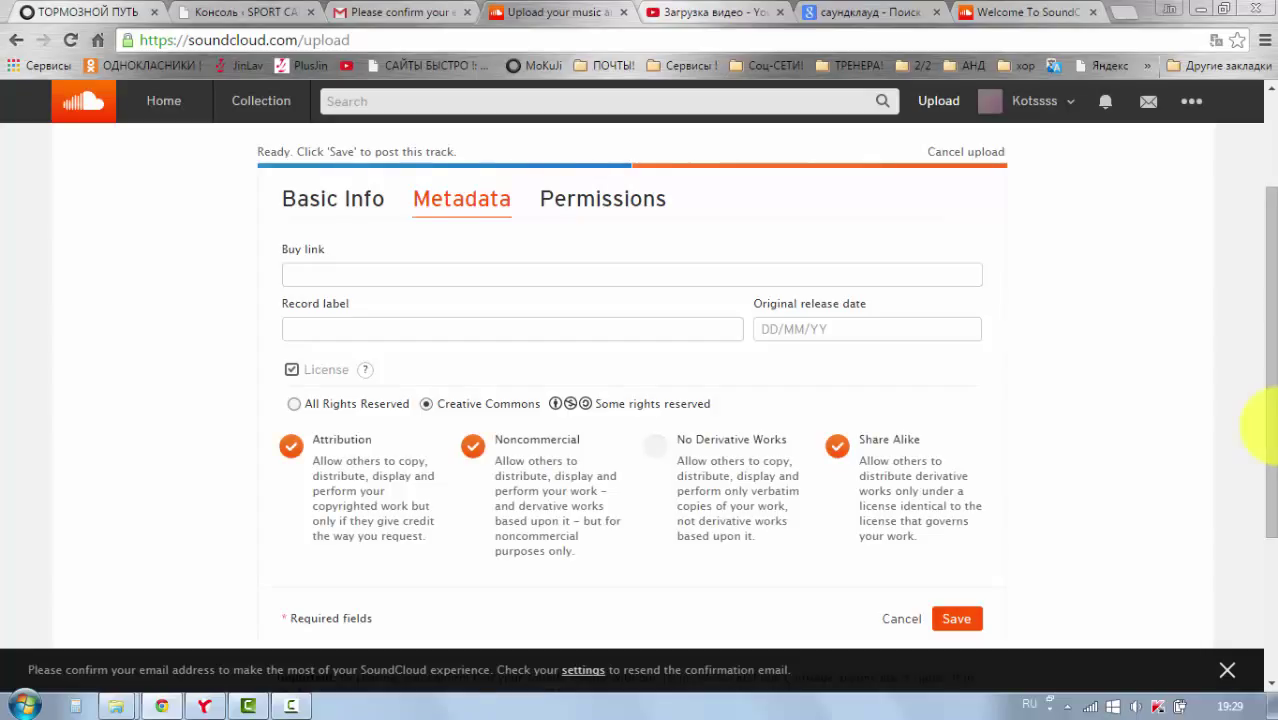
{"action": "key", "text": "Left"}
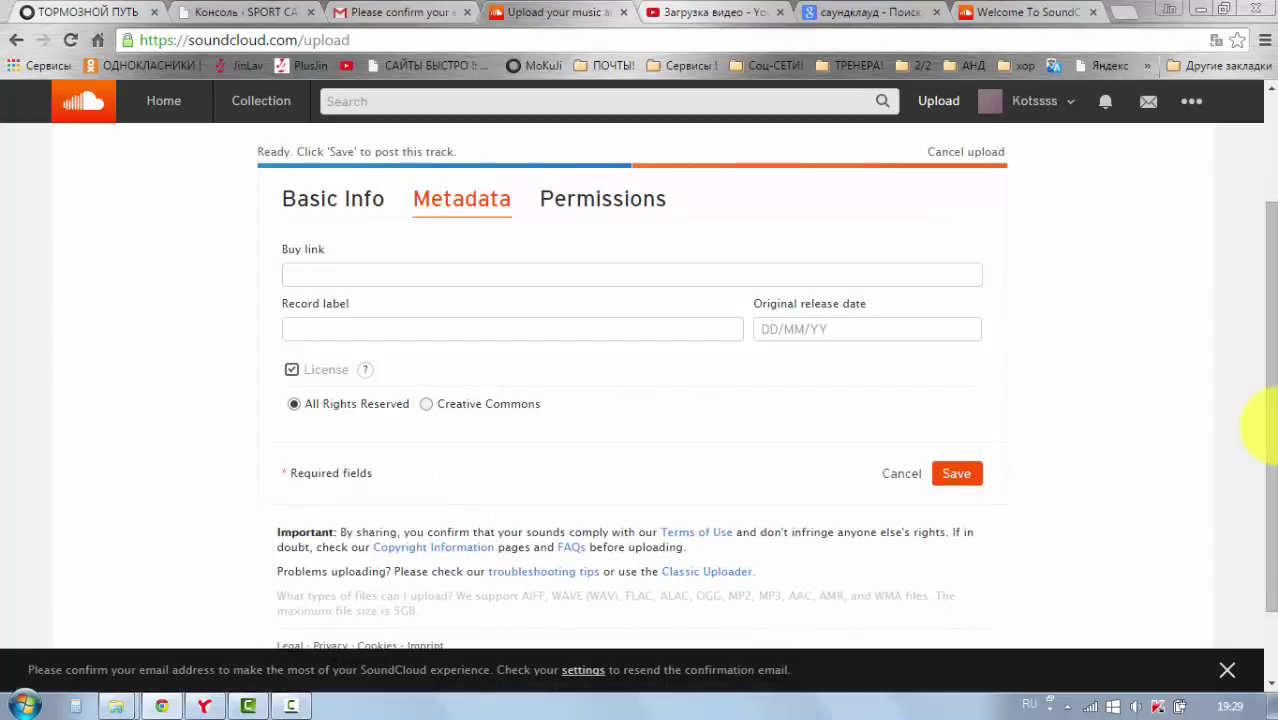
{"action": "key", "text": "Return"}
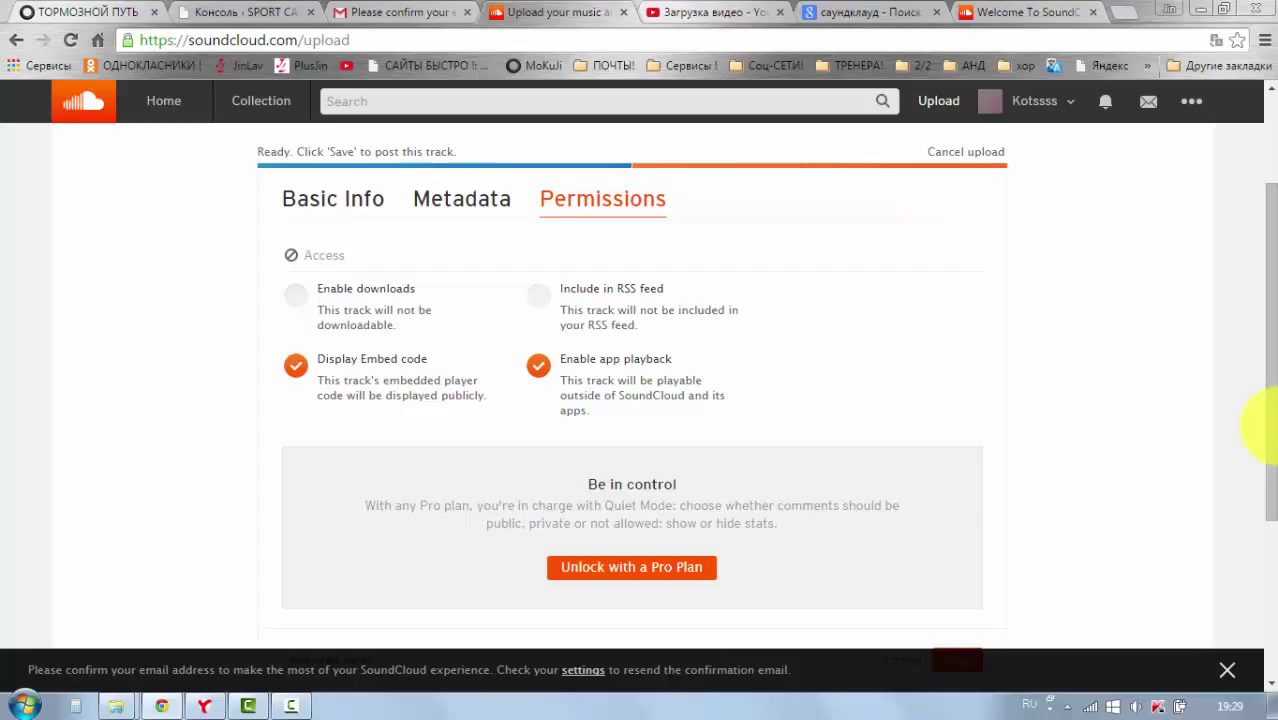
Step: Enable downloads in the track's permissions and save the upload
{"action": "key", "text": "space"}
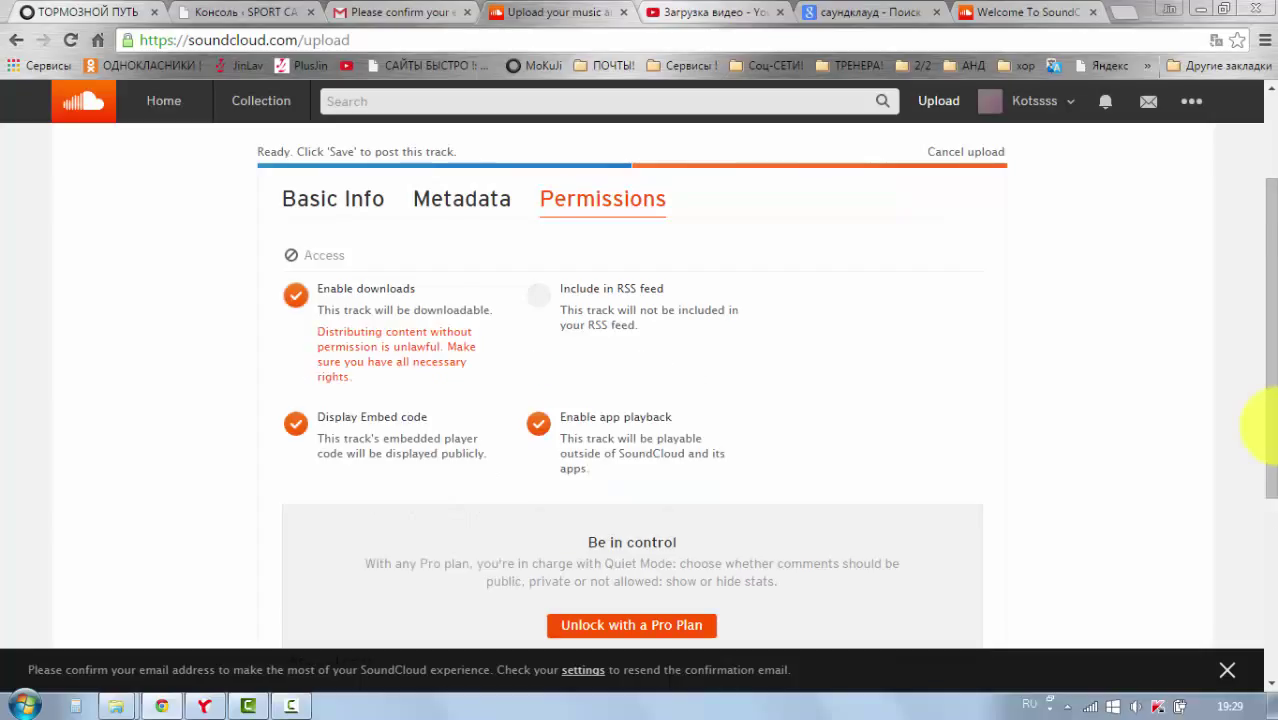
{"action": "scroll", "coordinate": [1265, 425], "scroll_direction": "down", "scroll_amount": 1}
{"action": "scroll", "coordinate": [1265, 425], "scroll_direction": "up", "scroll_amount": 1}
{"action": "key", "text": "space"}
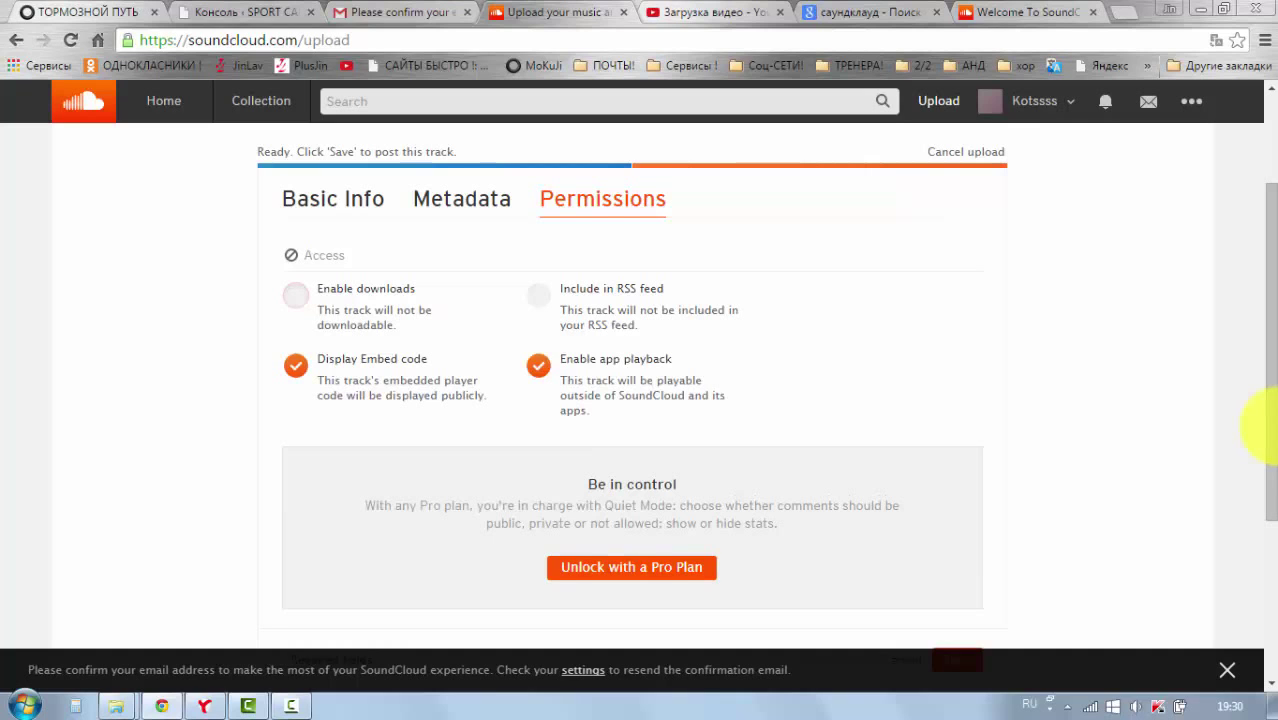
{"action": "key", "text": "space"}
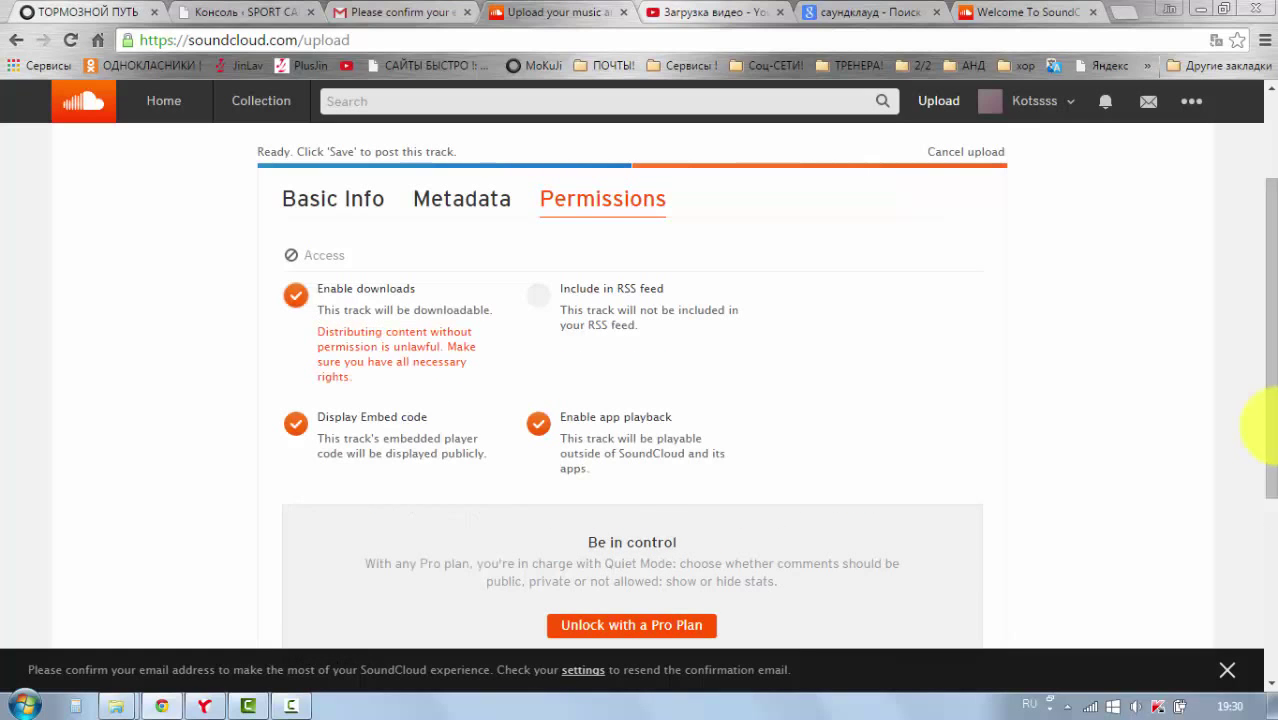
{"action": "scroll", "coordinate": [1268, 425], "scroll_direction": "down", "scroll_amount": 2}
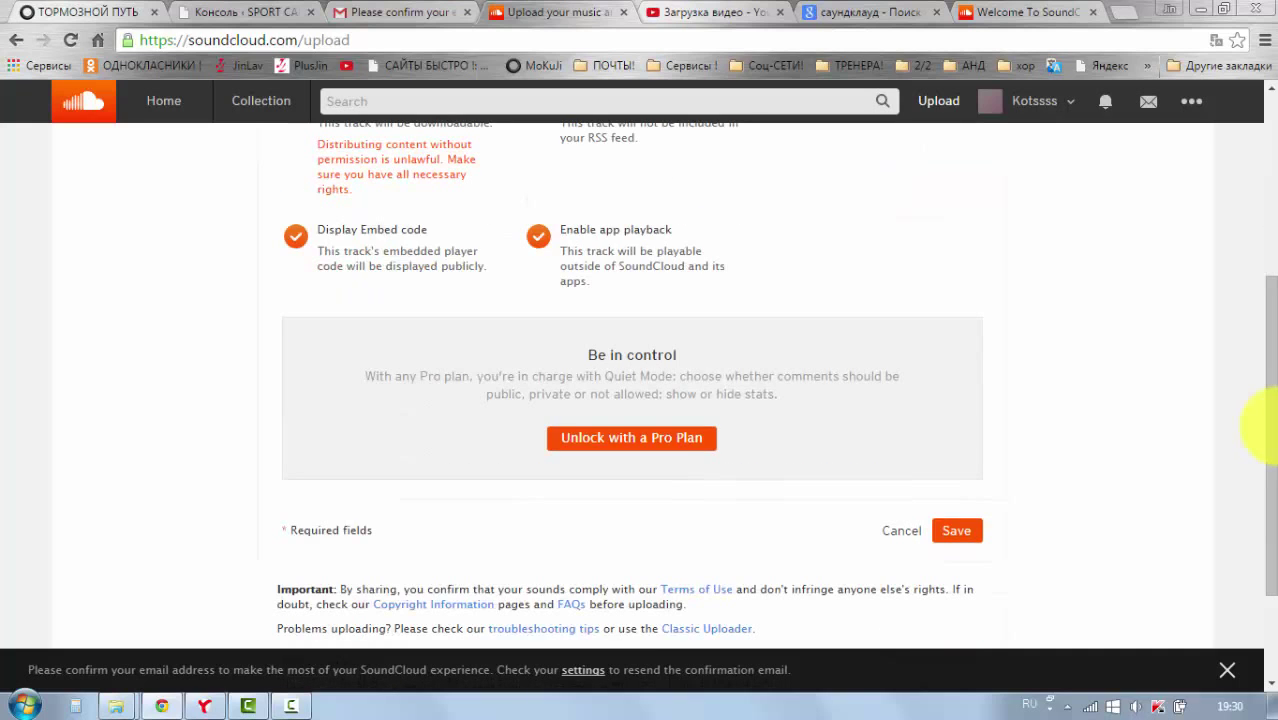
{"action": "key", "text": "Return"}
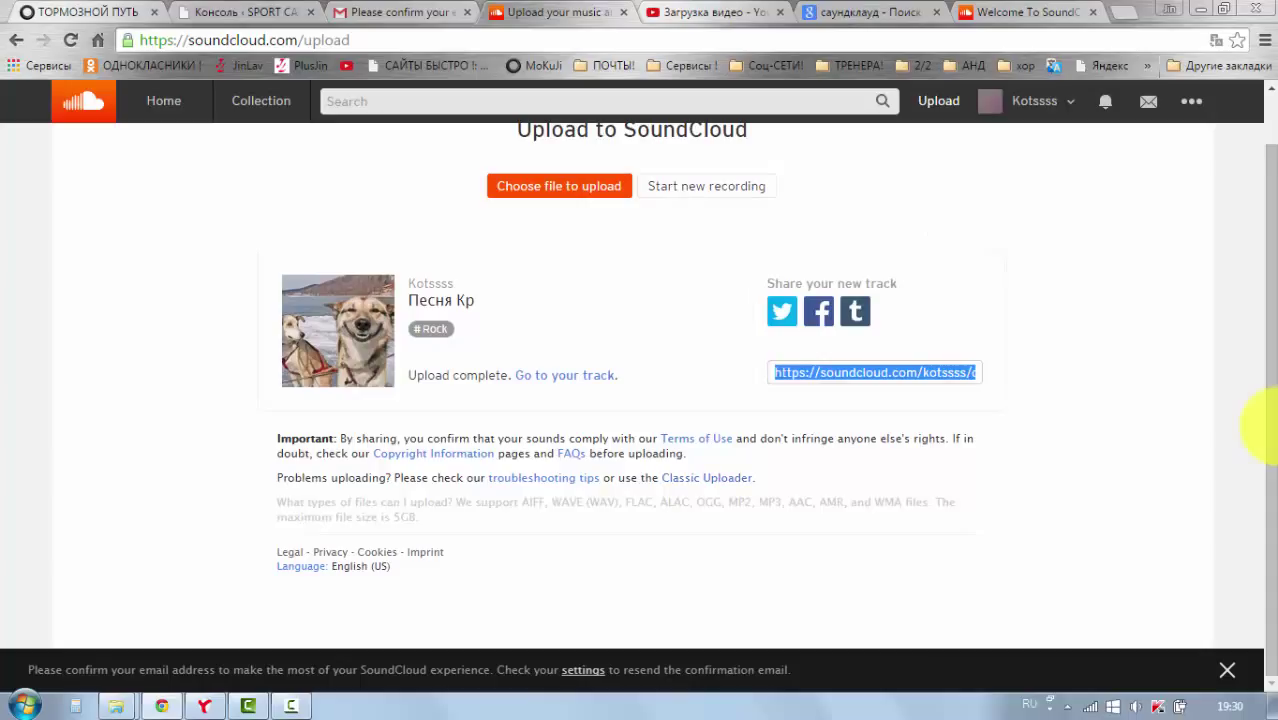
Step: Open the account's own profile page
{"action": "scroll", "coordinate": [1266, 425], "scroll_direction": "up", "scroll_amount": 1}
{"action": "left_click", "coordinate": [1276, 427]}
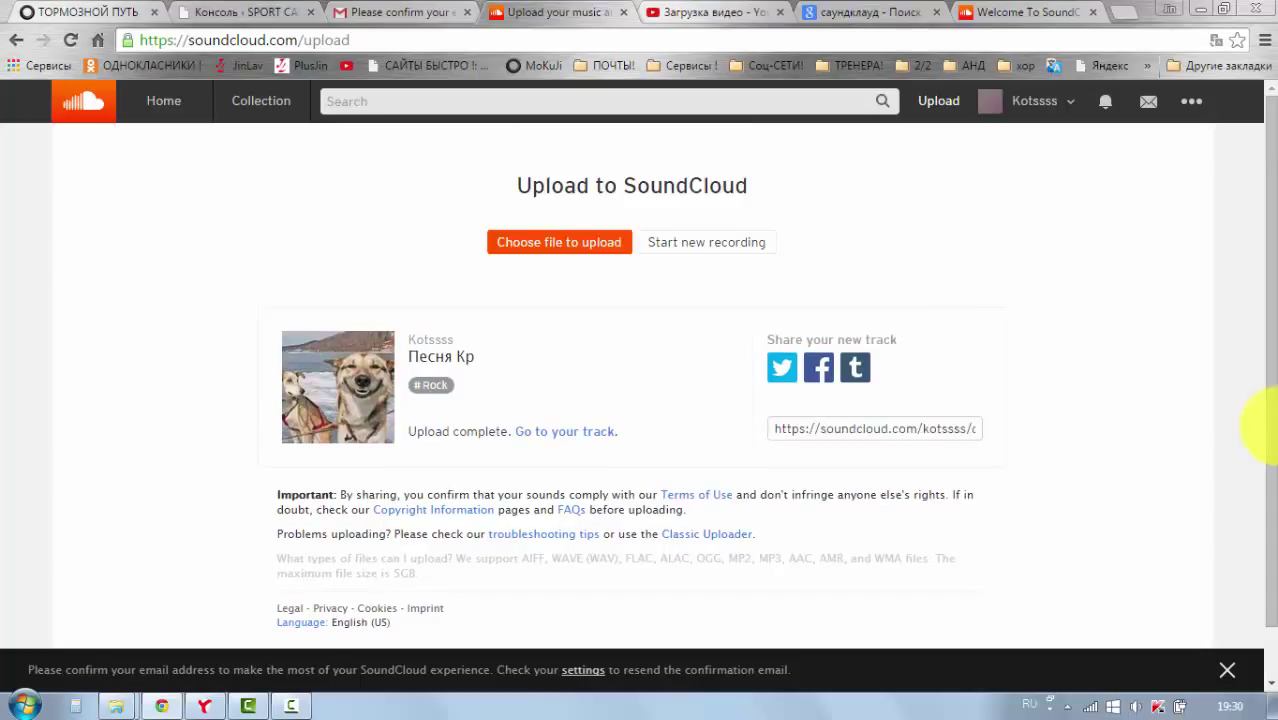
{"action": "left_click", "coordinate": [1034, 101]}
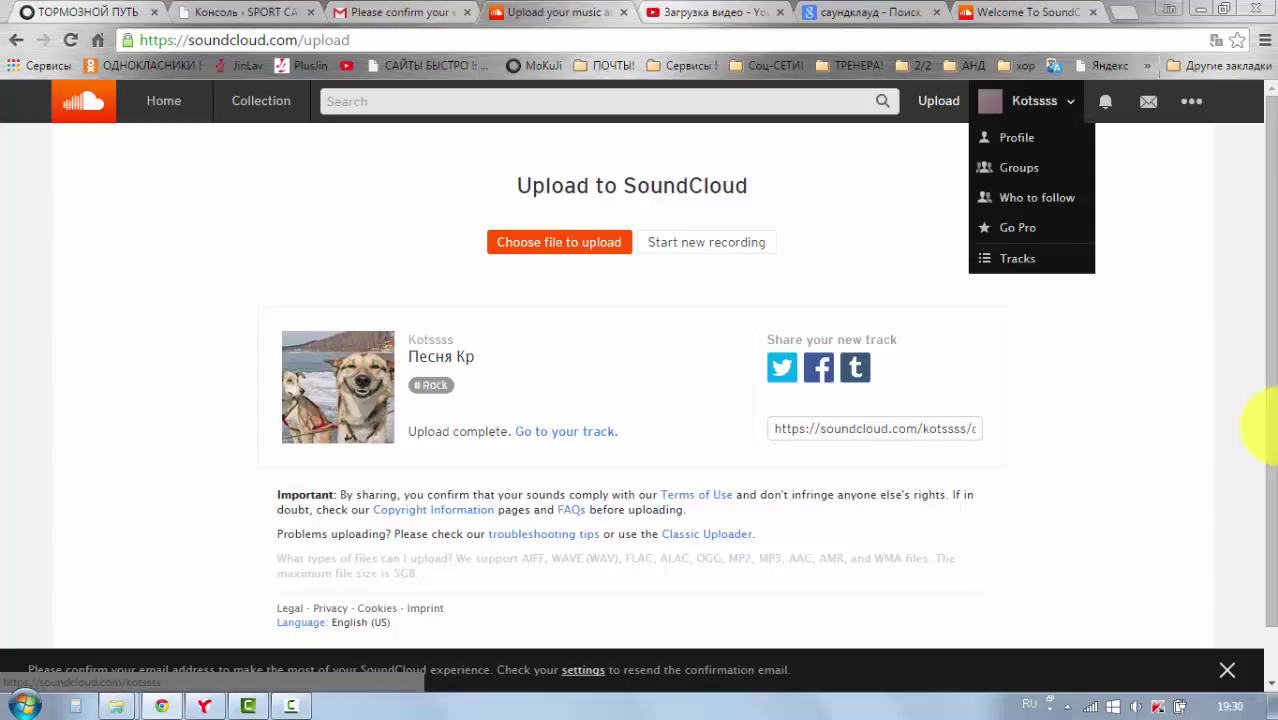
{"action": "left_click", "coordinate": [1017, 138]}
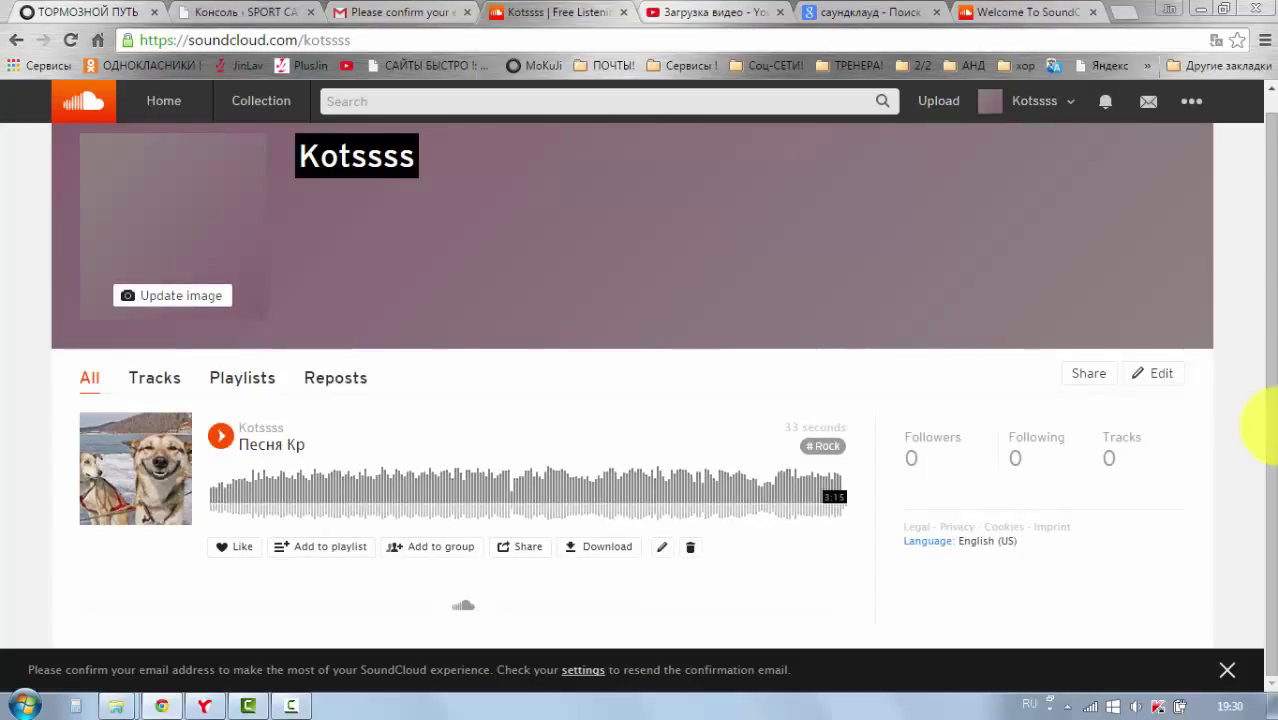
Step: Play the uploaded track Песня Кр from the profile and pause it
{"action": "key", "text": "space"}
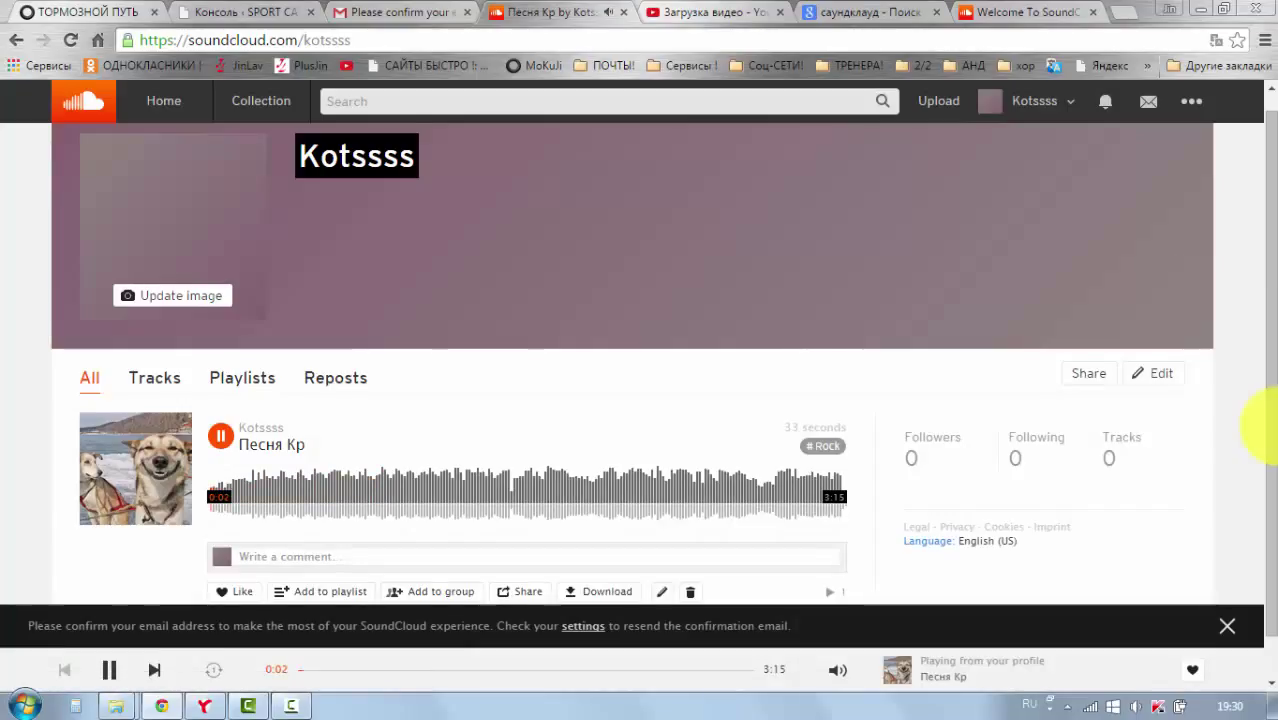
{"action": "scroll", "coordinate": [1268, 427], "scroll_direction": "down", "scroll_amount": 1}
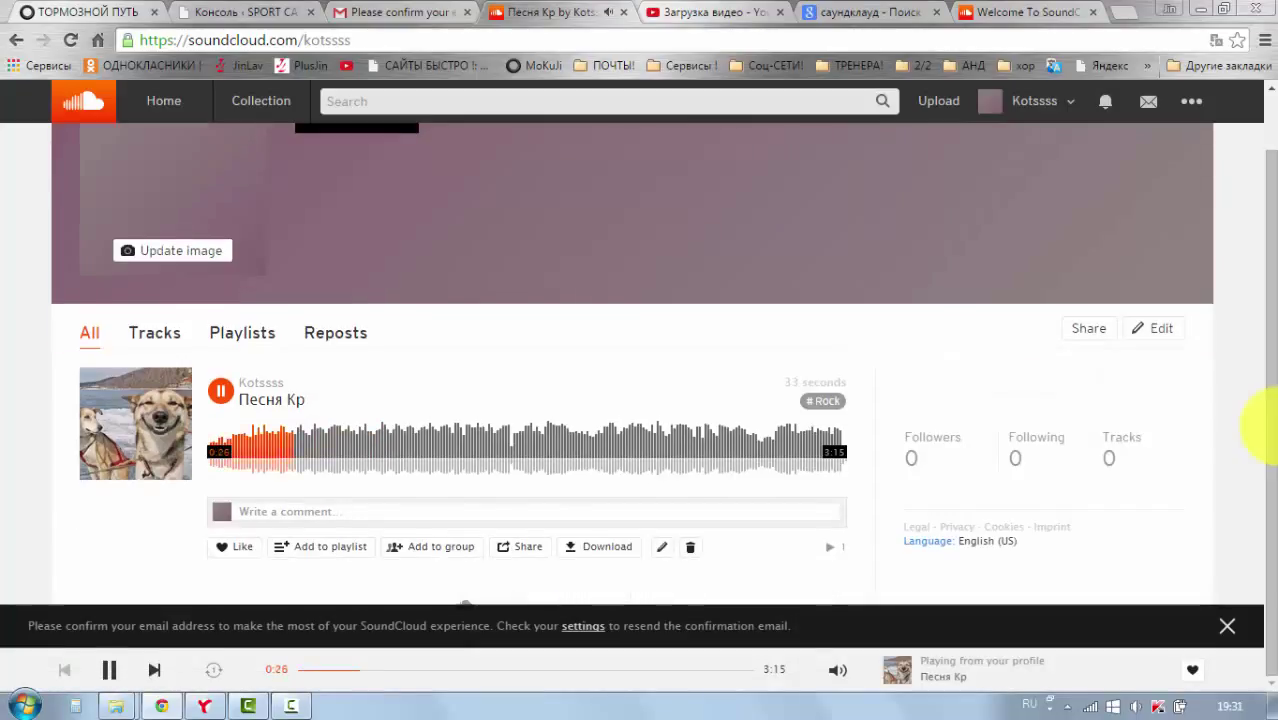
{"action": "key", "text": "space"}
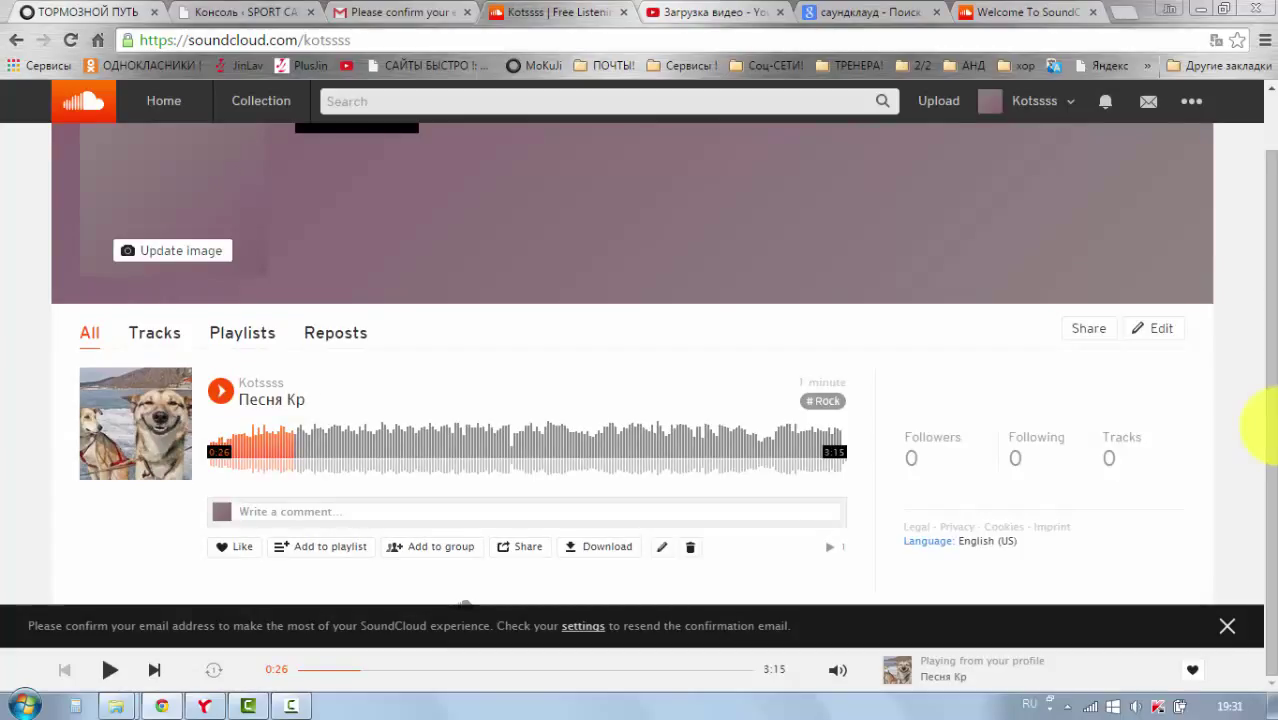
Step: Open the sharing options for Песня Кр at the embed code and examine the large artwork player's preview
{"action": "left_click", "coordinate": [520, 547]}
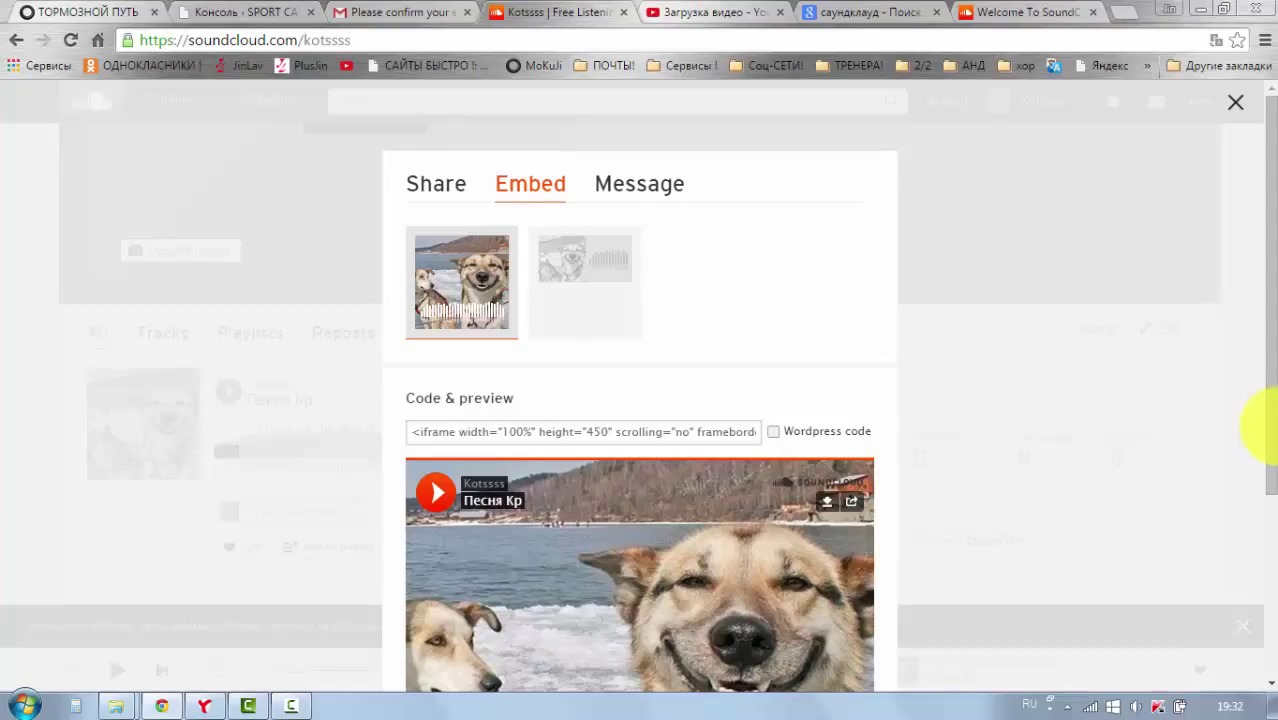
{"action": "scroll", "coordinate": [1268, 425], "scroll_direction": "down", "scroll_amount": 1}
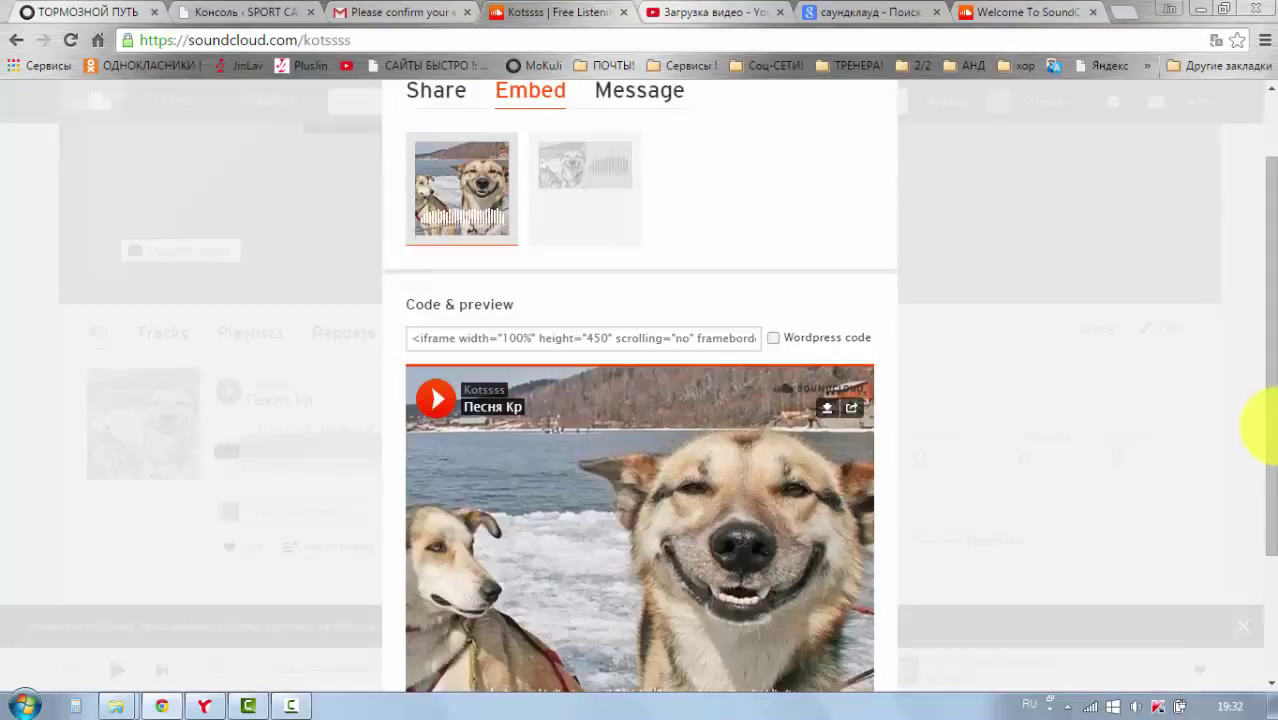
{"action": "scroll", "coordinate": [1268, 425], "scroll_direction": "down", "scroll_amount": 1}
{"action": "scroll", "coordinate": [1268, 425], "scroll_direction": "up", "scroll_amount": 1}
{"action": "scroll", "coordinate": [1268, 425], "scroll_direction": "up", "scroll_amount": 1}
{"action": "scroll", "coordinate": [1268, 425], "scroll_direction": "down", "scroll_amount": 2}
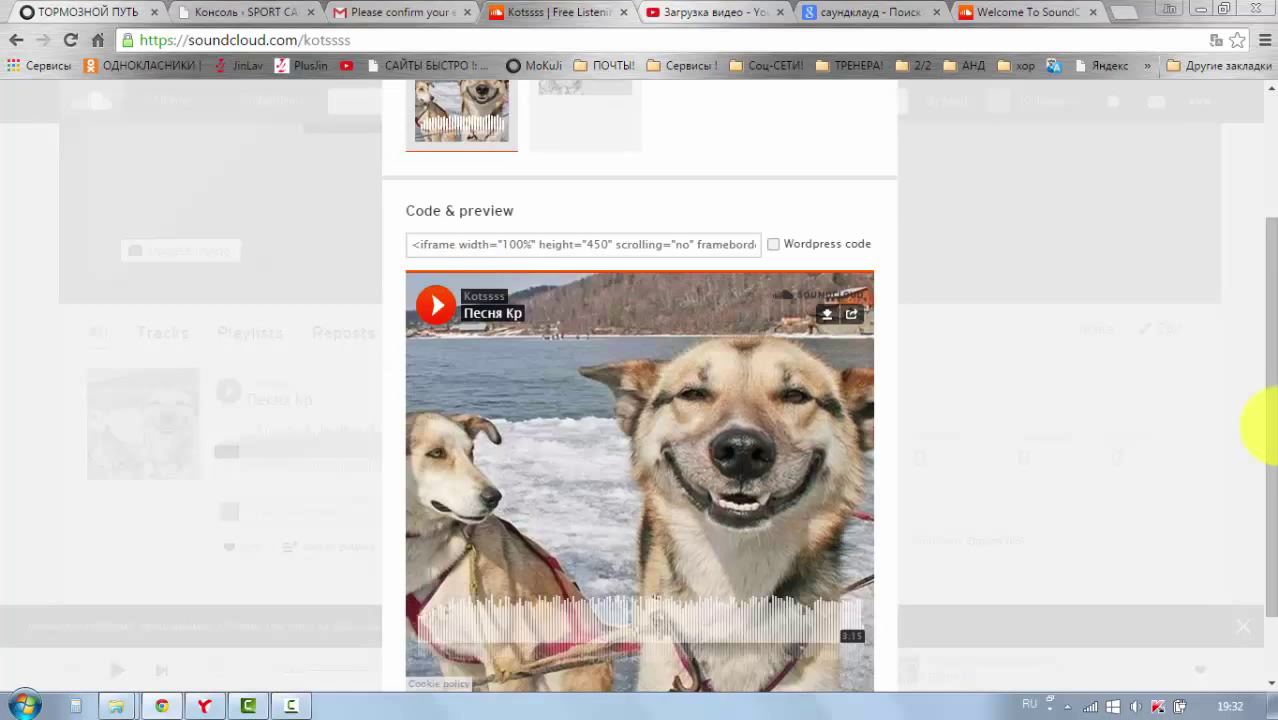
{"action": "scroll", "coordinate": [1268, 425], "scroll_direction": "down", "scroll_amount": 1}
{"action": "scroll", "coordinate": [1268, 425], "scroll_direction": "up", "scroll_amount": 2}
{"action": "scroll", "coordinate": [1268, 425], "scroll_direction": "down", "scroll_amount": 1}
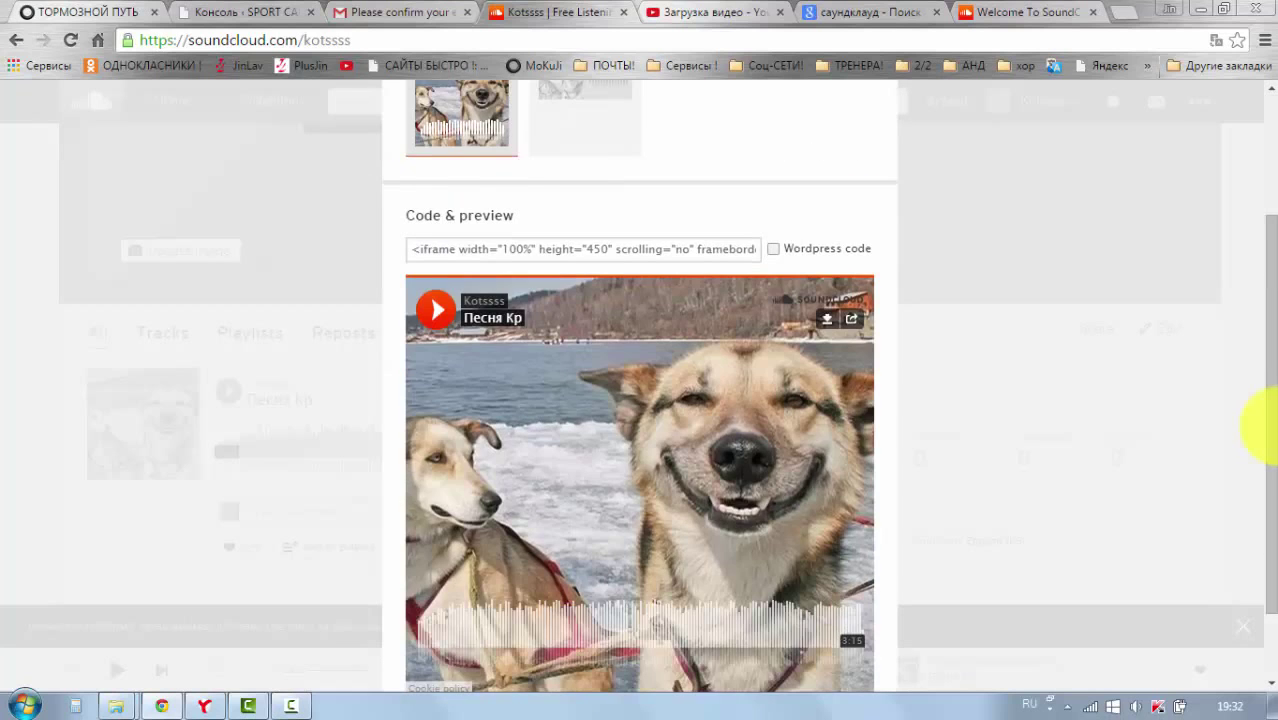
{"action": "scroll", "coordinate": [1268, 425], "scroll_direction": "down", "scroll_amount": 1}
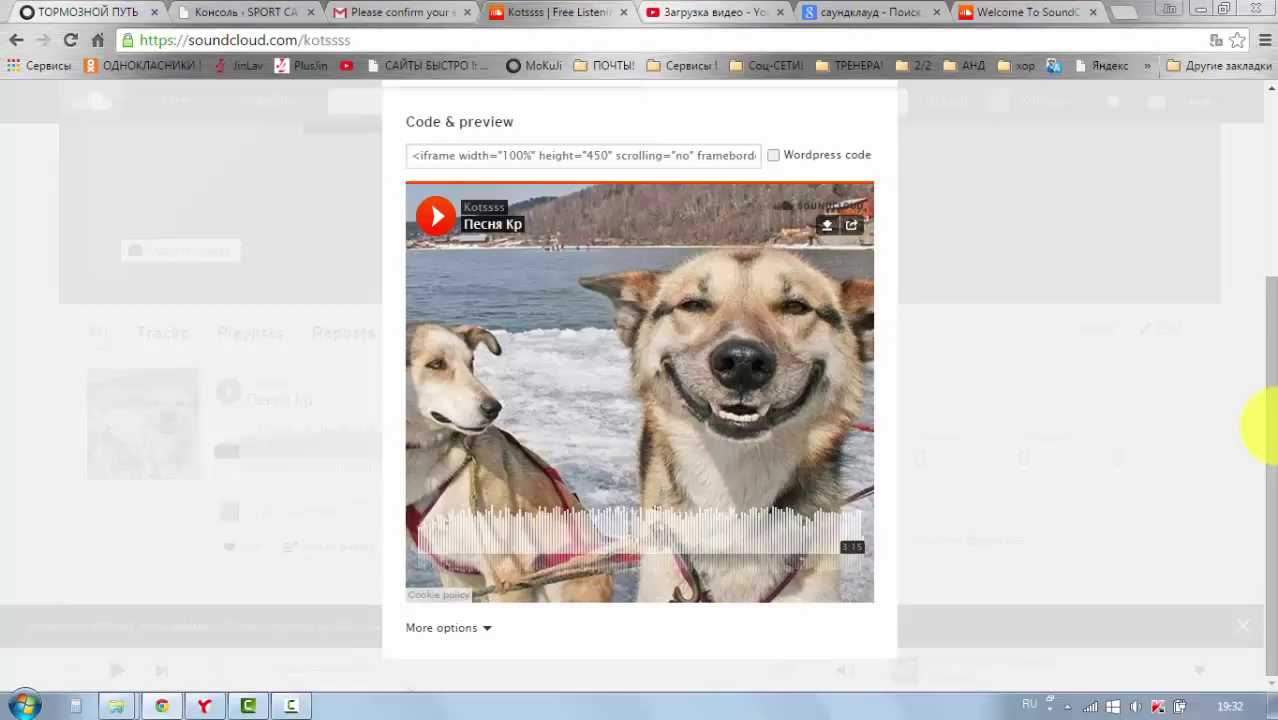
Step: Preview the compact embed player, switch back to the large artwork player and look over its preview
{"action": "scroll", "coordinate": [1268, 425], "scroll_direction": "up", "scroll_amount": 2}
{"action": "left_click", "coordinate": [586, 195]}
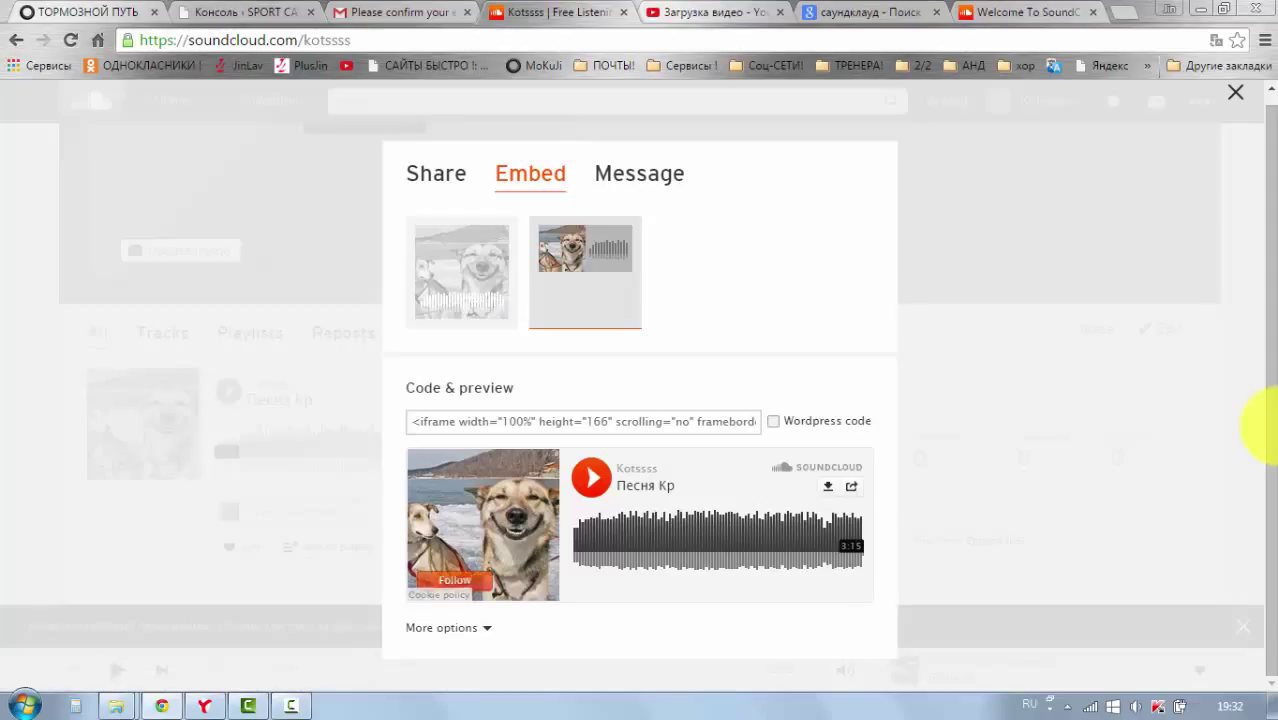
{"action": "left_click", "coordinate": [461, 272]}
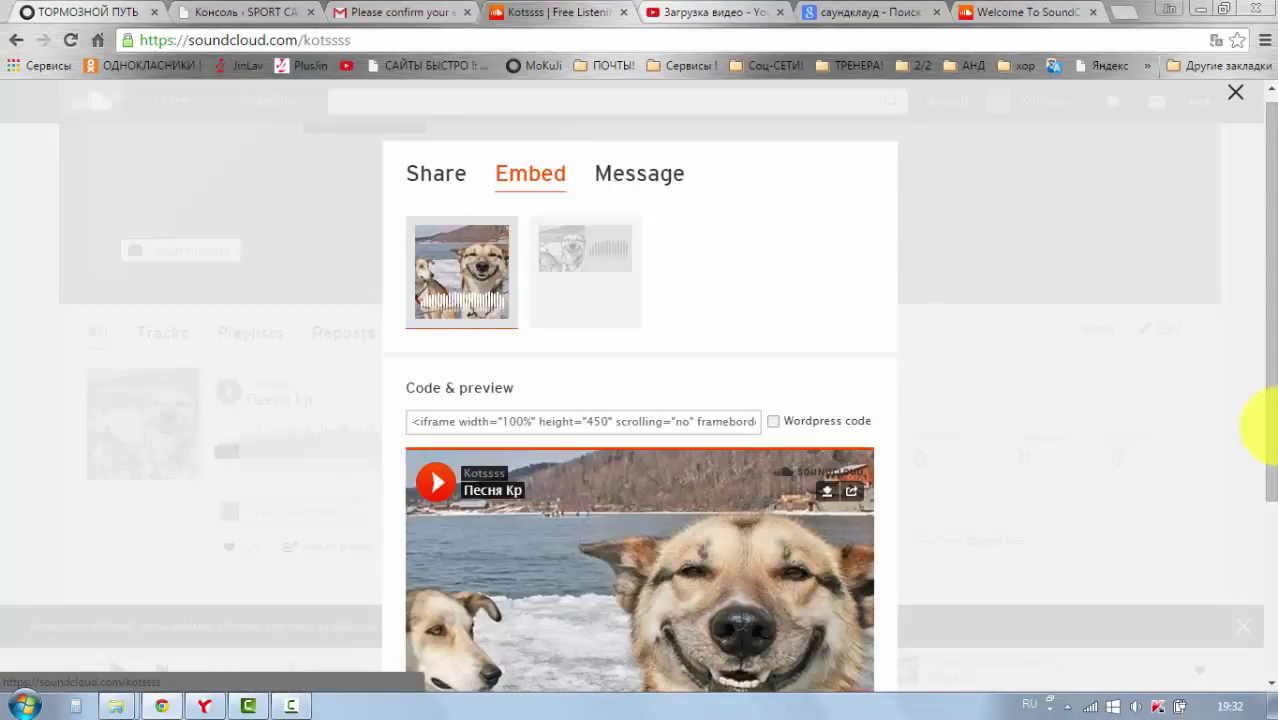
{"action": "scroll", "coordinate": [1266, 425], "scroll_direction": "down", "scroll_amount": 3}
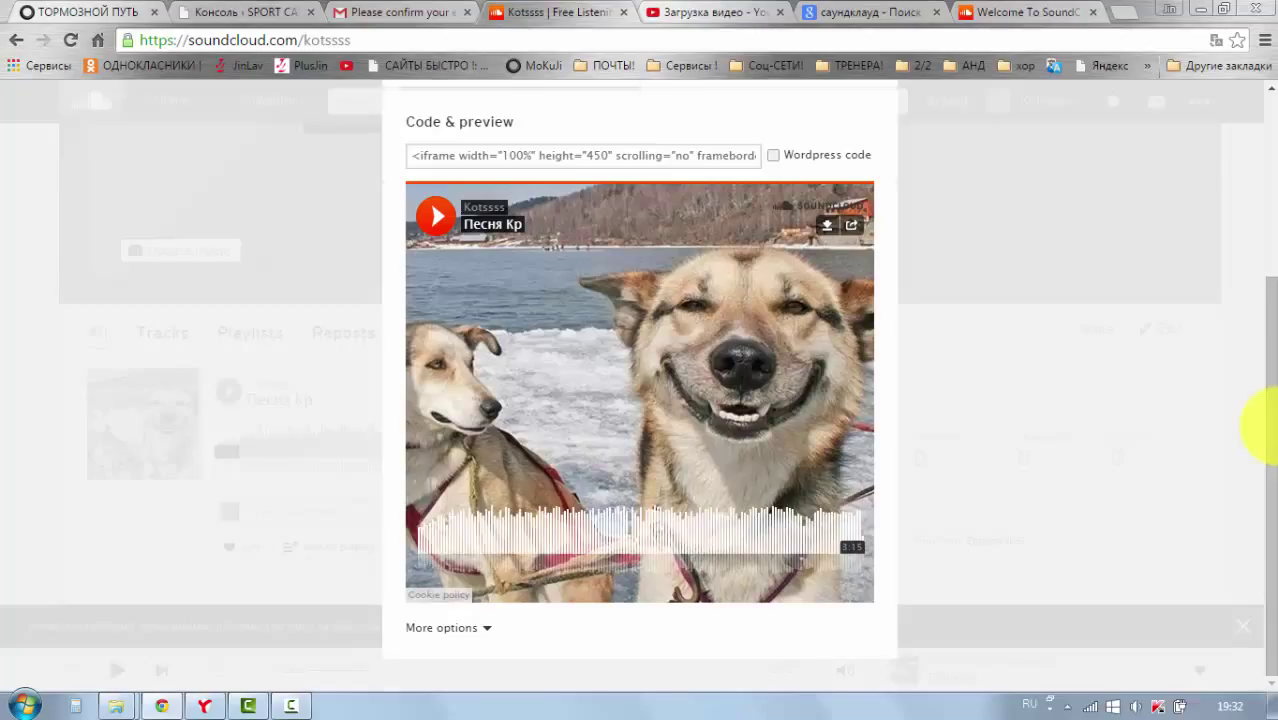
{"action": "scroll", "coordinate": [1266, 425], "scroll_direction": "up", "scroll_amount": 1}
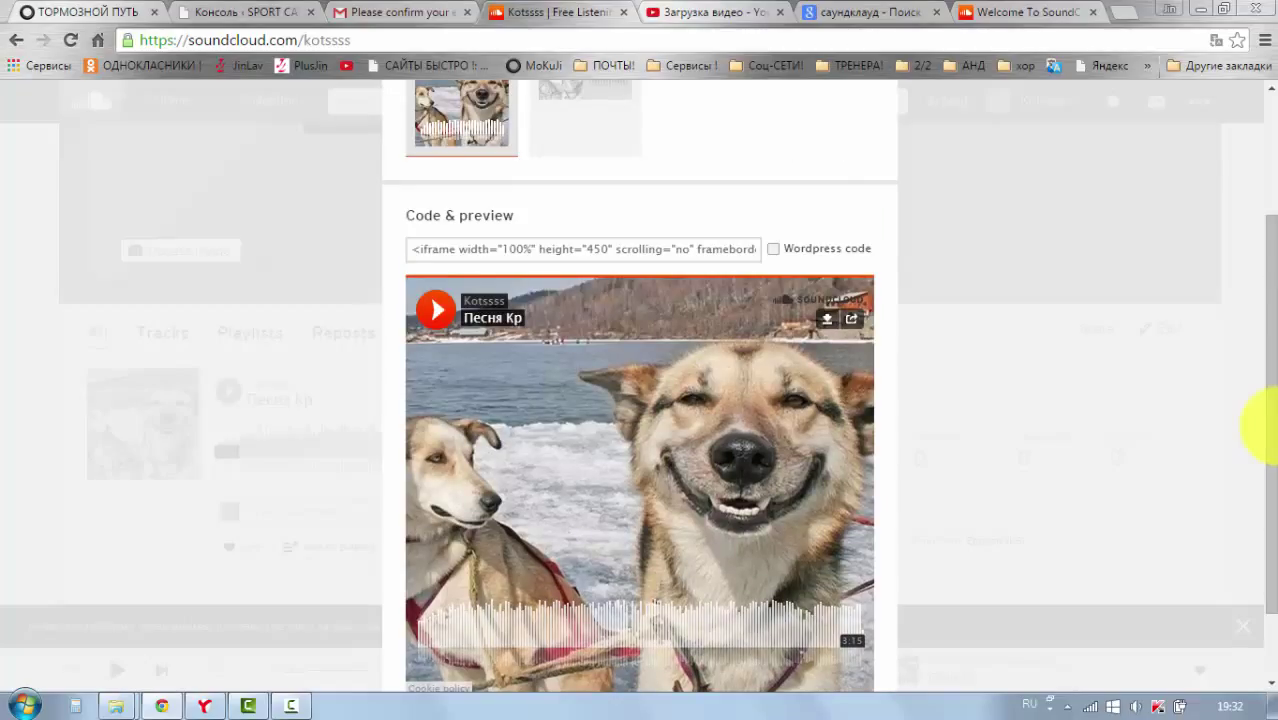
{"action": "scroll", "coordinate": [1266, 425], "scroll_direction": "down", "scroll_amount": 1}
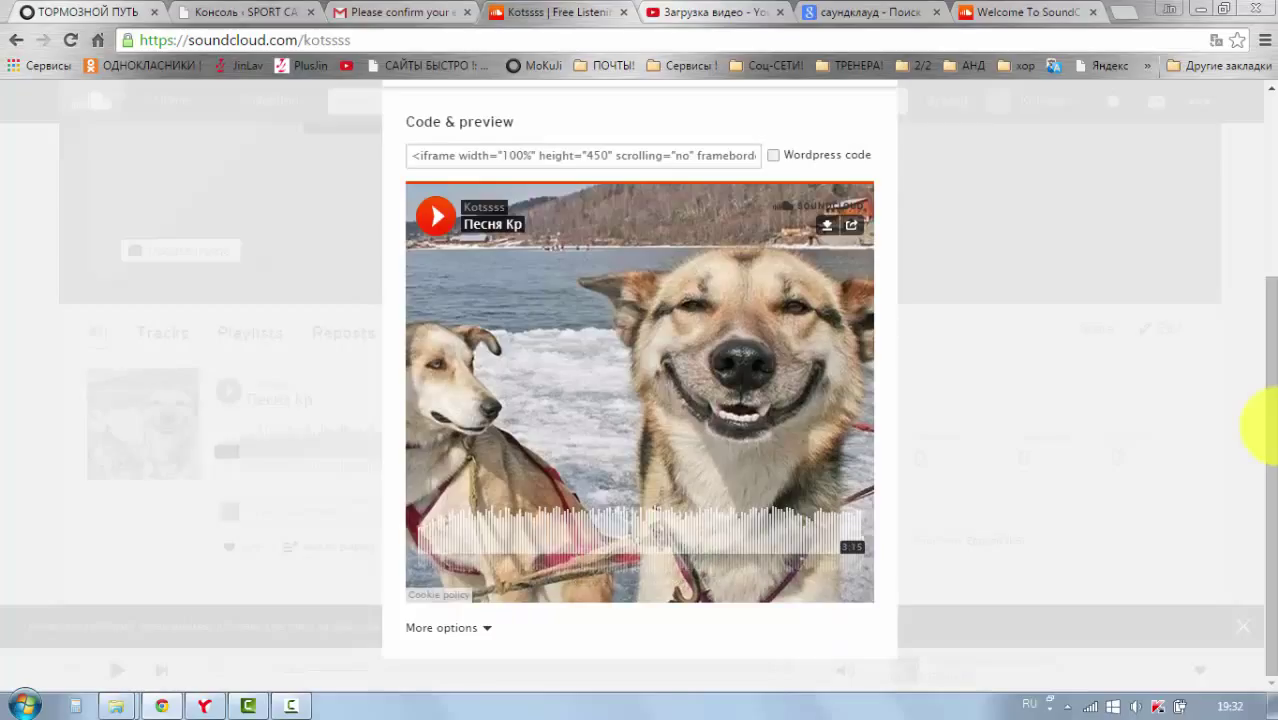
{"action": "scroll", "coordinate": [1266, 425], "scroll_direction": "up", "scroll_amount": 1}
{"action": "scroll", "coordinate": [1266, 425], "scroll_direction": "down", "scroll_amount": 1}
{"action": "scroll", "coordinate": [1266, 425], "scroll_direction": "up", "scroll_amount": 2}
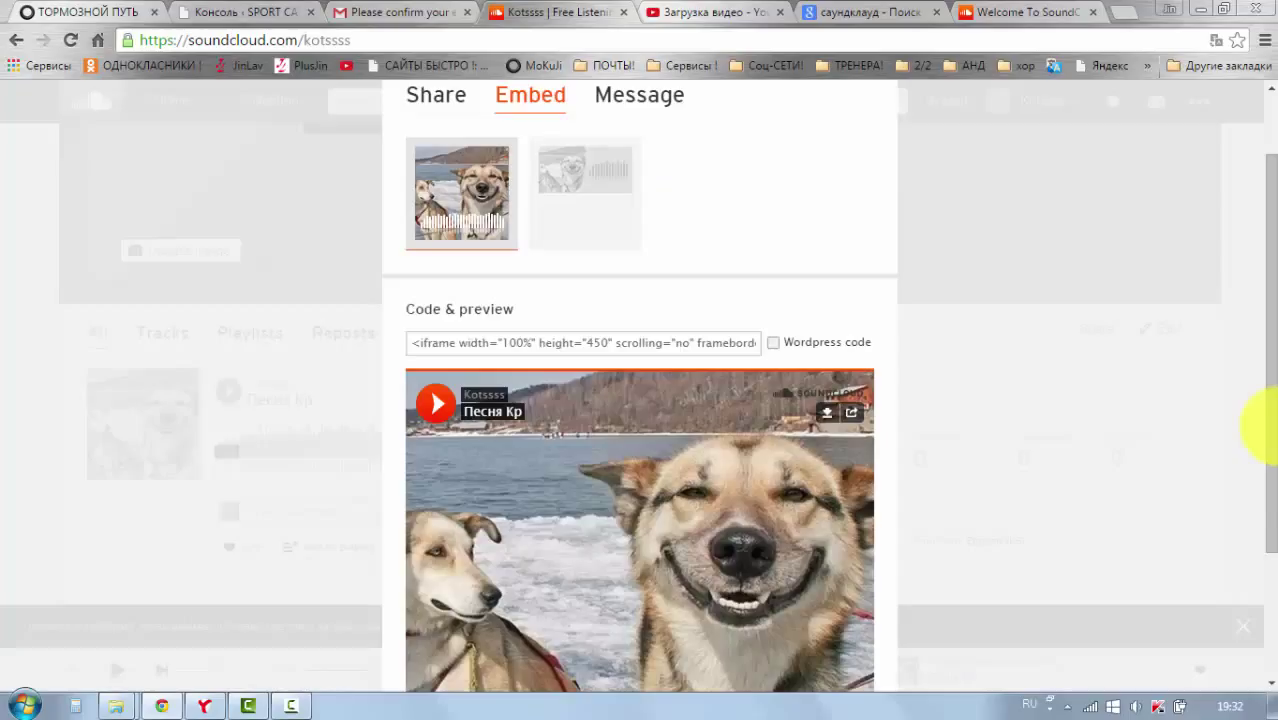
Step: Copy the track's entire iframe embed code for the 450-high artwork player
{"action": "key", "text": "ctrl+a"}
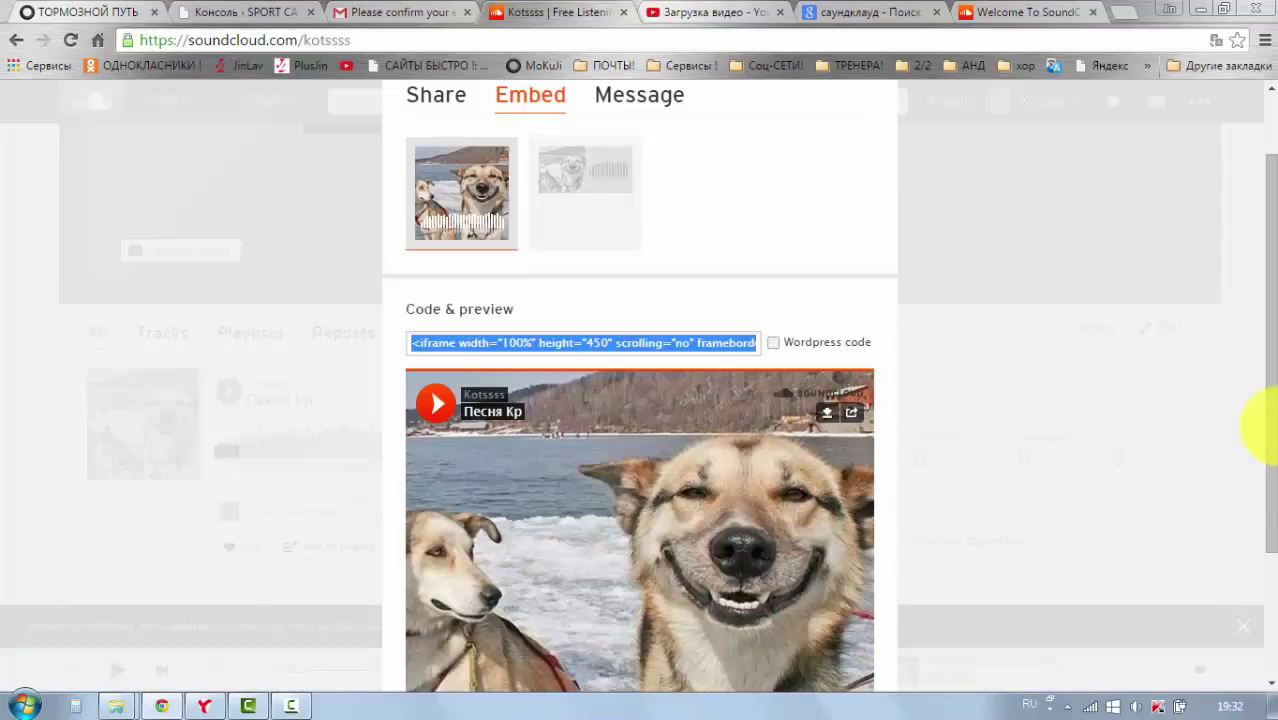
{"action": "key", "text": "Menu"}
{"action": "key", "text": "Down"}
{"action": "key", "text": "Return"}
Step: Switch to the SPORT CAR website and open its Lamborghin page
{"action": "key", "text": "ctrl+2"}
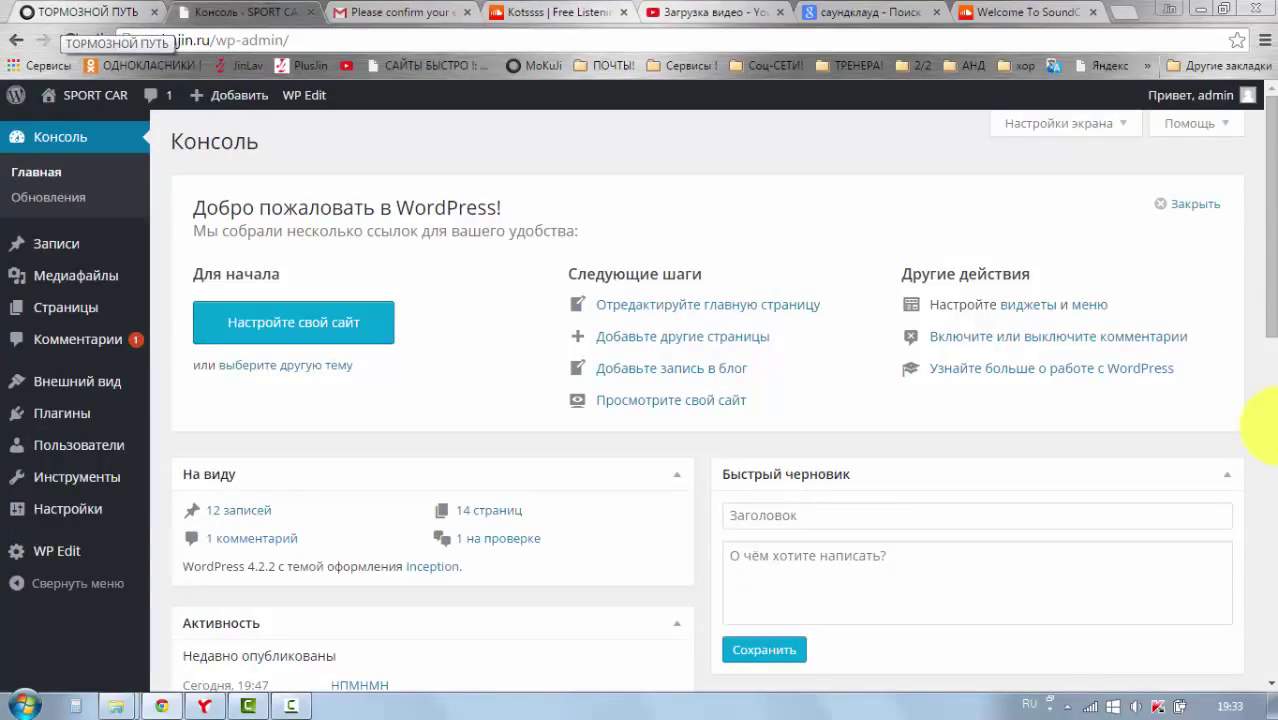
{"action": "key", "text": "ctrl+1"}
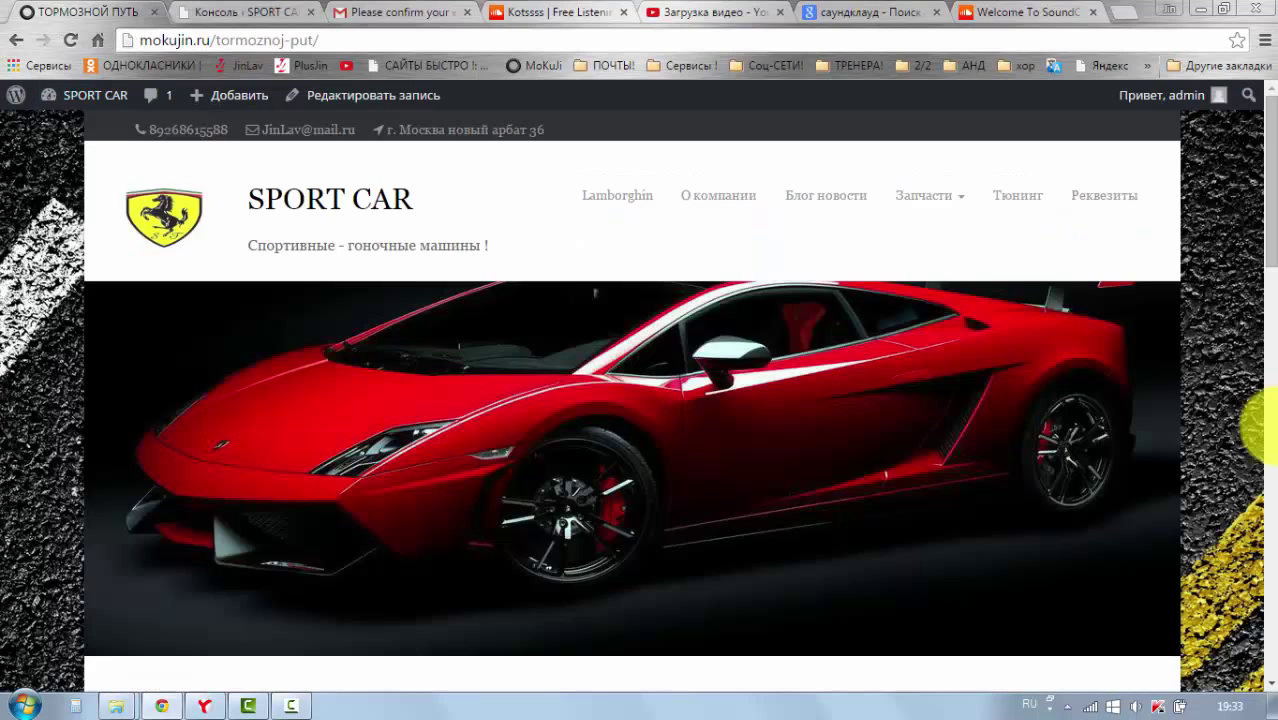
{"action": "scroll", "coordinate": [1257, 425], "scroll_direction": "down", "scroll_amount": 3}
{"action": "scroll", "coordinate": [1262, 425], "scroll_direction": "down", "scroll_amount": 2}
{"action": "scroll", "coordinate": [1262, 425], "scroll_direction": "up", "scroll_amount": 5}
{"action": "left_click", "coordinate": [617, 195]}
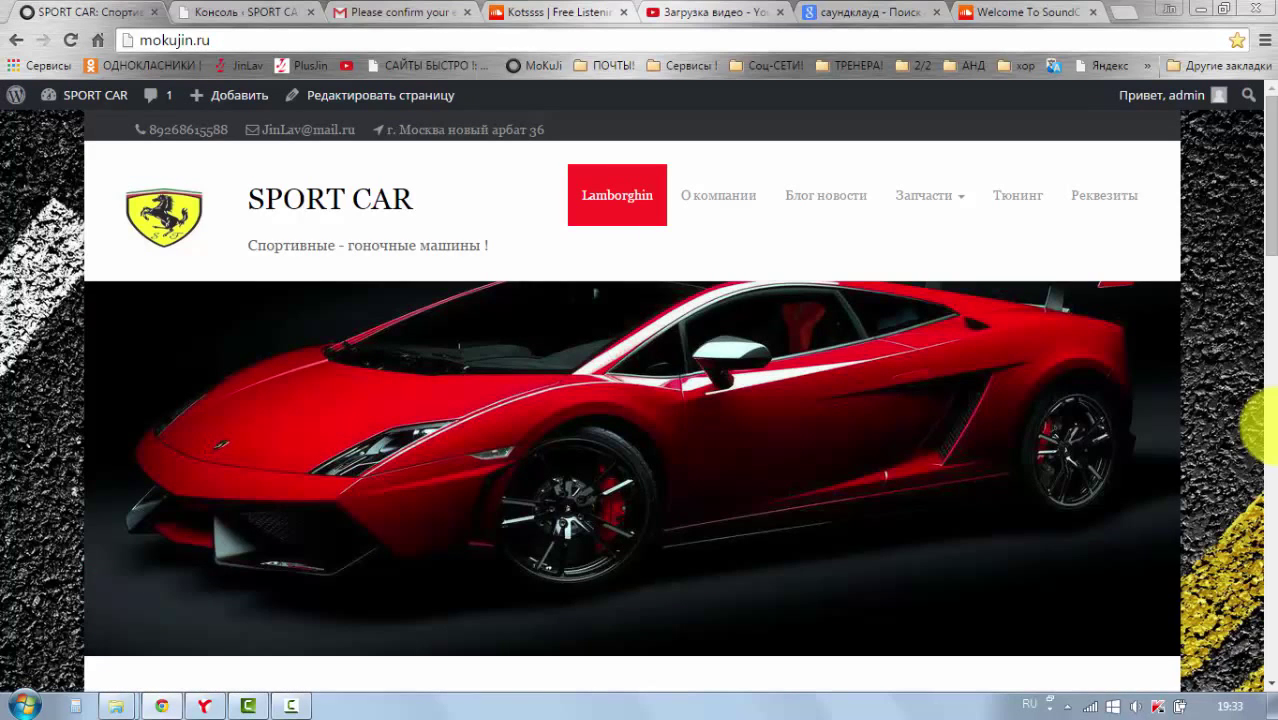
Step: Look over the Lamborghin page's content and open the page for editing in WordPress
{"action": "scroll", "coordinate": [1262, 425], "scroll_direction": "down", "scroll_amount": 2}
{"action": "scroll", "coordinate": [1262, 425], "scroll_direction": "up", "scroll_amount": 3}
{"action": "scroll", "coordinate": [1262, 425], "scroll_direction": "down", "scroll_amount": 4}
{"action": "scroll", "coordinate": [1262, 425], "scroll_direction": "down", "scroll_amount": 5}
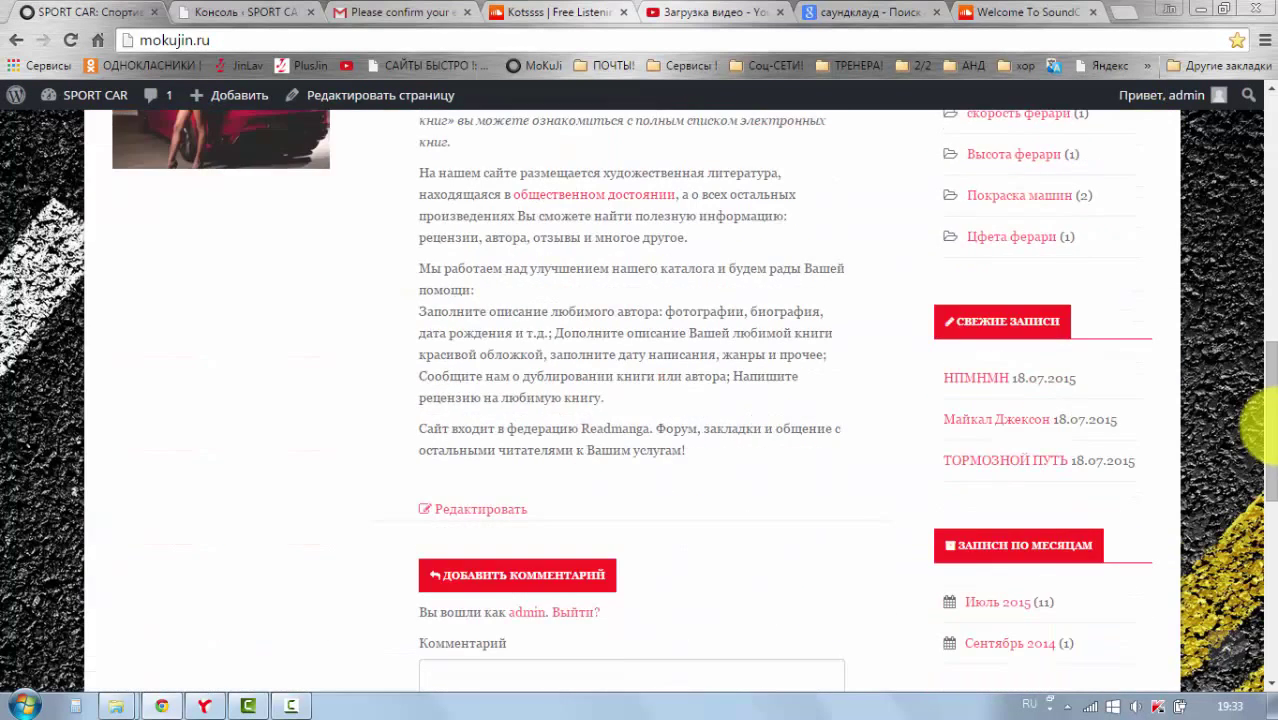
{"action": "scroll", "coordinate": [1262, 425], "scroll_direction": "up", "scroll_amount": 10}
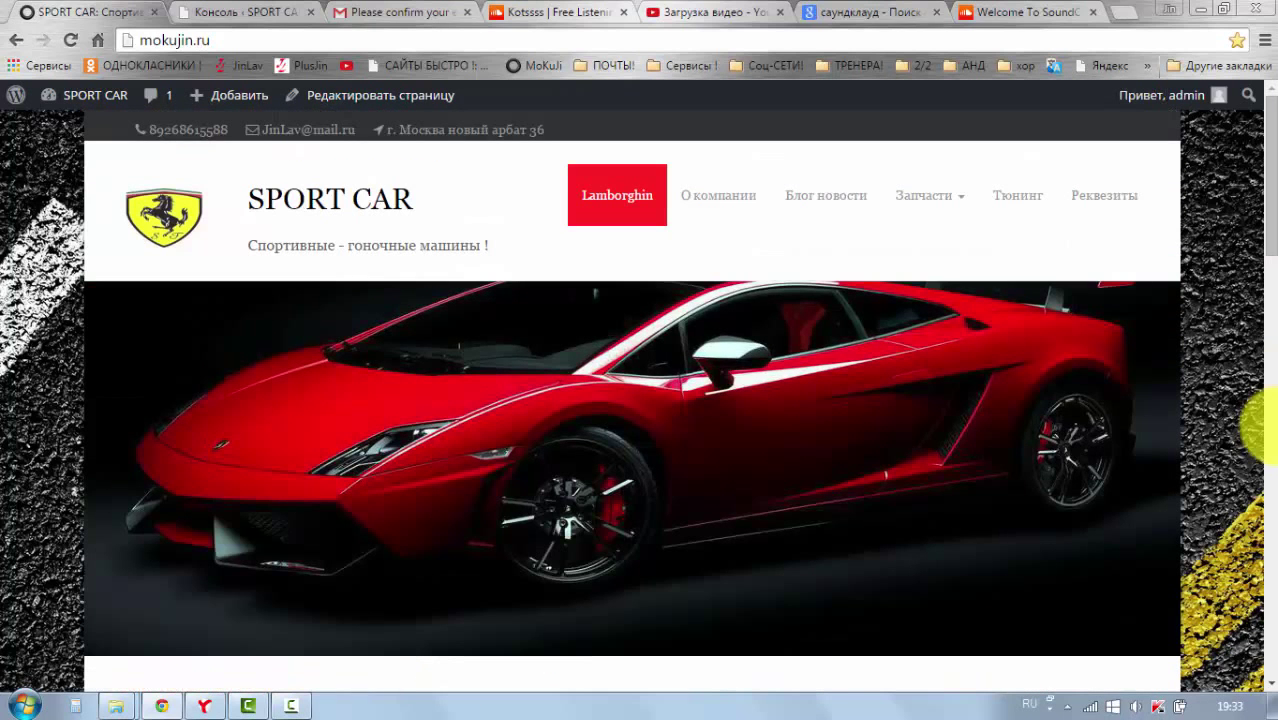
{"action": "left_click", "coordinate": [380, 95]}
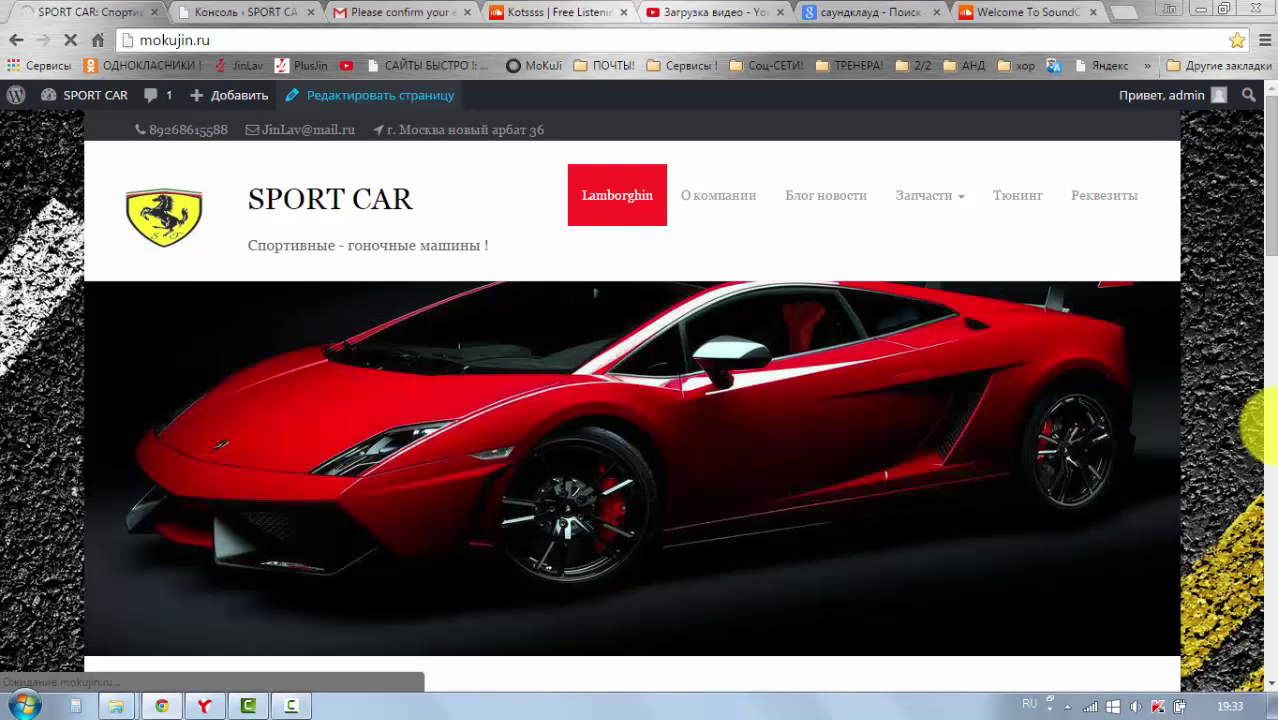
Step: Check the Lamborghin page's source in the Text view and return the editor to the Visual view
{"action": "scroll", "coordinate": [1276, 427], "scroll_direction": "down", "scroll_amount": 1}
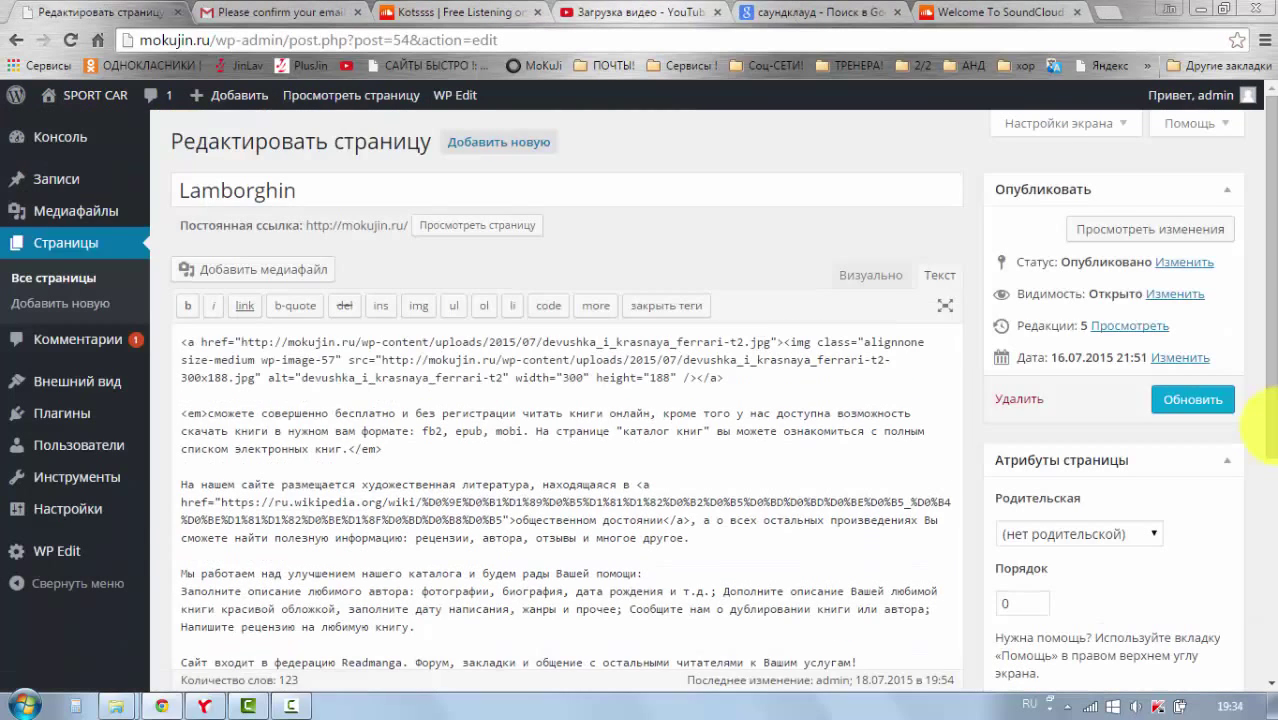
{"action": "scroll", "coordinate": [1276, 427], "scroll_direction": "down", "scroll_amount": 2}
{"action": "scroll", "coordinate": [1270, 428], "scroll_direction": "up", "scroll_amount": 1}
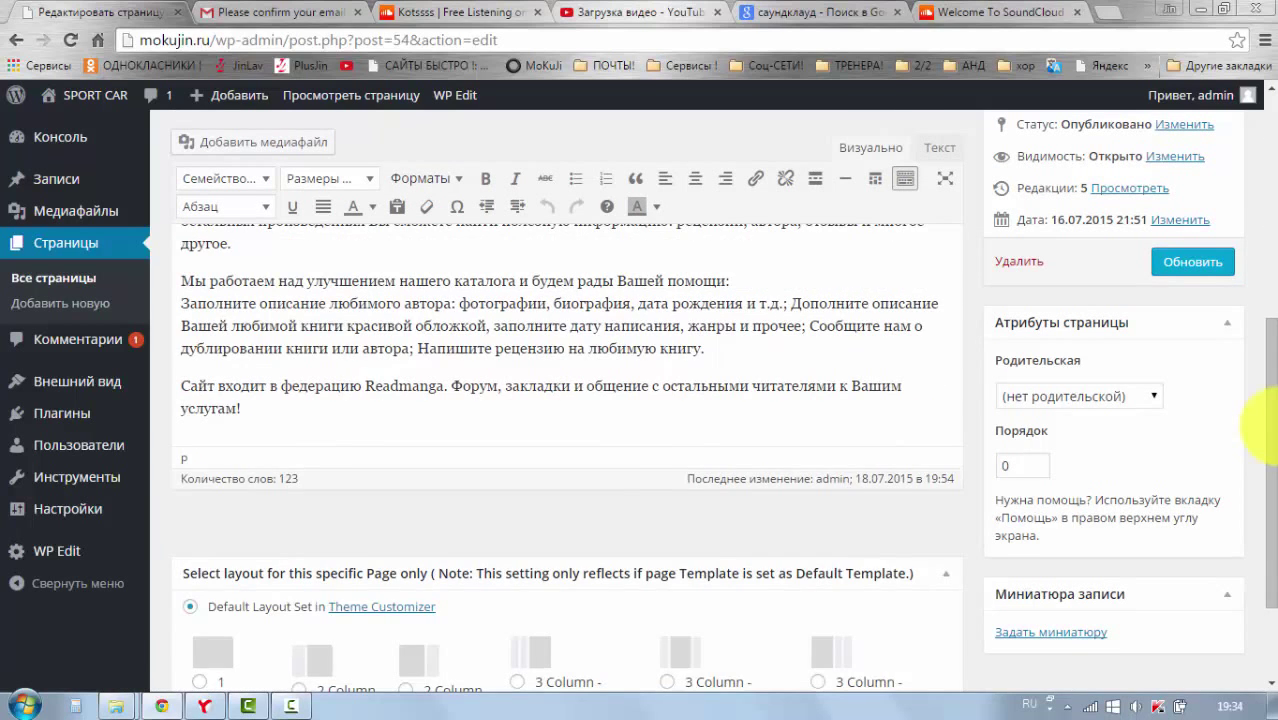
{"action": "left_click", "coordinate": [940, 148]}
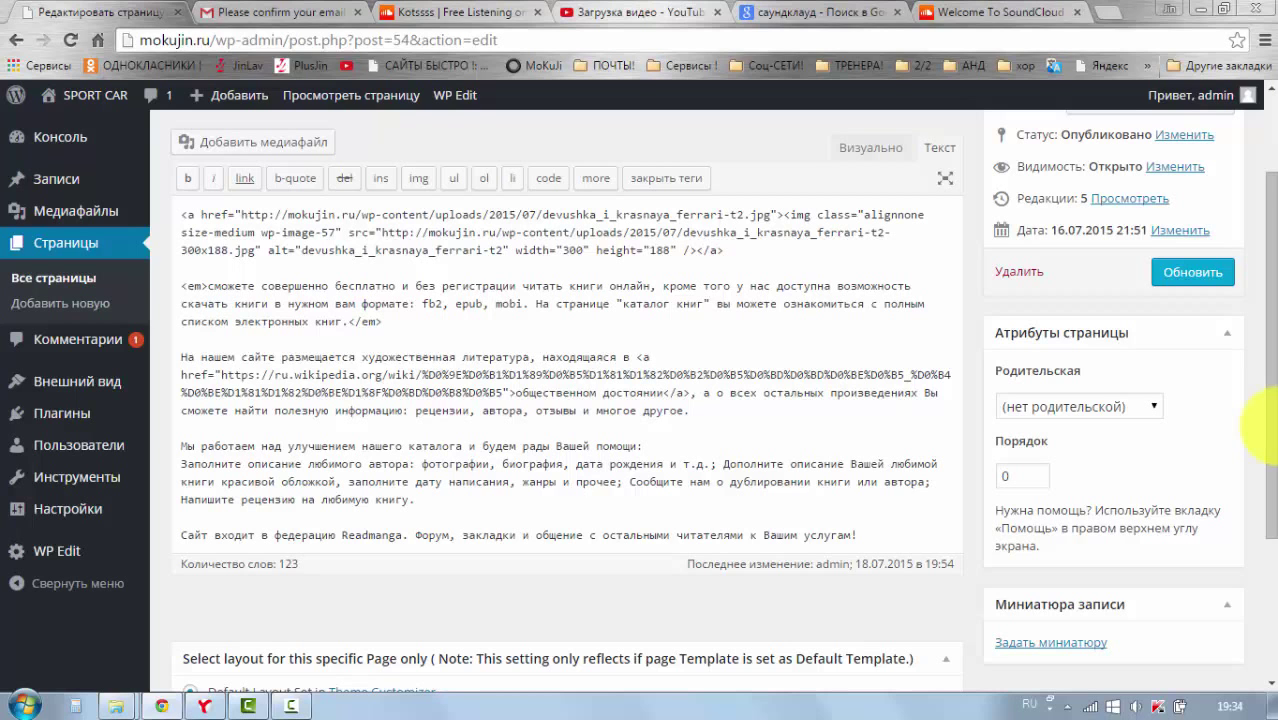
{"action": "left_click", "coordinate": [870, 148]}
{"action": "scroll", "coordinate": [870, 148], "scroll_direction": "down", "scroll_amount": 1}
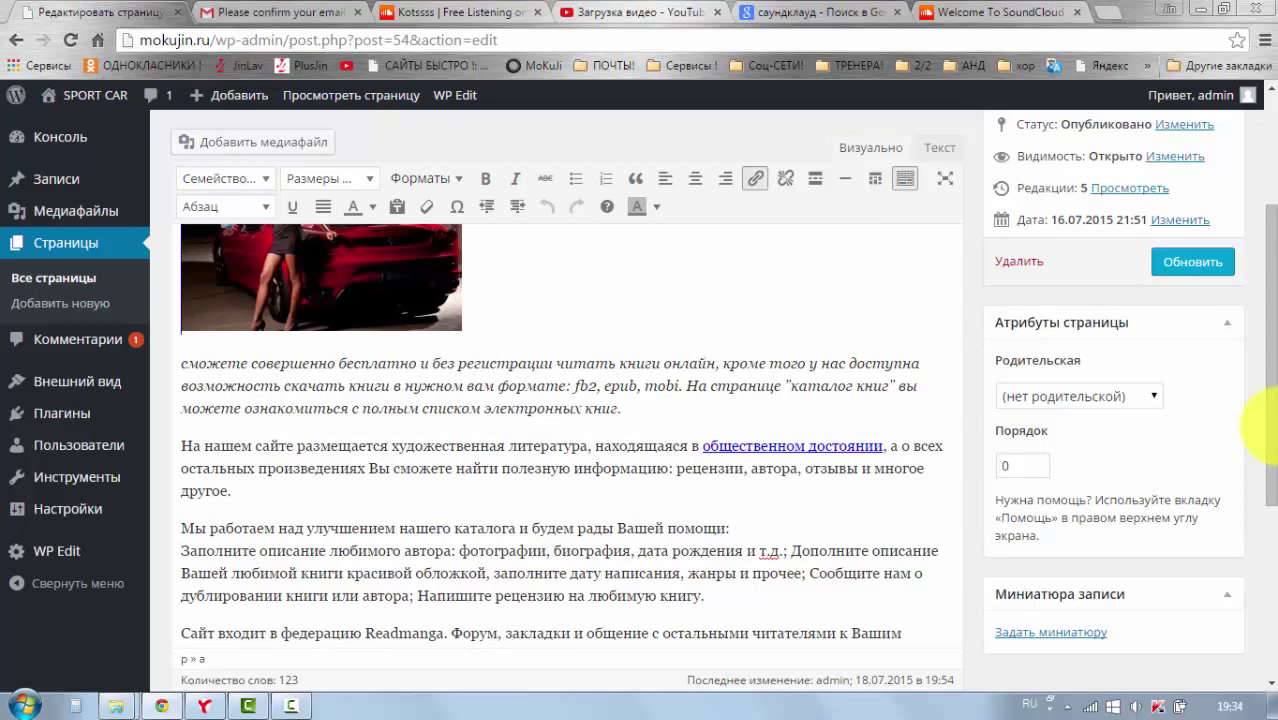
Step: Try pasting the iframe embed code after the paragraph ending "многое другое." in the Visual view, copy it again and remove it
{"action": "scroll", "coordinate": [1262, 425], "scroll_direction": "down", "scroll_amount": 2}
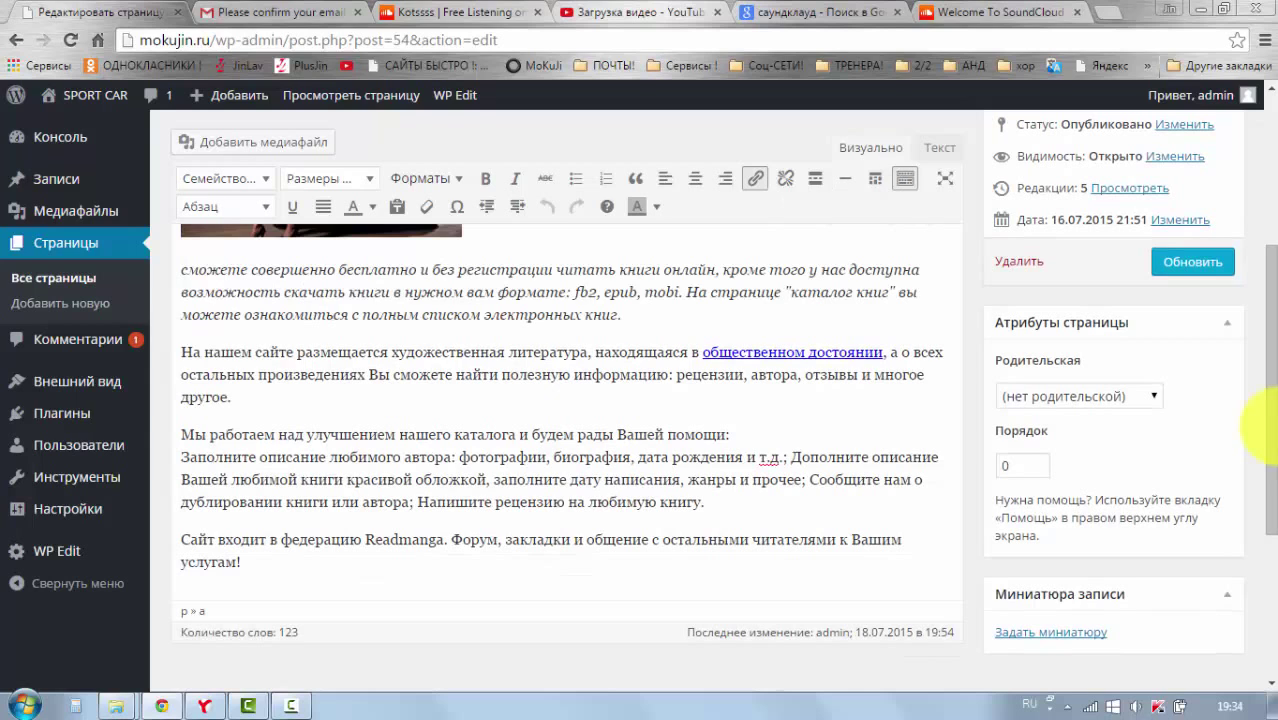
{"action": "left_click", "coordinate": [353, 402]}
{"action": "right_click", "coordinate": [353, 404]}
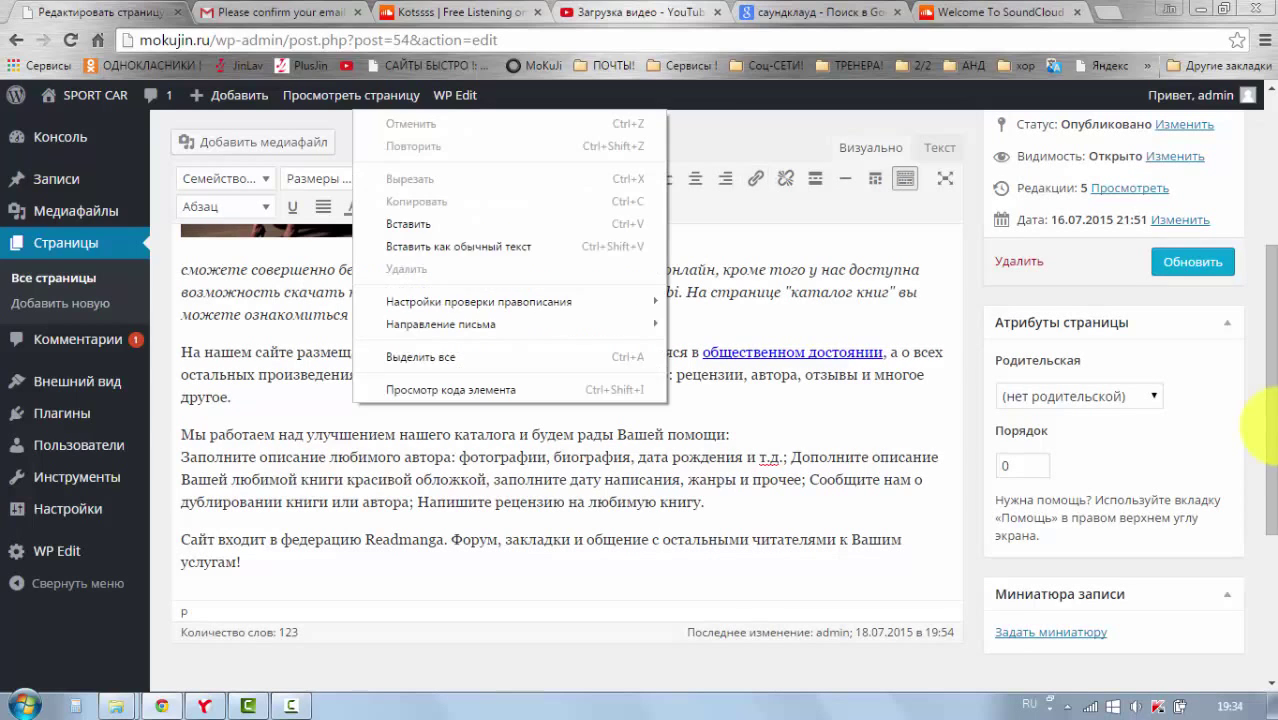
{"action": "left_click", "coordinate": [410, 223]}
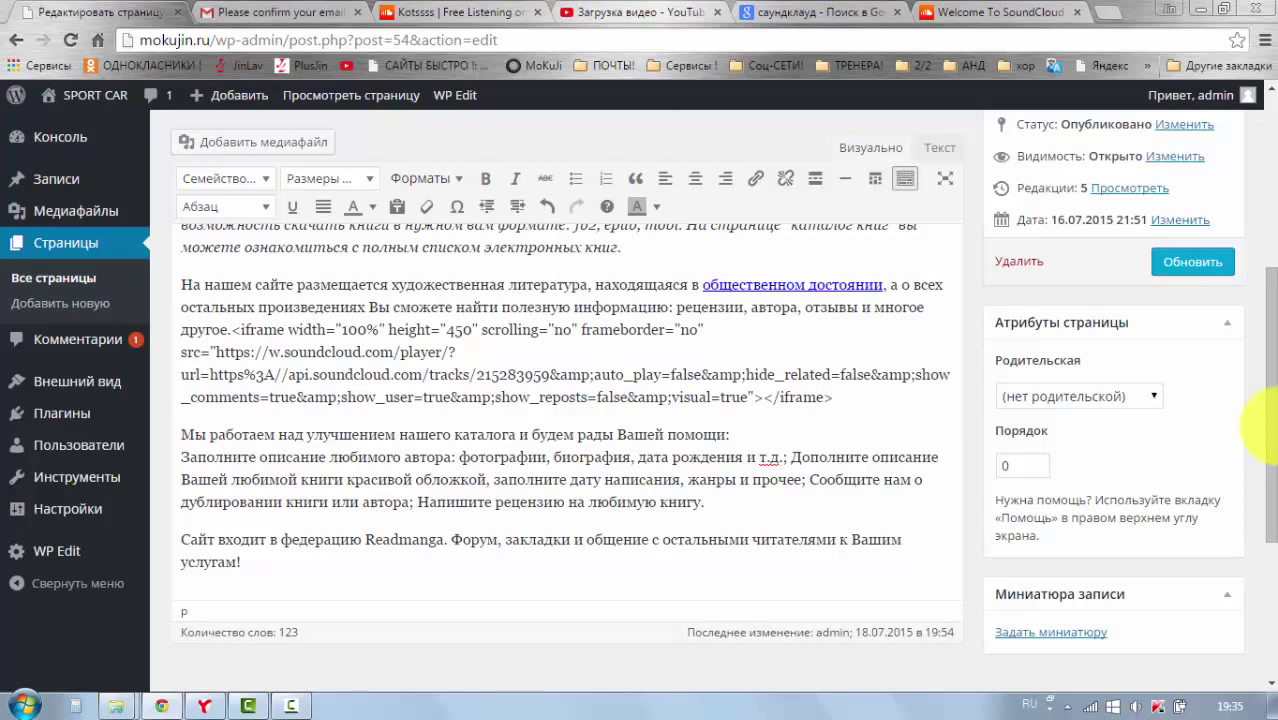
{"action": "left_click_drag", "start_coordinate": [834, 398], "coordinate": [240, 331]}
{"action": "key", "text": "shift+Left"}
{"action": "key", "text": "ctrl+c"}
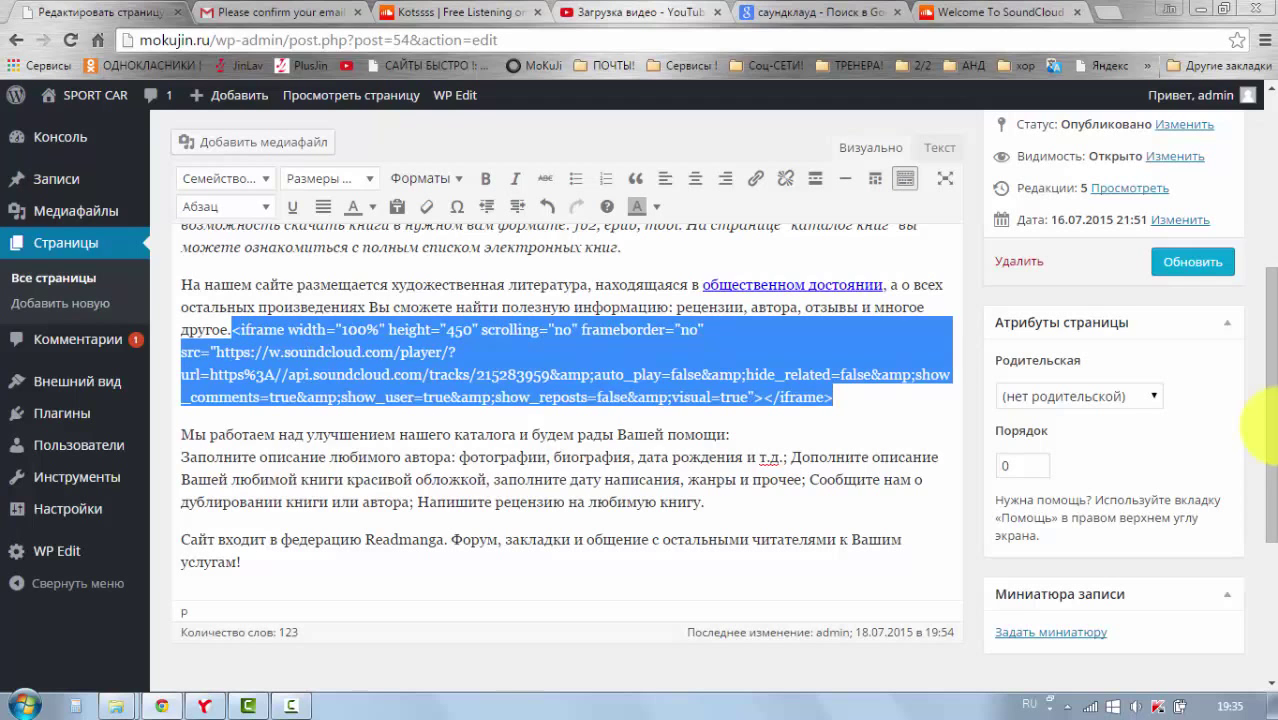
{"action": "key", "text": "Delete"}
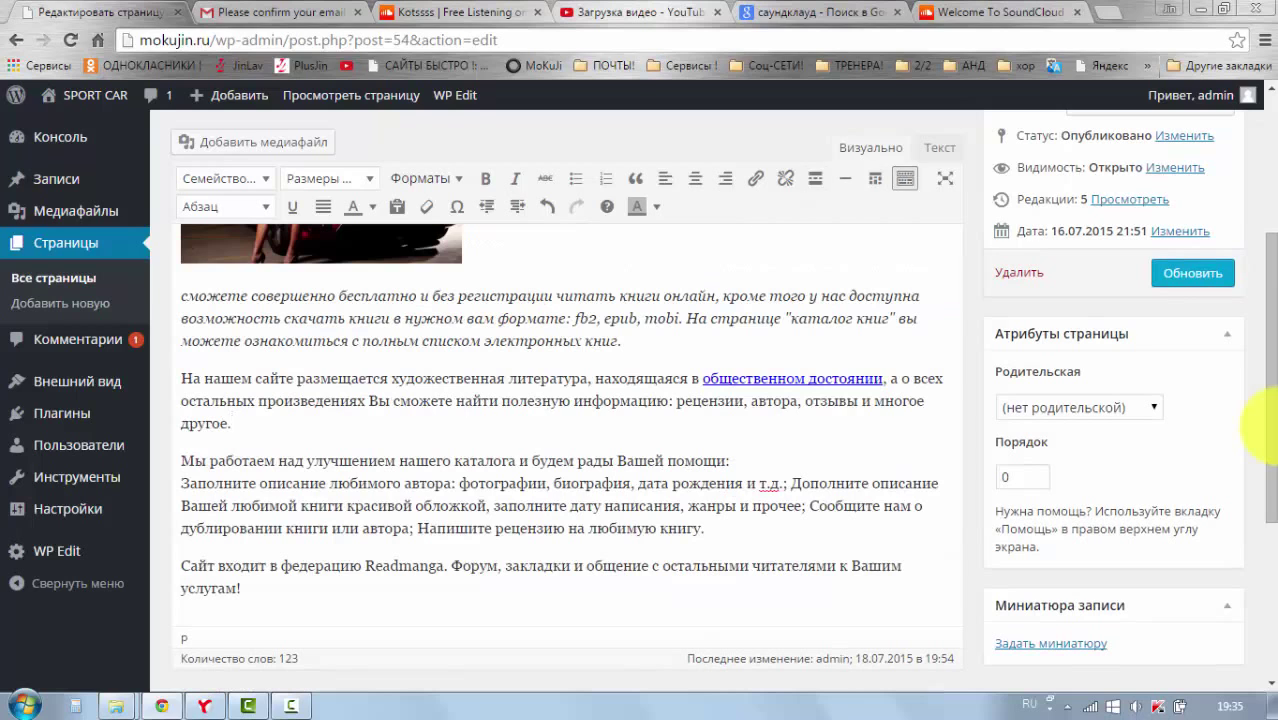
Step: Paste the iframe embed code in the Text view on a new line after the paragraph ending "многое другое."
{"action": "left_click", "coordinate": [940, 148]}
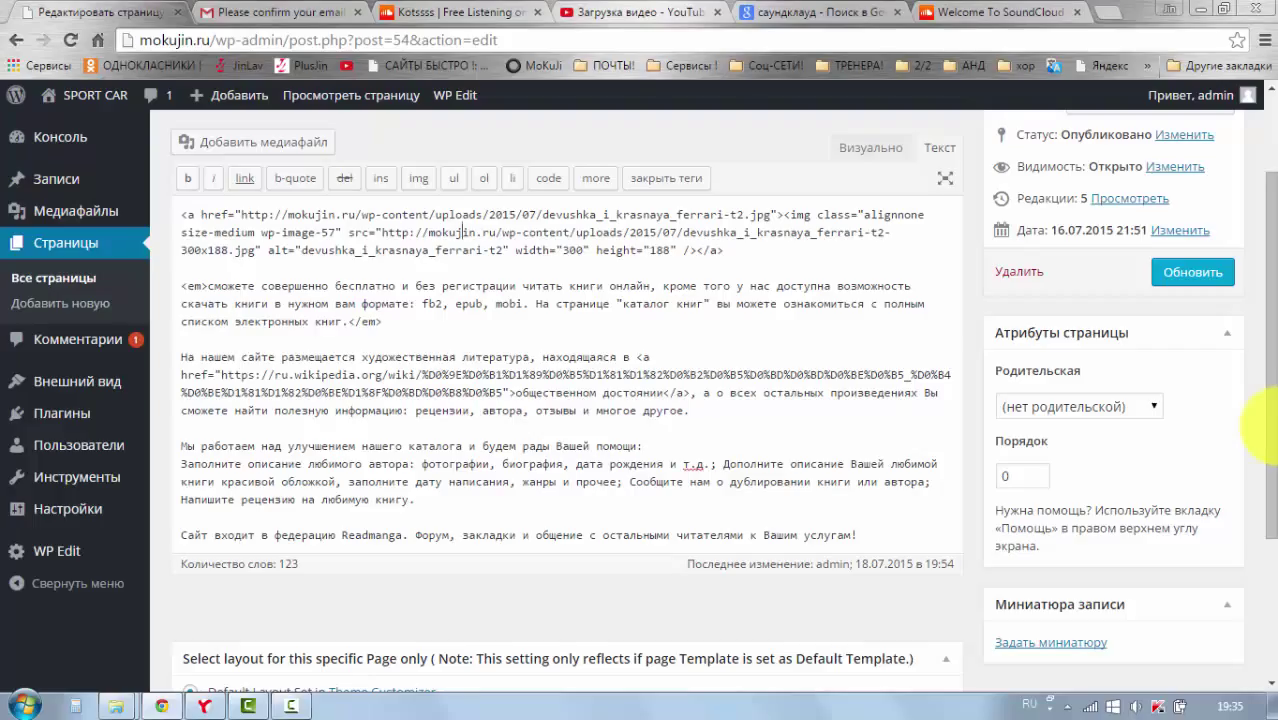
{"action": "left_click", "coordinate": [870, 148]}
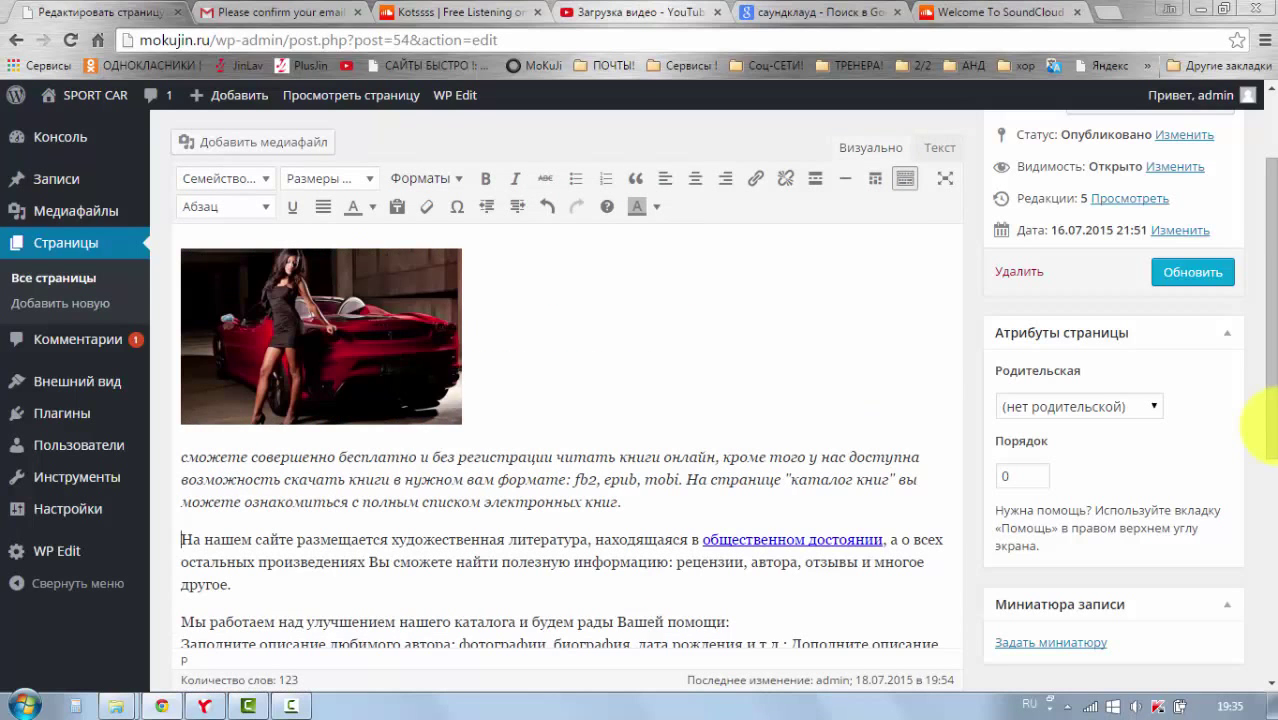
{"action": "scroll", "coordinate": [567, 436], "scroll_direction": "down", "scroll_amount": 1}
{"action": "scroll", "coordinate": [1276, 427], "scroll_direction": "down", "scroll_amount": 1}
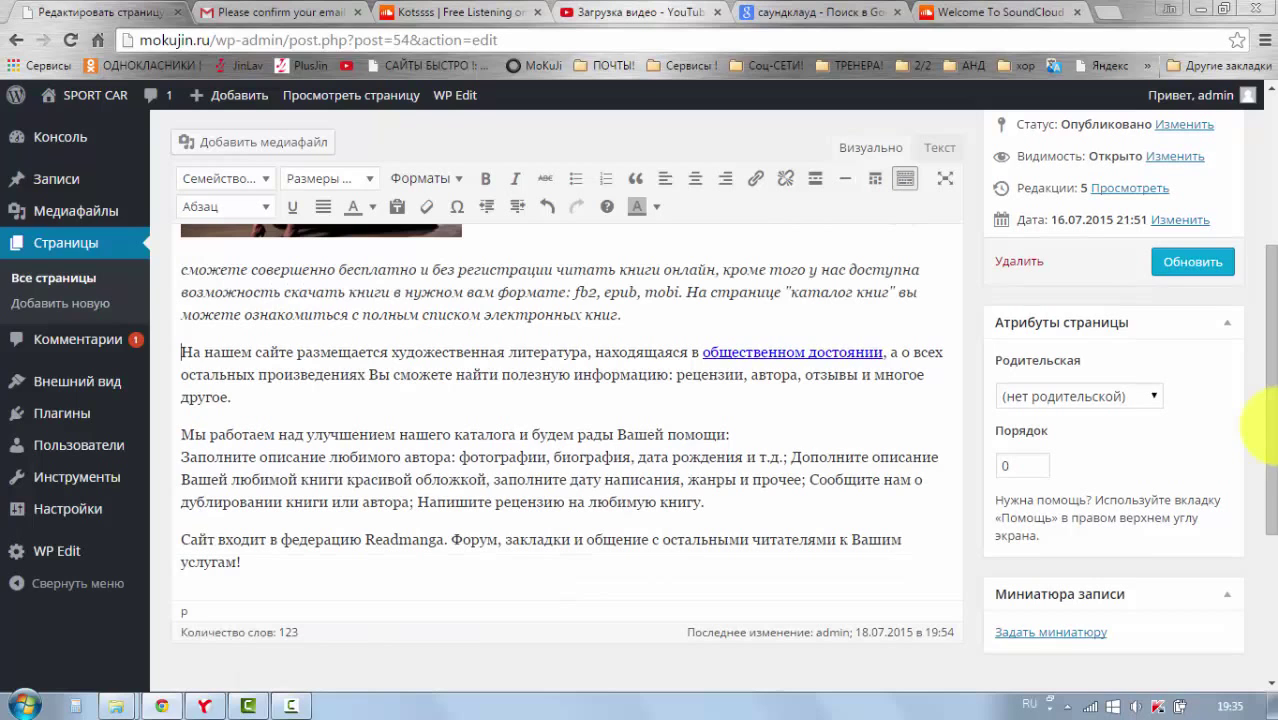
{"action": "key", "text": "Down"}
{"action": "key", "text": "Down"}
{"action": "key", "text": "End"}
{"action": "left_click", "coordinate": [940, 148]}
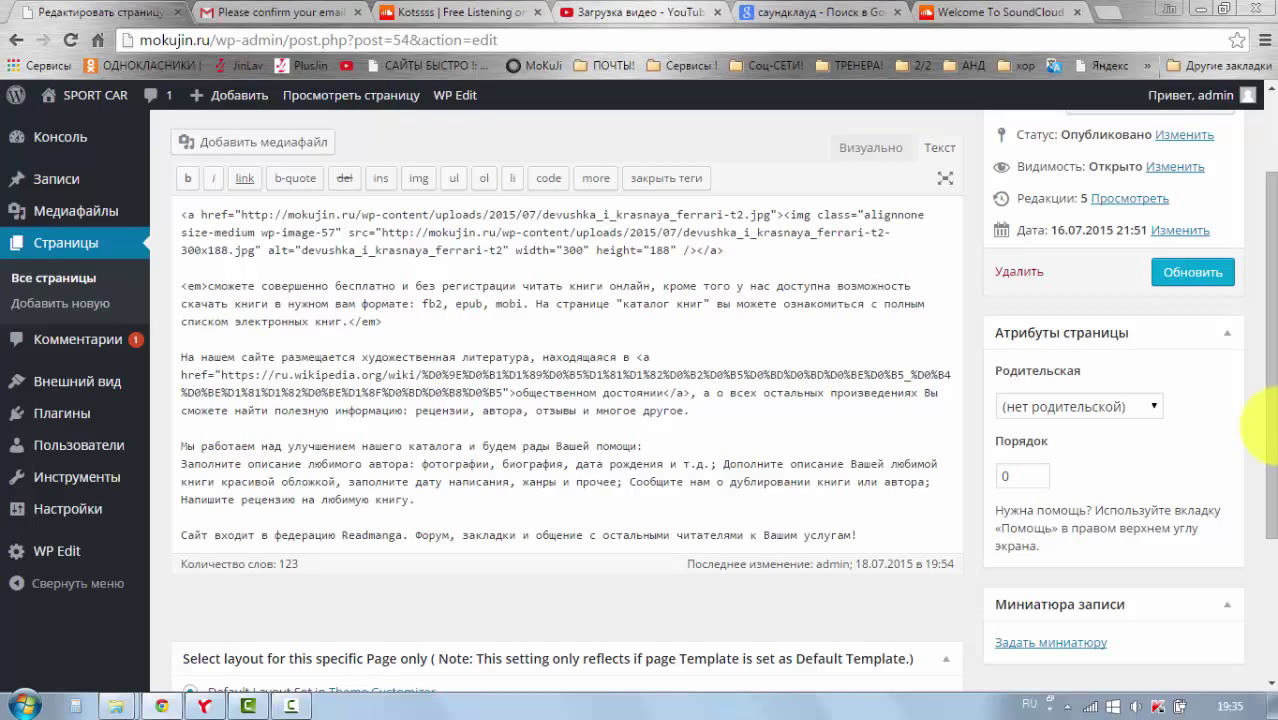
{"action": "key", "text": "Return"}
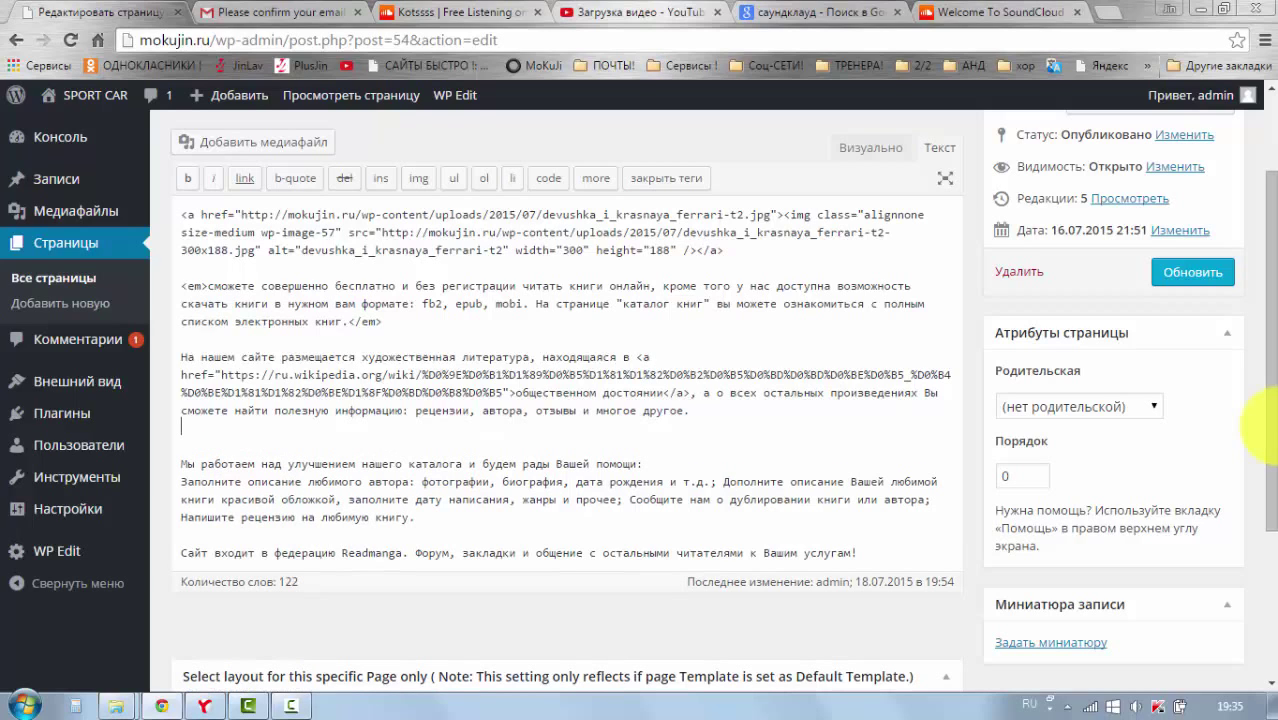
{"action": "right_click", "coordinate": [184, 428]}
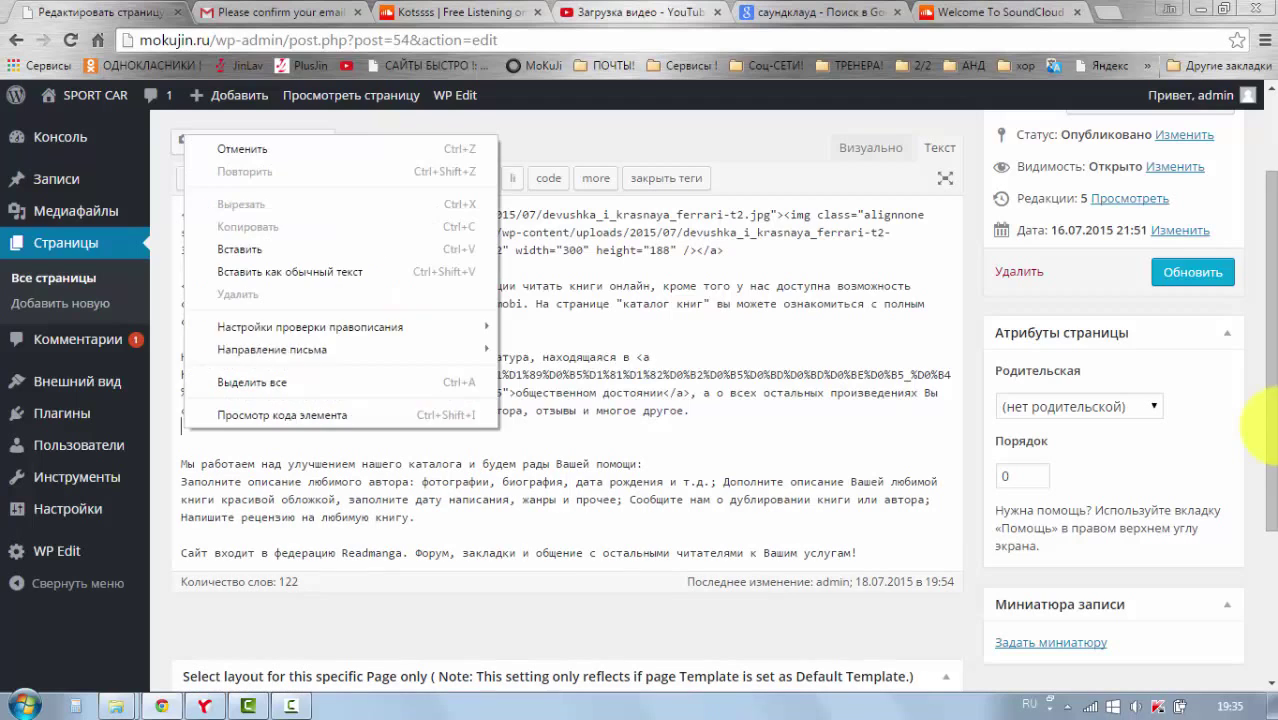
{"action": "left_click", "coordinate": [240, 249]}
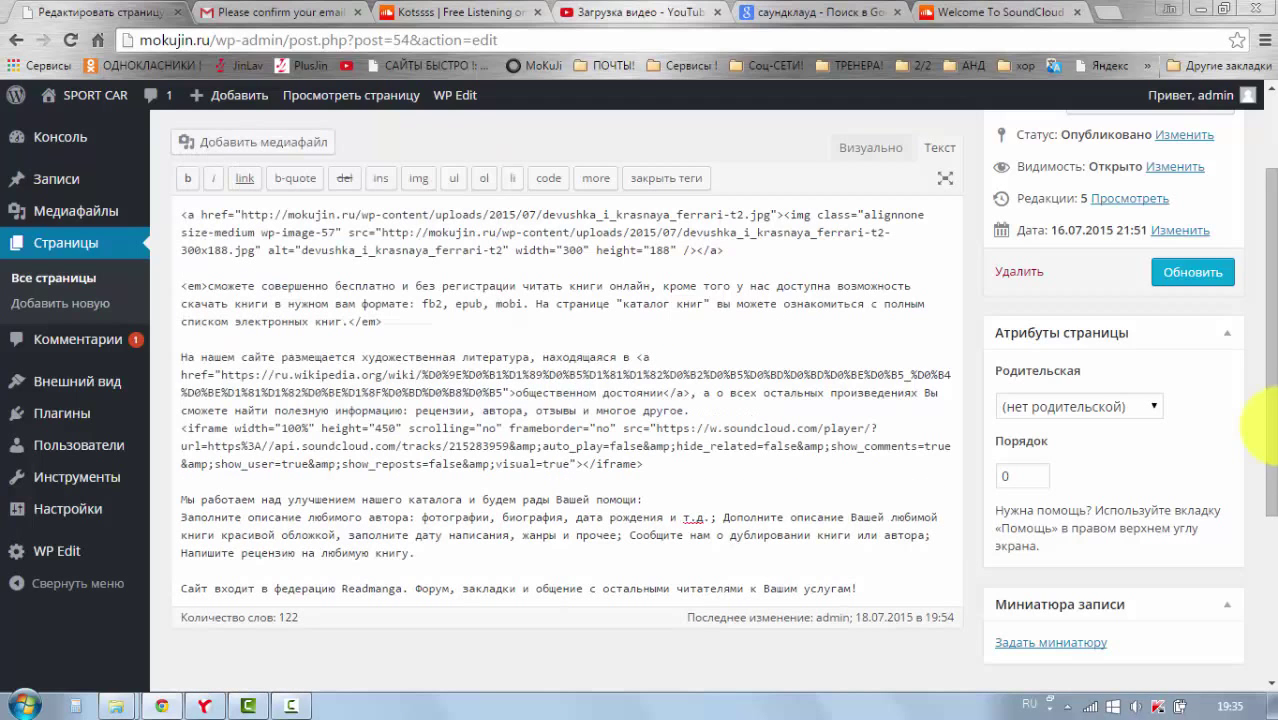
Step: Update the Lamborghin page and view the embedded SoundCloud player on the live page
{"action": "left_click", "coordinate": [1193, 272]}
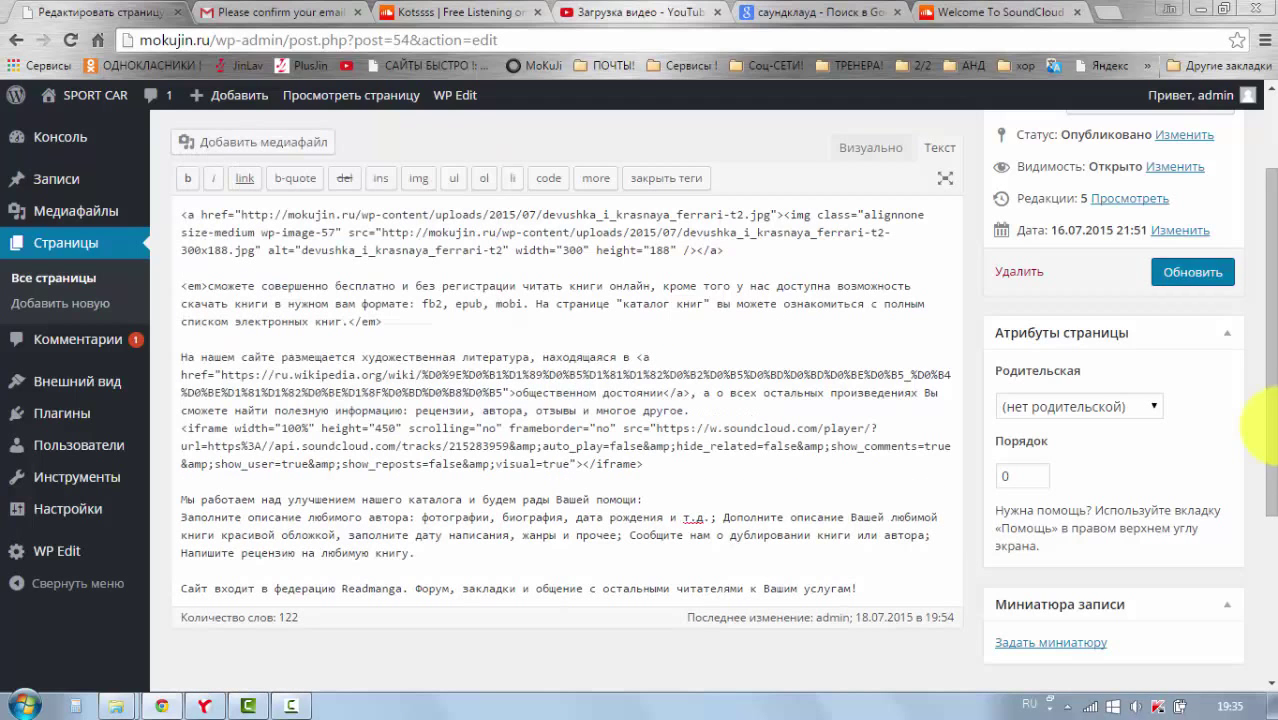
{"action": "key", "text": "Return"}
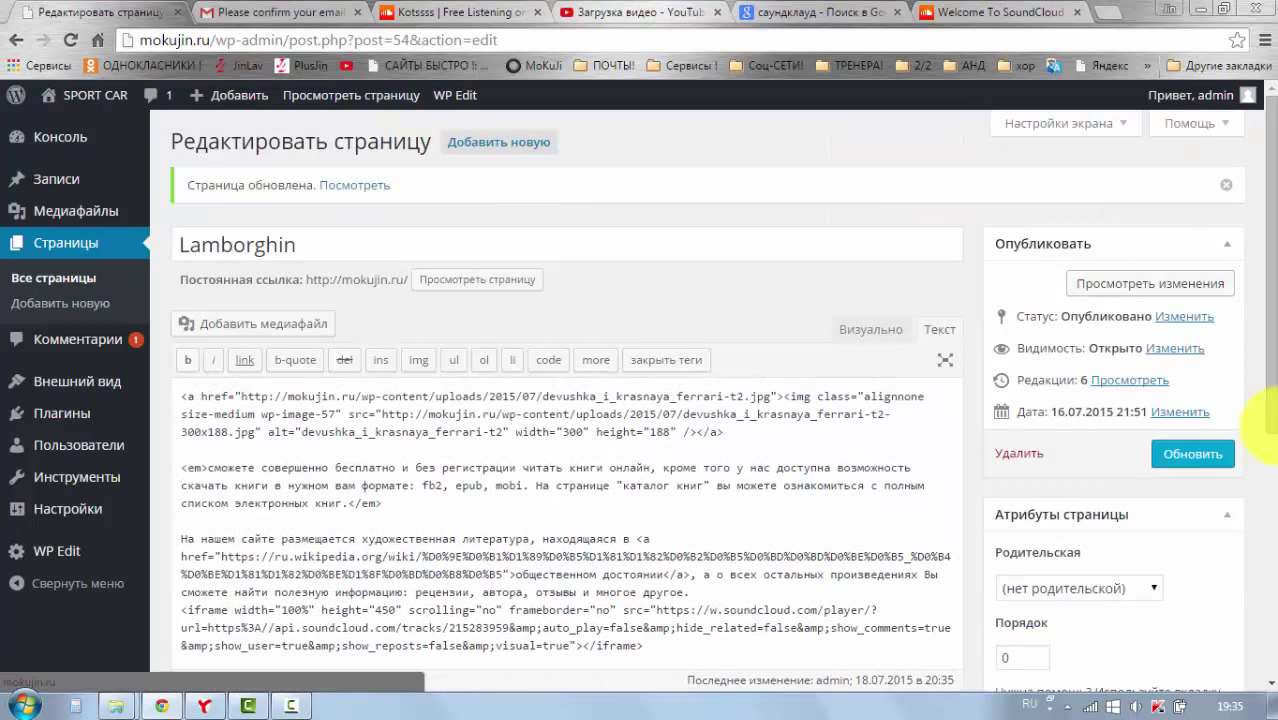
{"action": "left_click", "coordinate": [351, 95]}
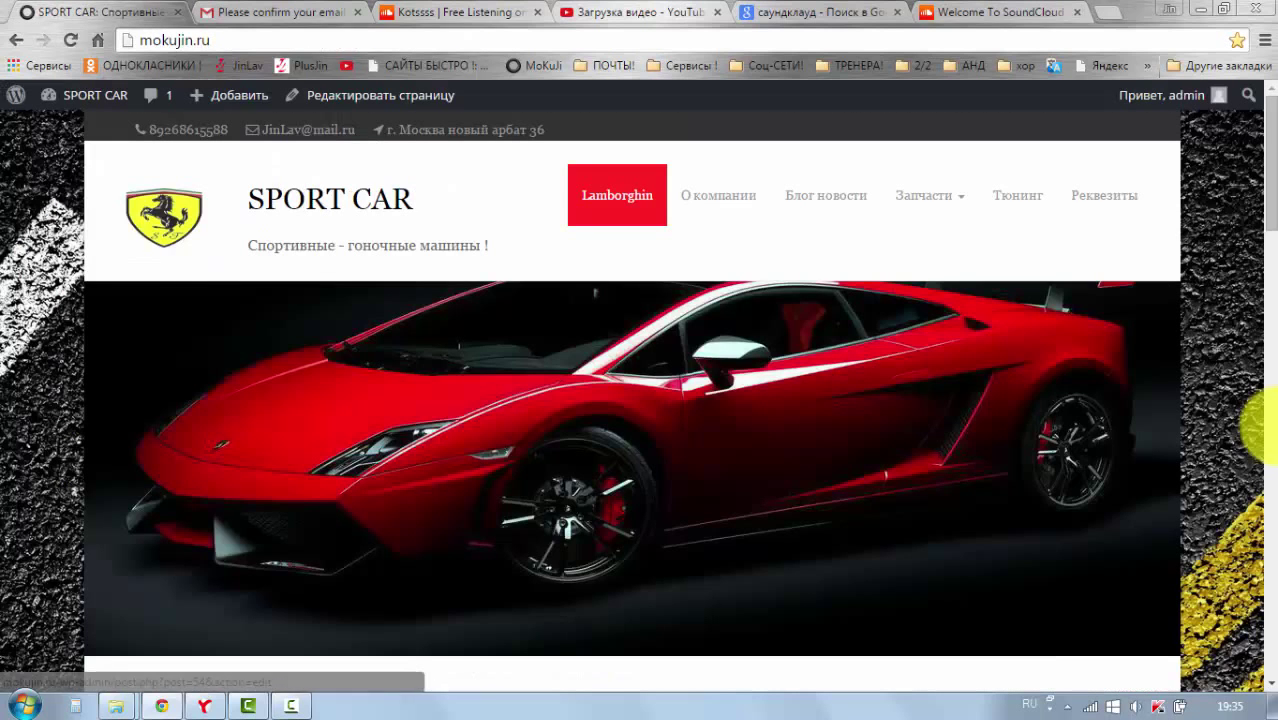
{"action": "scroll", "coordinate": [1276, 426], "scroll_direction": "down", "scroll_amount": 3}
{"action": "scroll", "coordinate": [1262, 425], "scroll_direction": "down", "scroll_amount": 3}
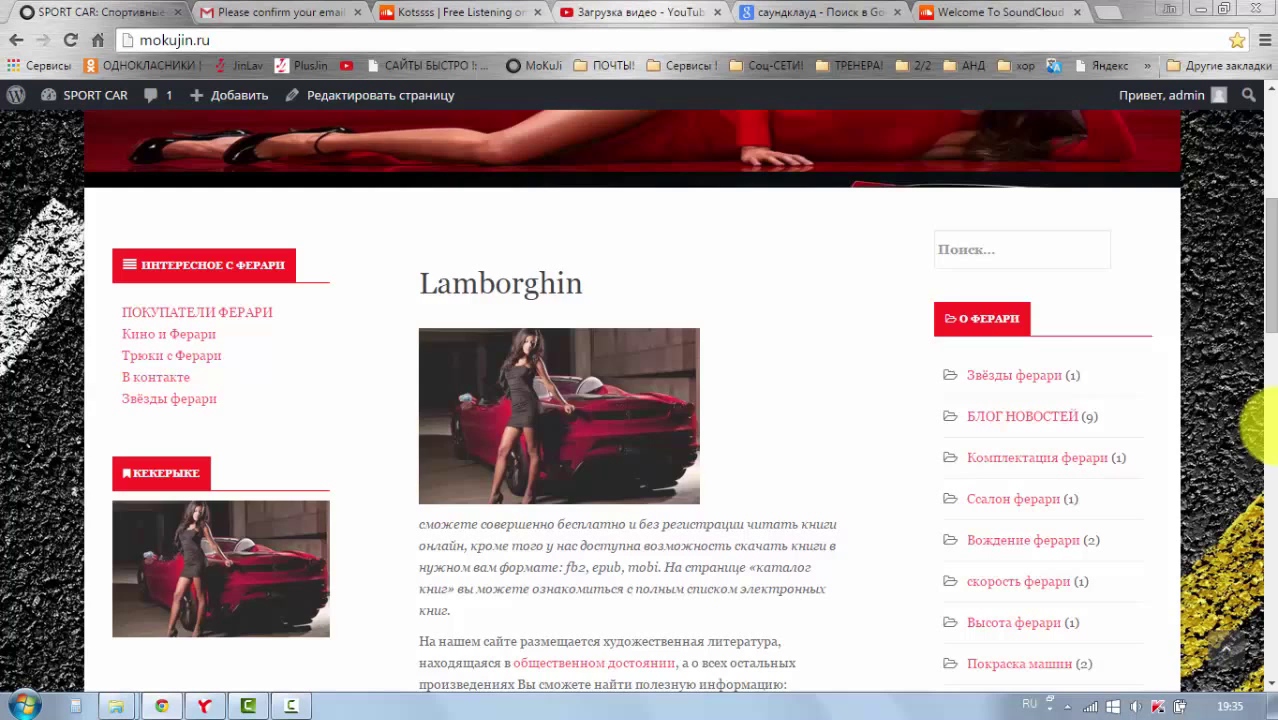
{"action": "scroll", "coordinate": [1262, 425], "scroll_direction": "down", "scroll_amount": 5}
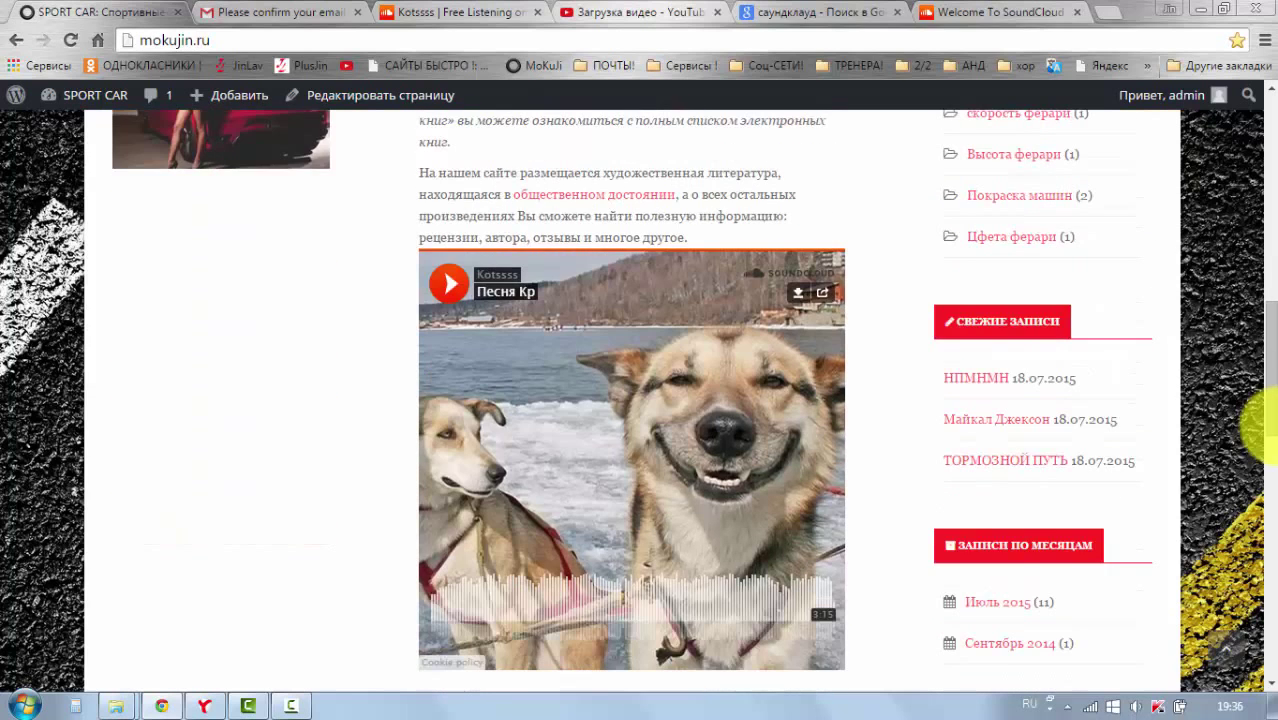
{"action": "scroll", "coordinate": [1262, 425], "scroll_direction": "down", "scroll_amount": 1}
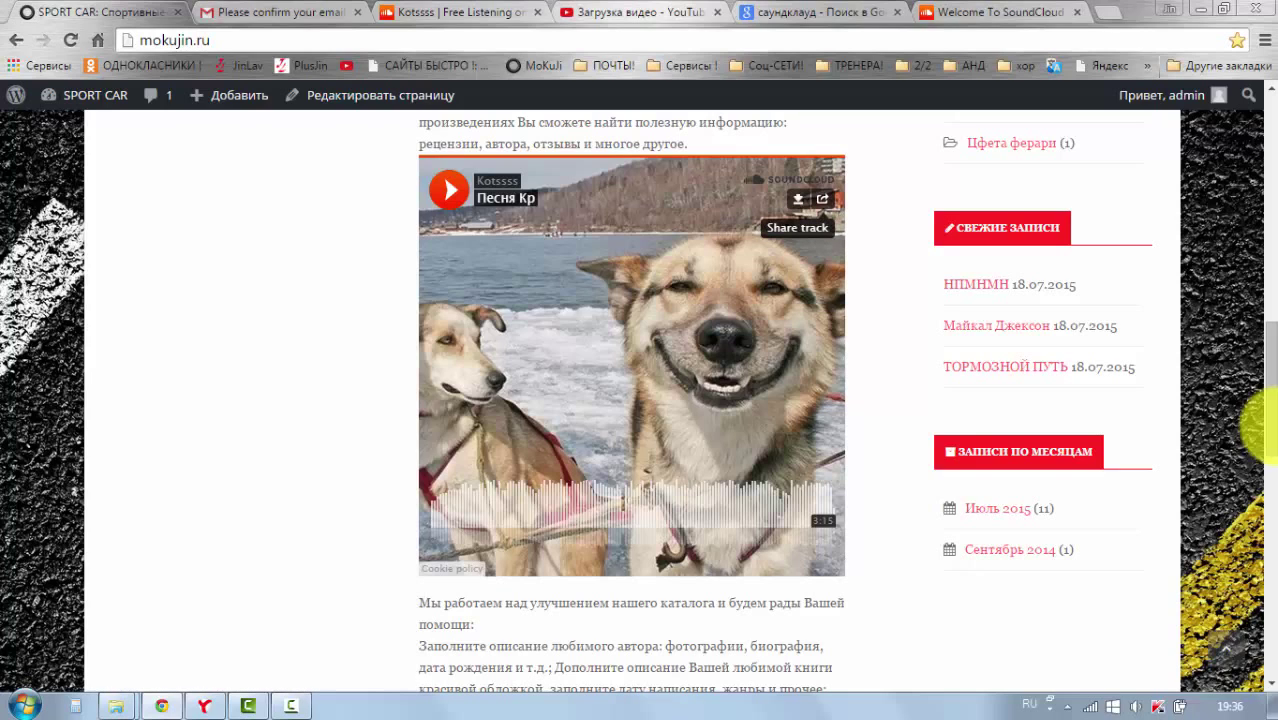
Step: Test the embedded player's sharing options, playback and seeking along the waveform, and pause the track
{"action": "left_click", "coordinate": [822, 198]}
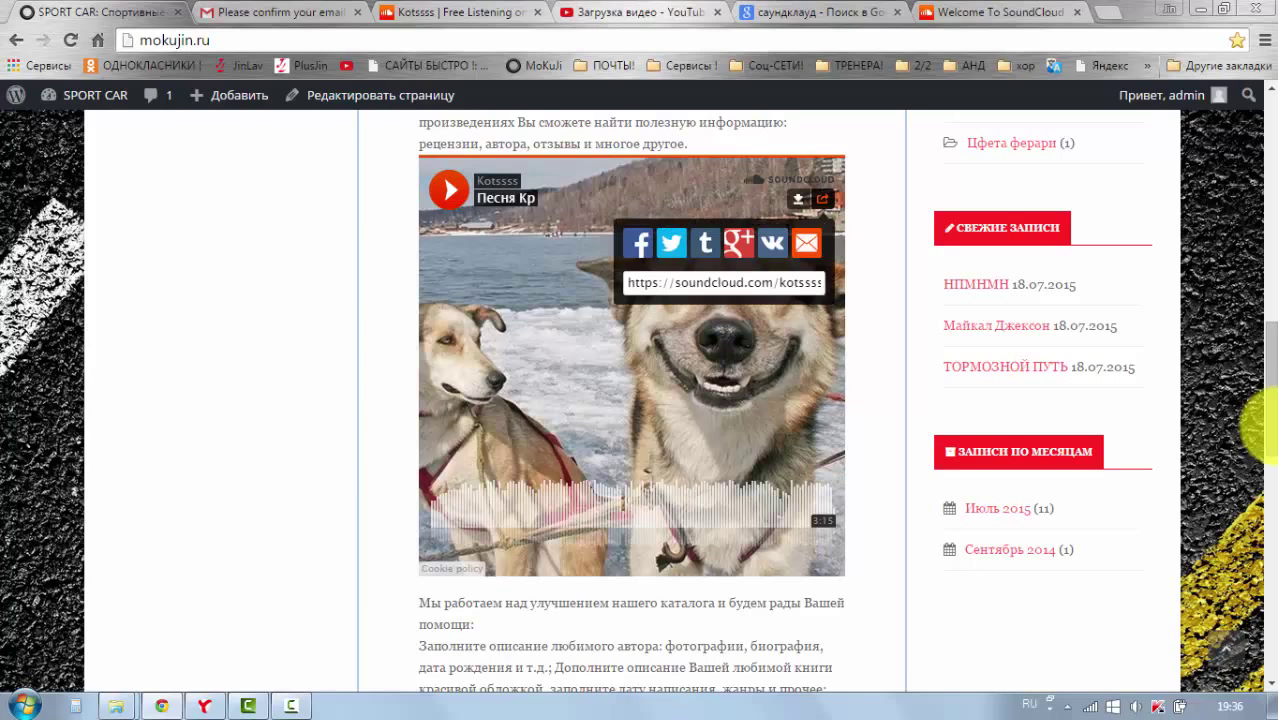
{"action": "left_click", "coordinate": [449, 190]}
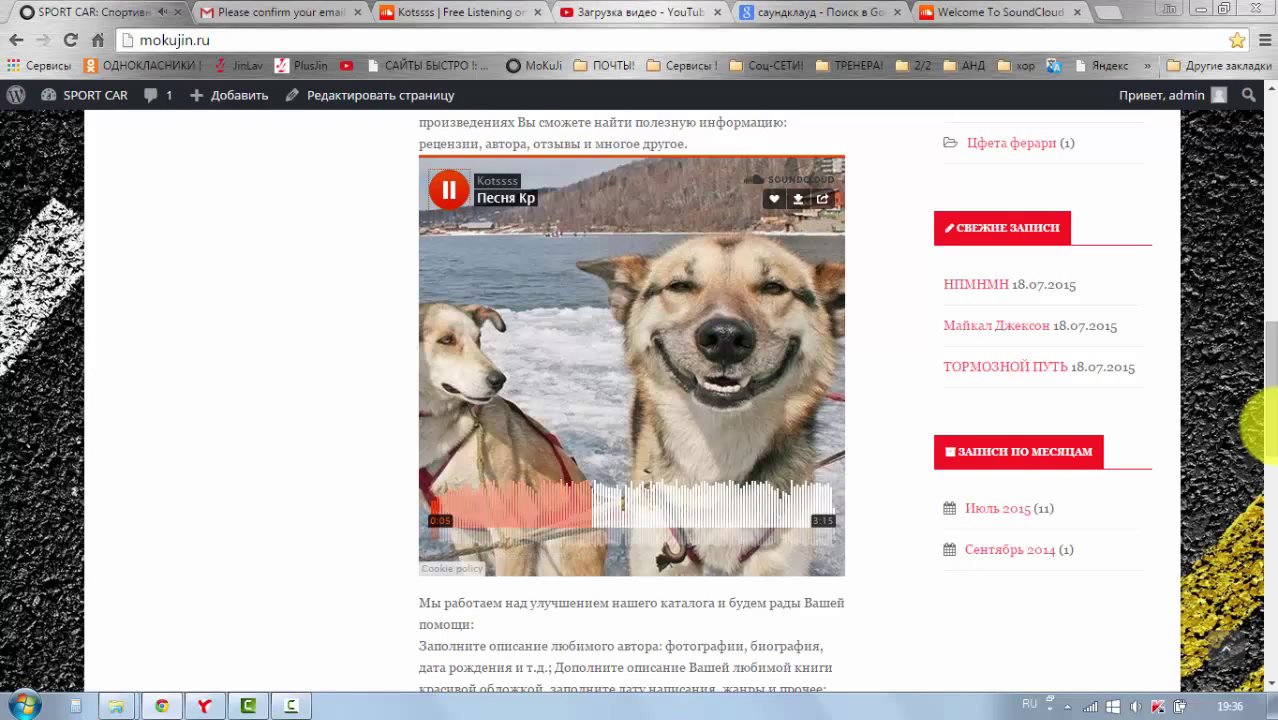
{"action": "left_click", "coordinate": [568, 503]}
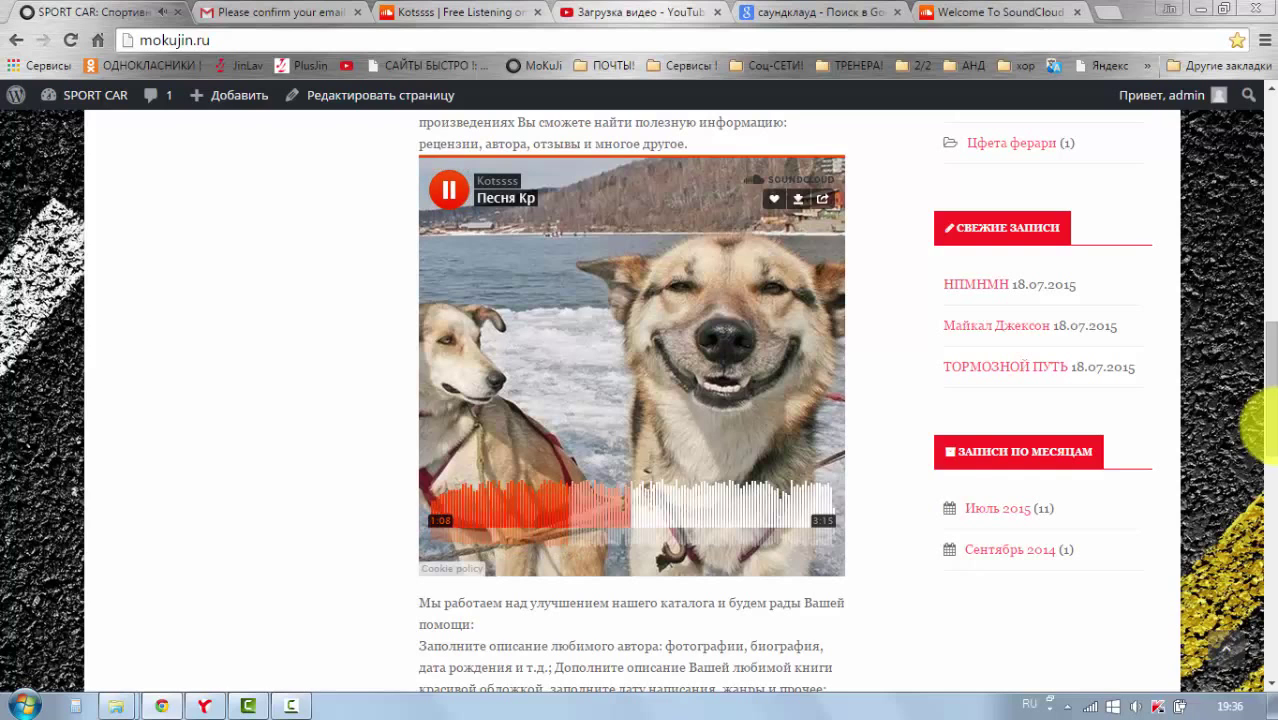
{"action": "left_click", "coordinate": [637, 505]}
{"action": "left_click", "coordinate": [449, 190]}
{"action": "left_click", "coordinate": [436, 491]}
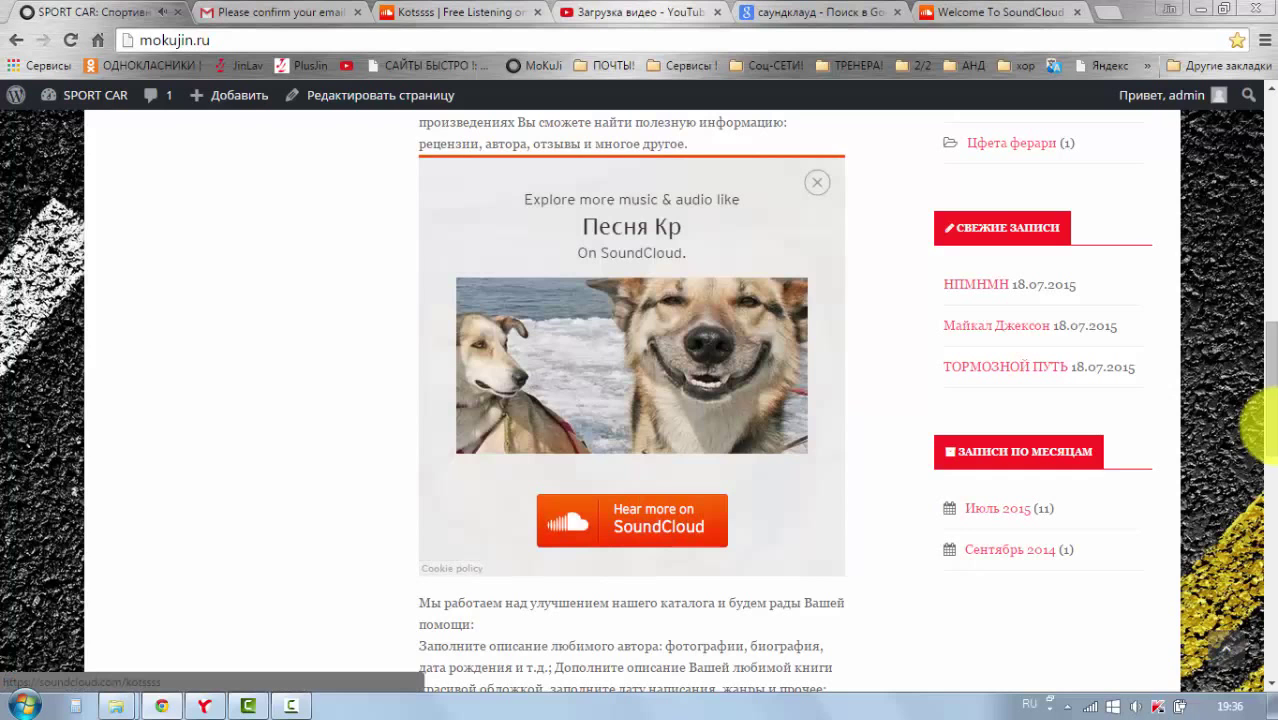
Step: Open the БЛОГ НОВОСТЕЙ category on the site and go to its post "цвет машины"
{"action": "scroll", "coordinate": [1275, 427], "scroll_direction": "up", "scroll_amount": 1}
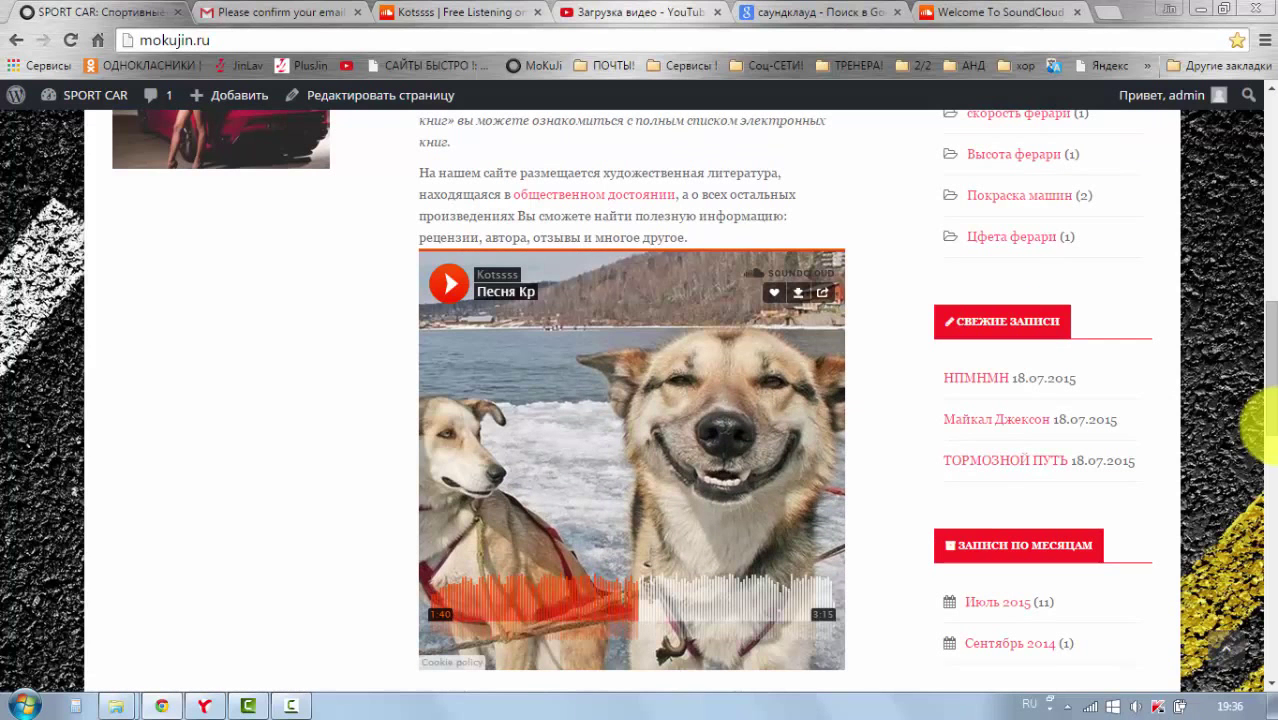
{"action": "scroll", "coordinate": [1268, 425], "scroll_direction": "up", "scroll_amount": 15}
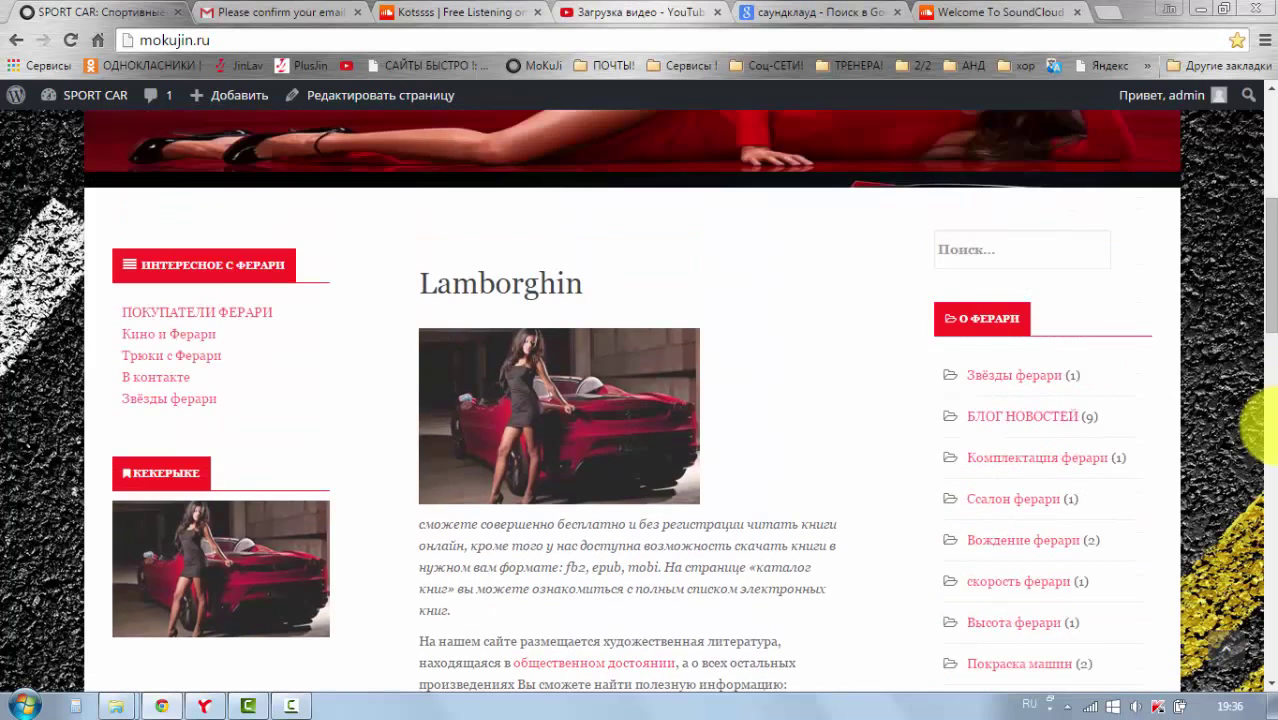
{"action": "scroll", "coordinate": [1262, 425], "scroll_direction": "down", "scroll_amount": 5}
{"action": "scroll", "coordinate": [1262, 425], "scroll_direction": "down", "scroll_amount": 2}
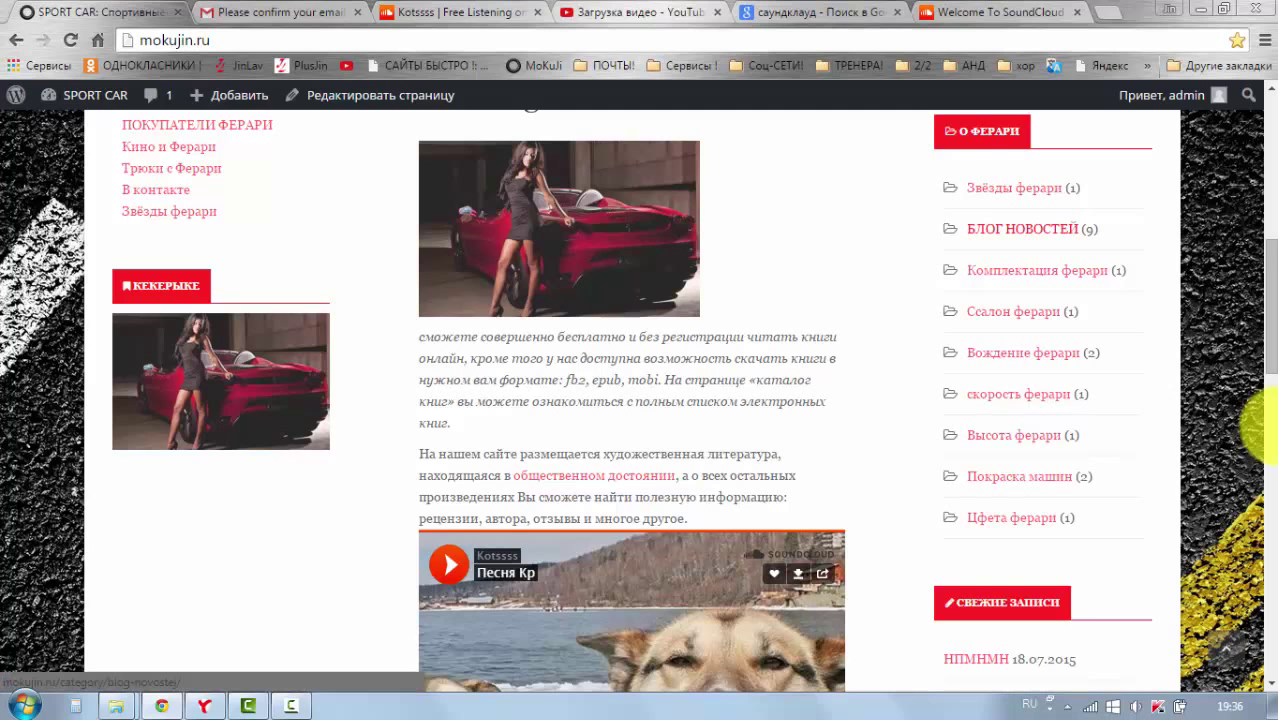
{"action": "left_click", "coordinate": [1022, 228]}
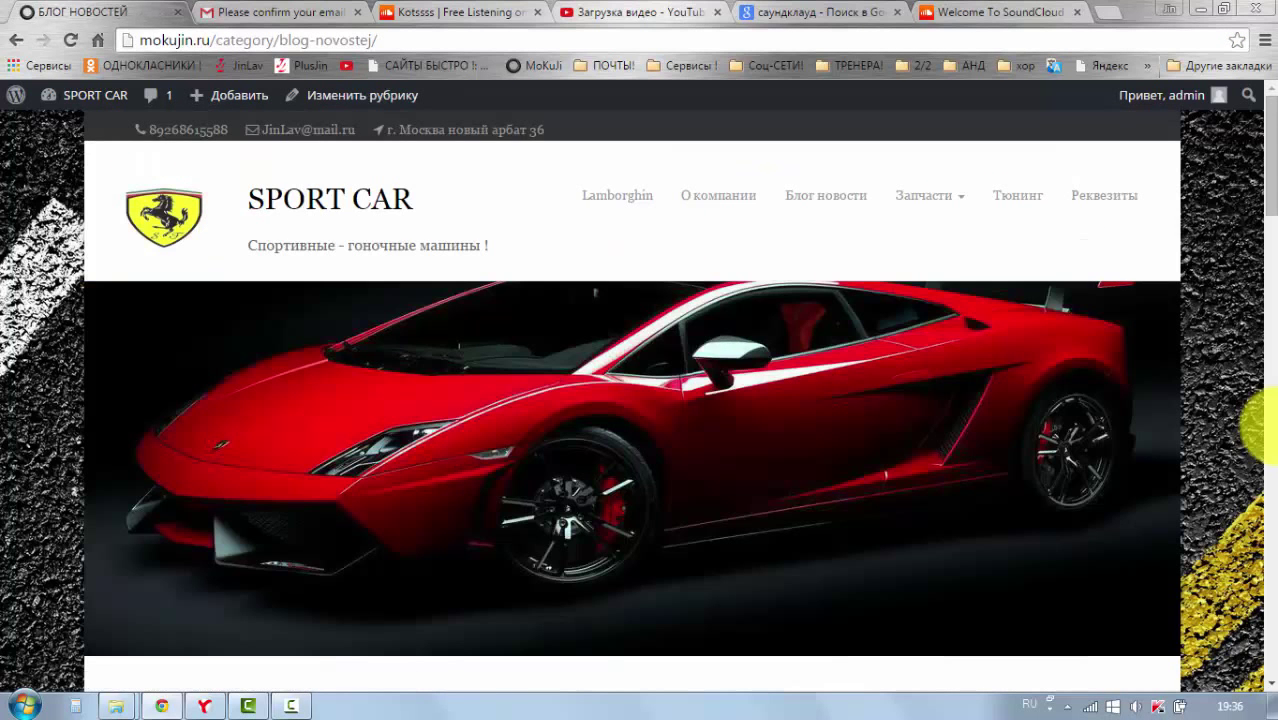
{"action": "scroll", "coordinate": [631, 400], "scroll_direction": "down", "scroll_amount": 7}
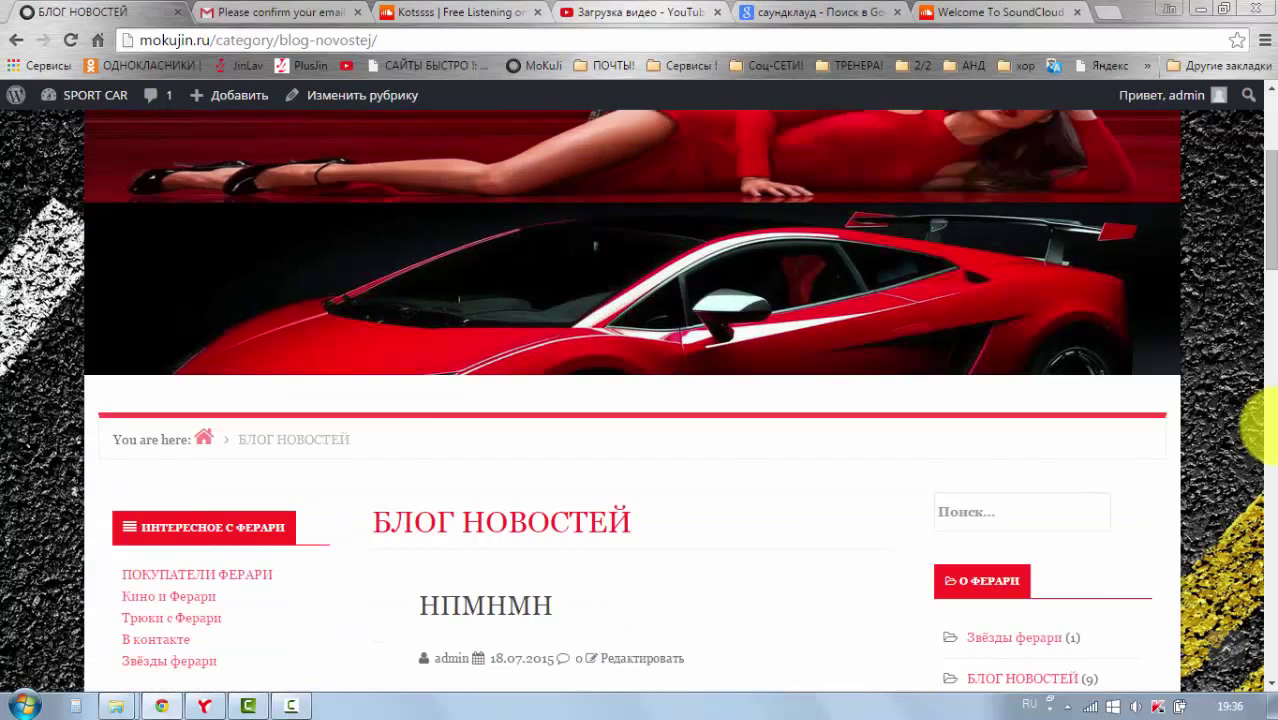
{"action": "scroll", "coordinate": [631, 400], "scroll_direction": "down", "scroll_amount": 10}
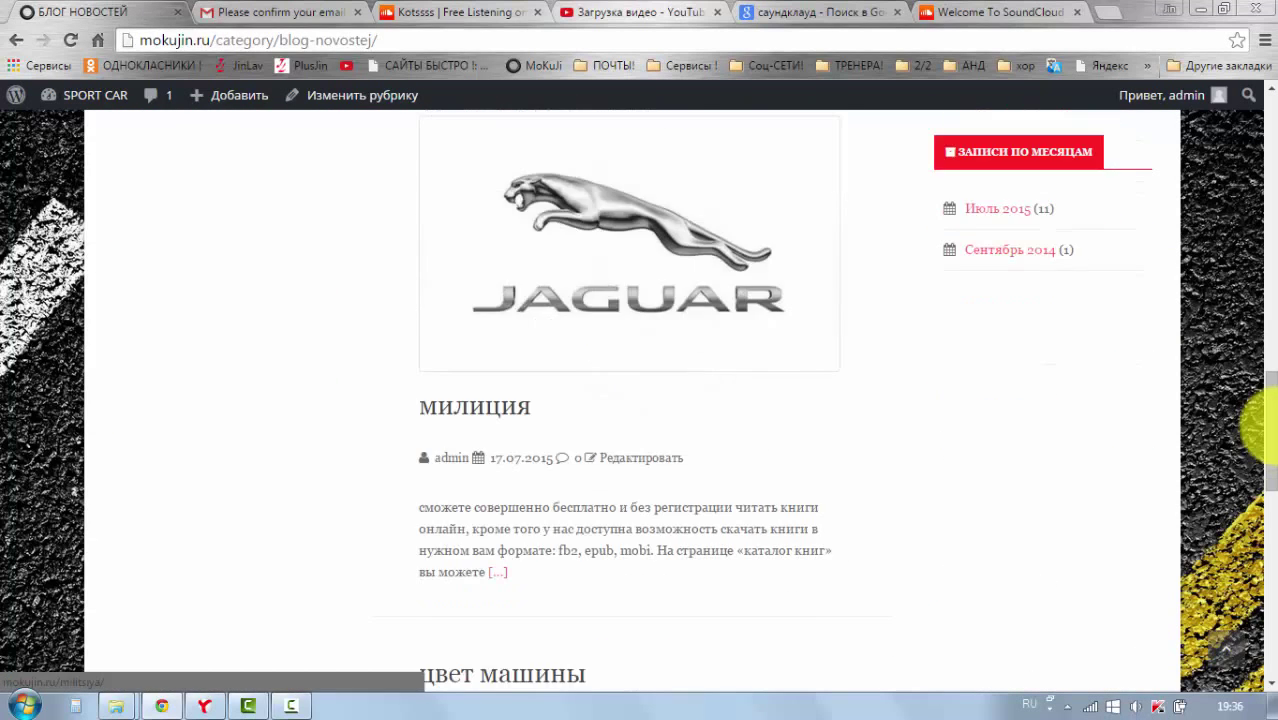
{"action": "scroll", "coordinate": [631, 400], "scroll_direction": "down", "scroll_amount": 1}
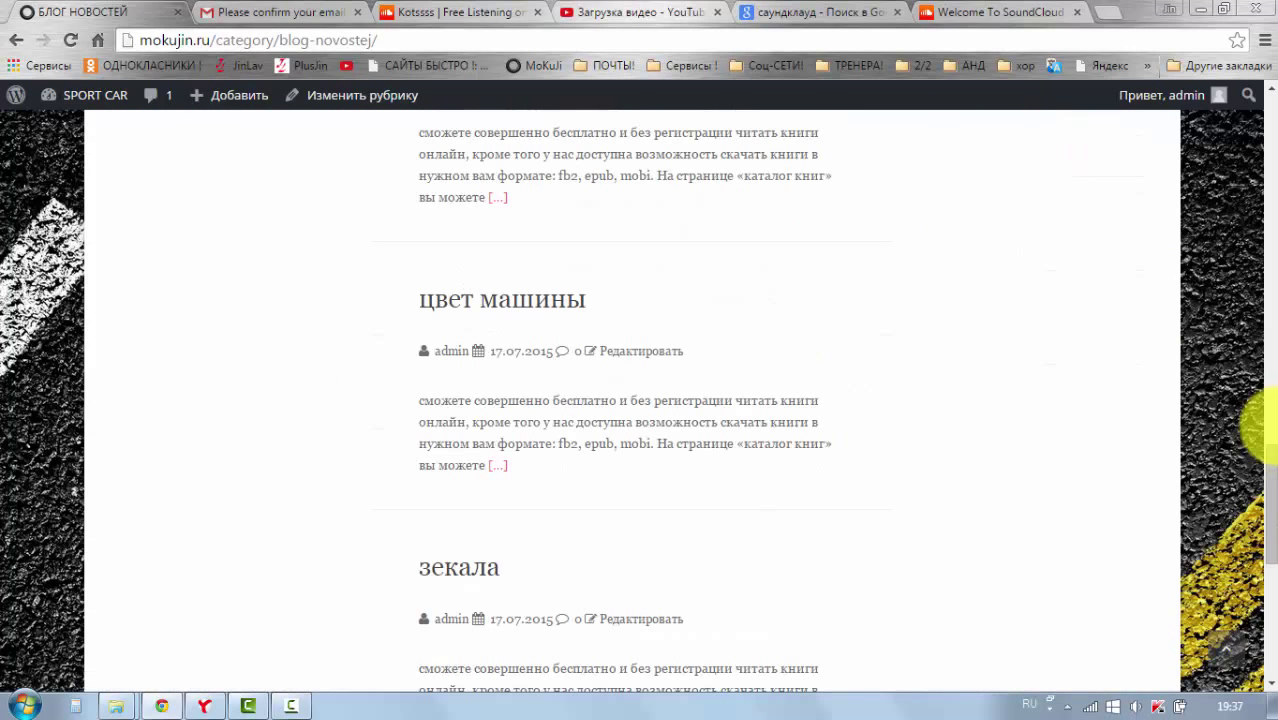
{"action": "left_click", "coordinate": [500, 299]}
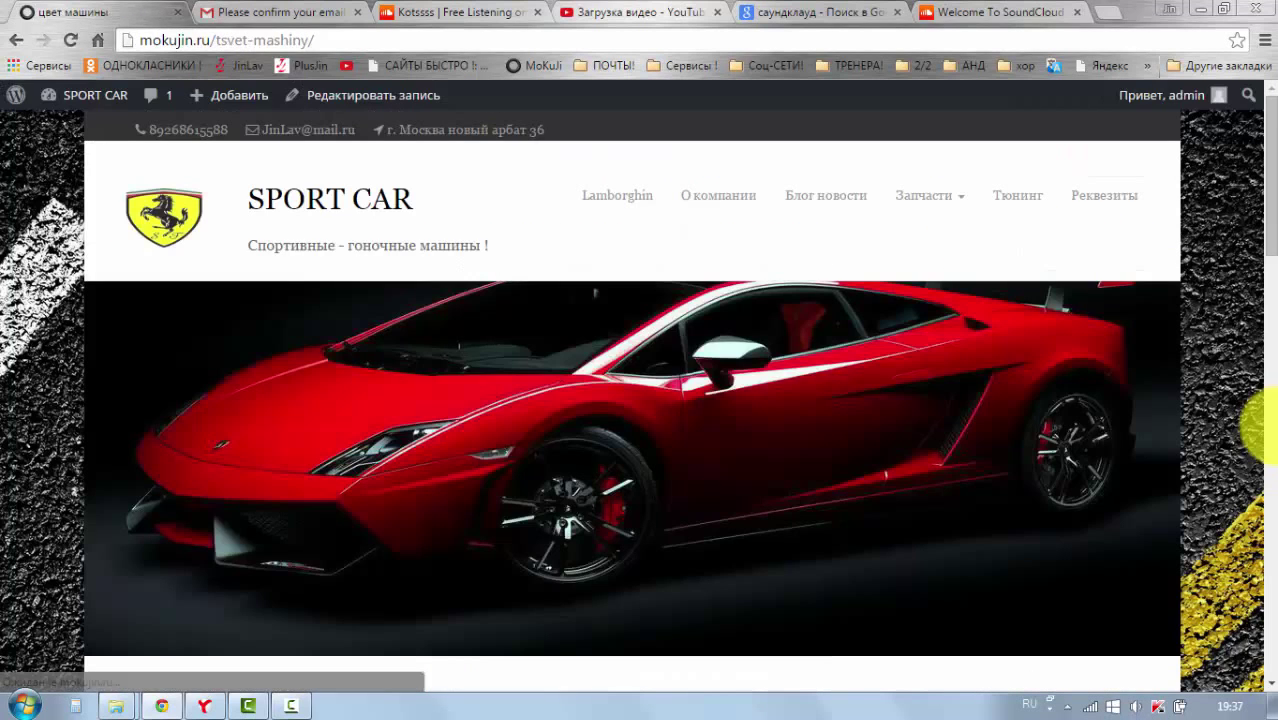
Step: Look over the "цвет машины" post and open it for editing in WordPress
{"action": "scroll", "coordinate": [631, 400], "scroll_direction": "down", "scroll_amount": 6}
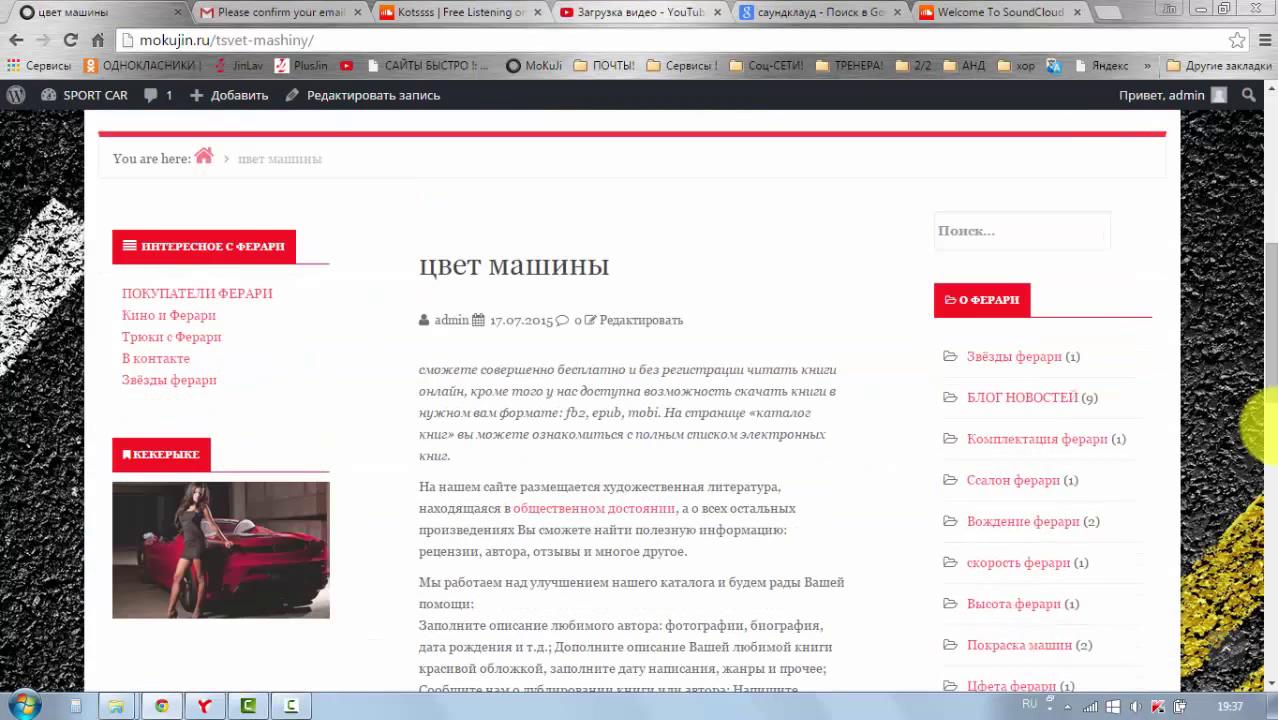
{"action": "scroll", "coordinate": [631, 400], "scroll_direction": "down", "scroll_amount": 1}
{"action": "scroll", "coordinate": [631, 400], "scroll_direction": "up", "scroll_amount": 1}
{"action": "left_click", "coordinate": [373, 95]}
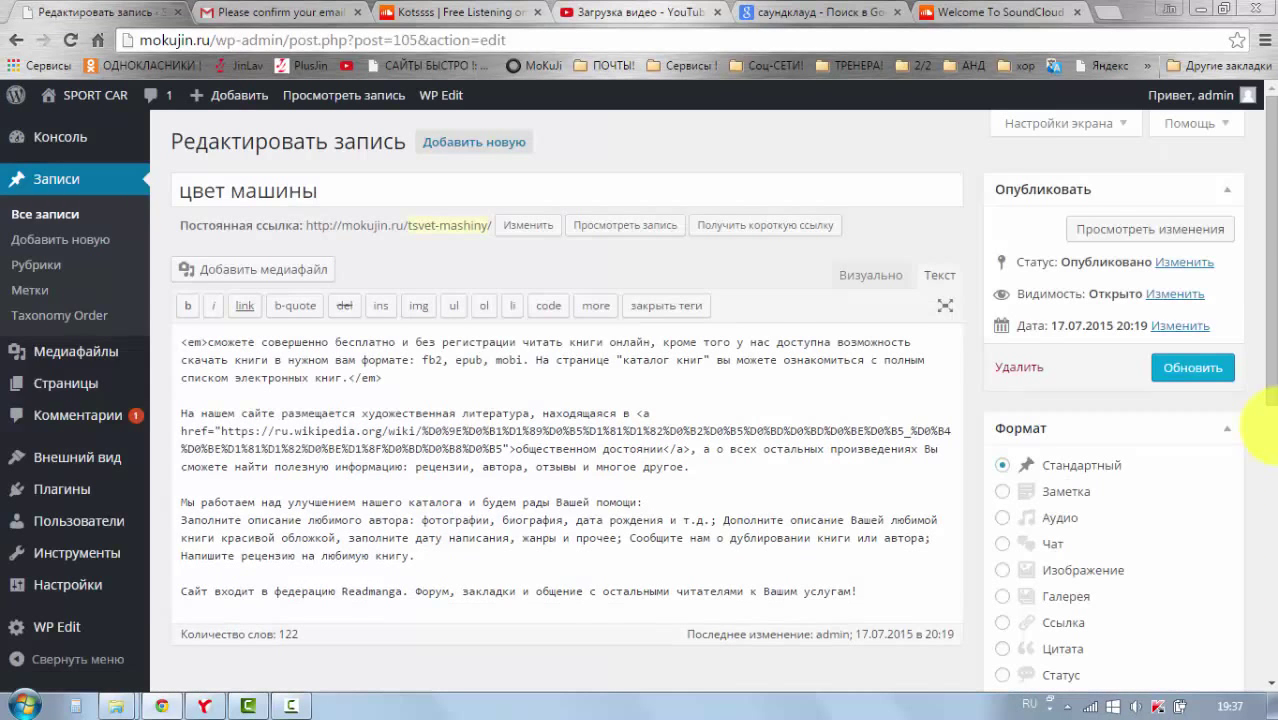
{"action": "scroll", "coordinate": [1272, 430], "scroll_direction": "down", "scroll_amount": 1}
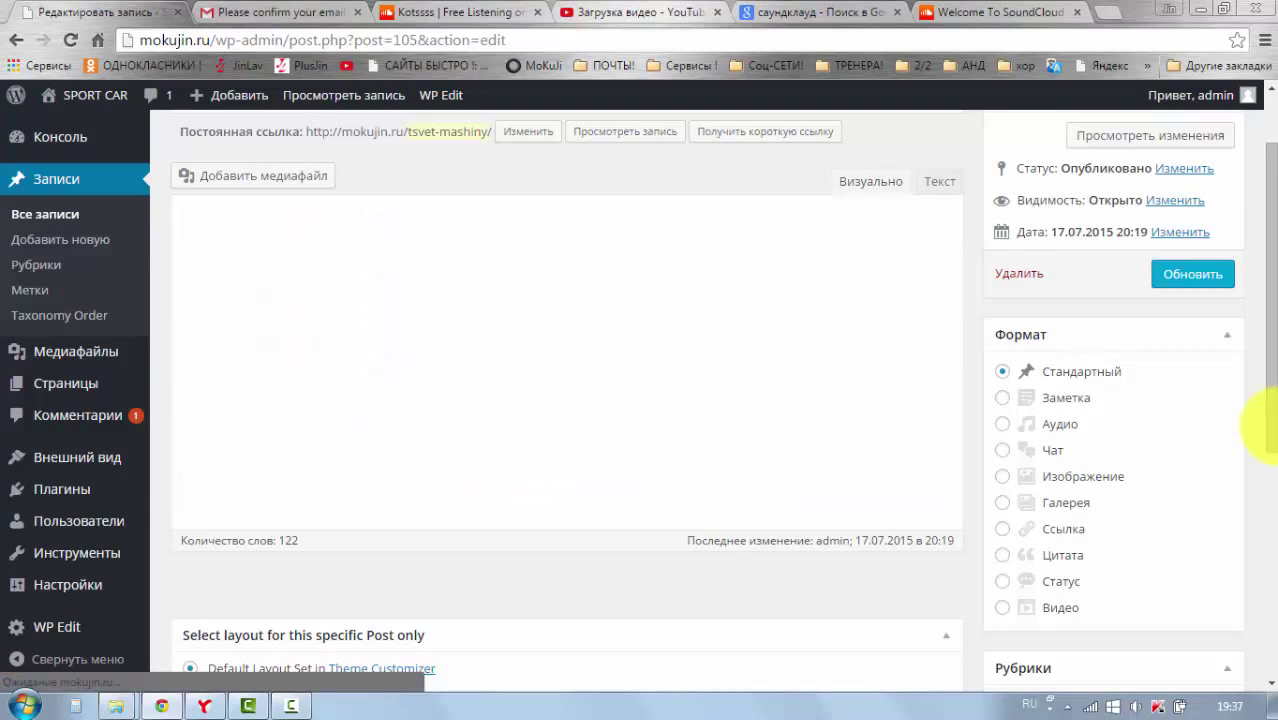
{"action": "scroll", "coordinate": [1268, 425], "scroll_direction": "up", "scroll_amount": 1}
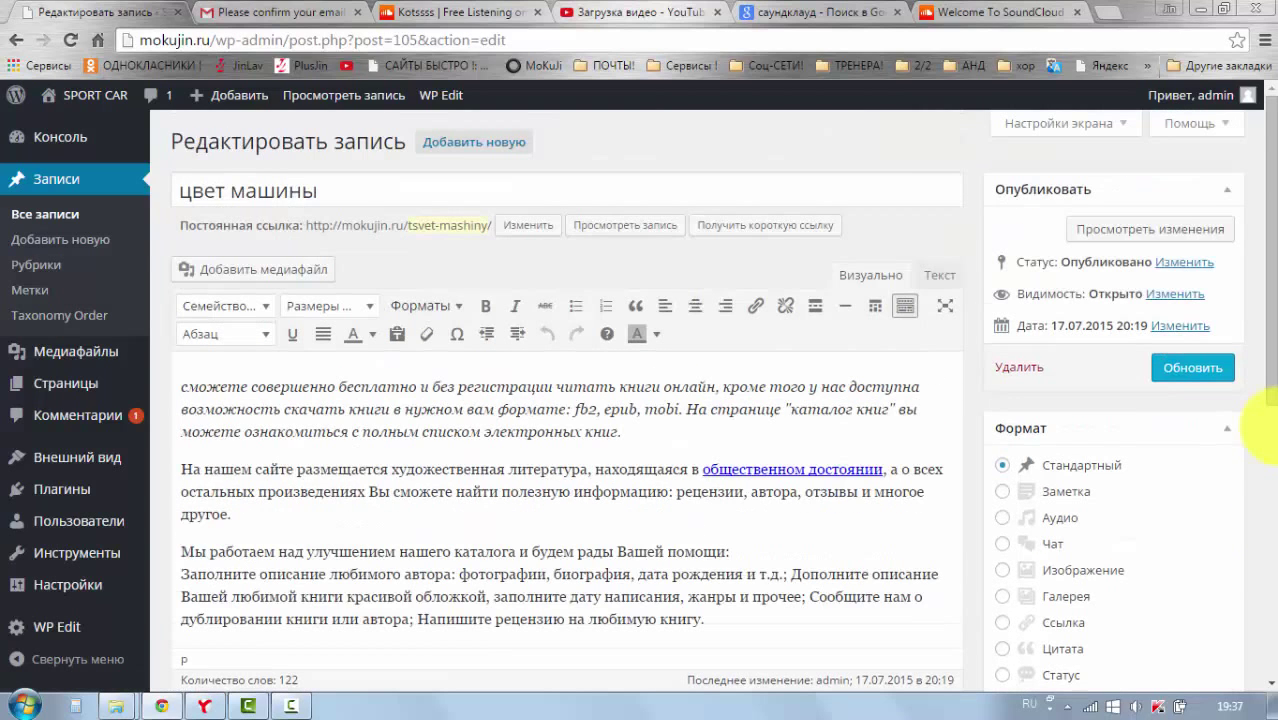
{"action": "scroll", "coordinate": [1265, 425], "scroll_direction": "down", "scroll_amount": 1}
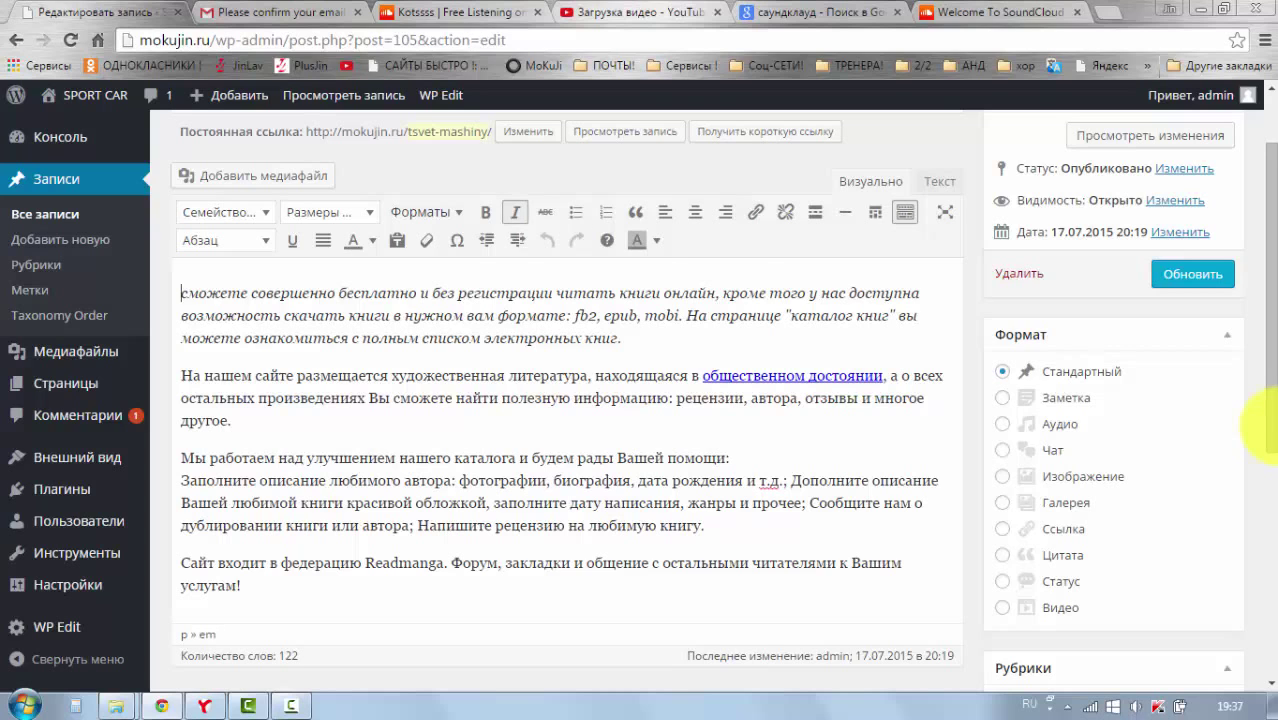
Step: Insert the copied SoundCloud embed code above the first paragraph in the HTML of the "цвет машины" post and update the post
{"action": "left_click", "coordinate": [940, 182]}
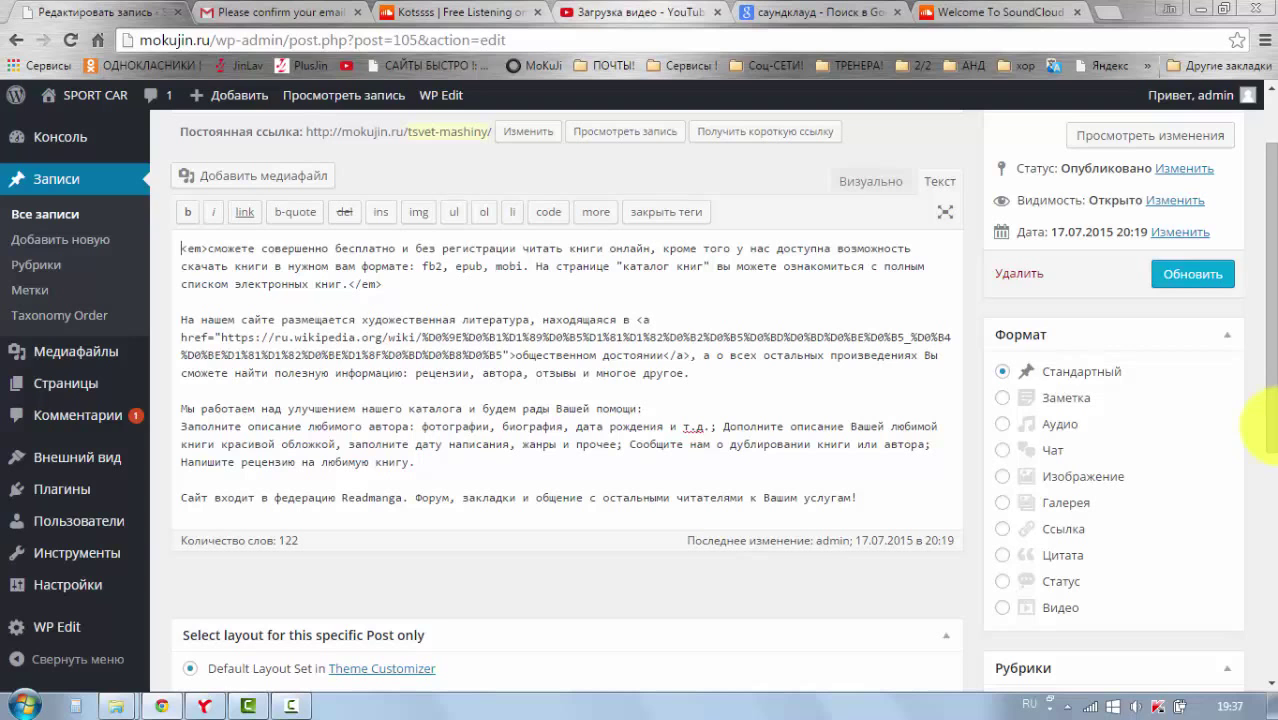
{"action": "key", "text": "Return"}
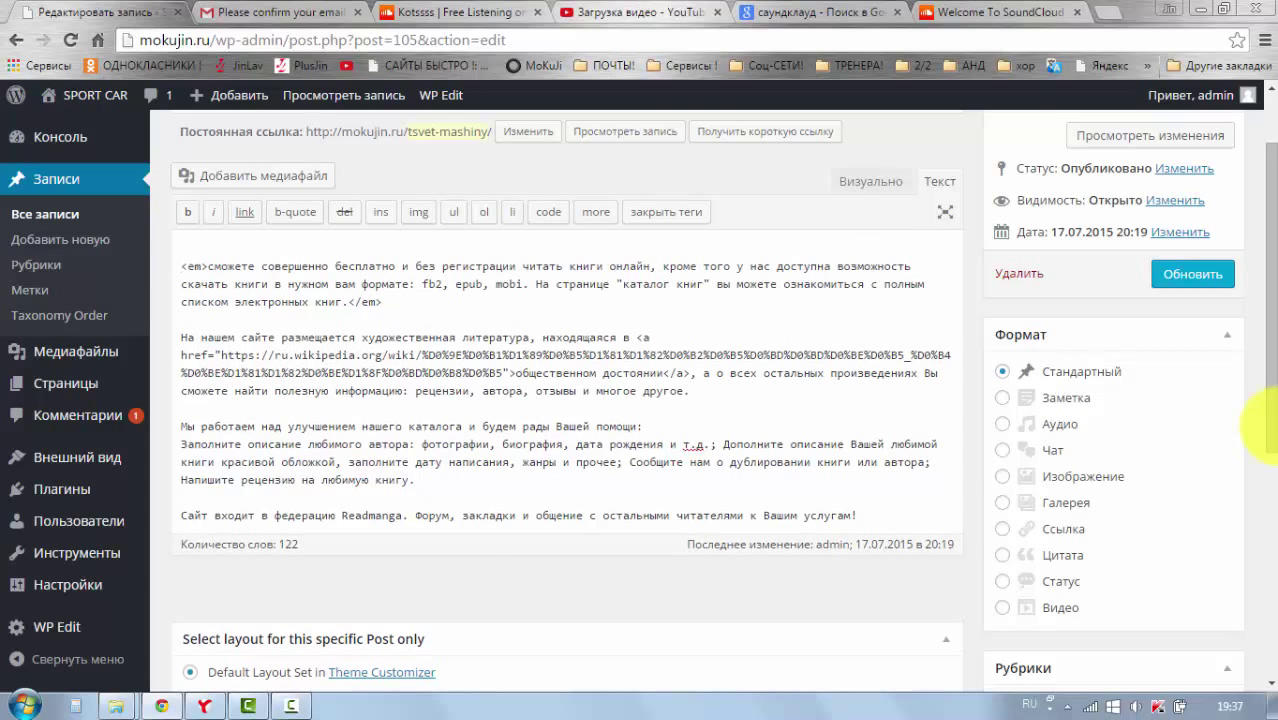
{"action": "key", "text": "Menu"}
{"action": "key", "text": "Down"}
{"action": "key", "text": "Down"}
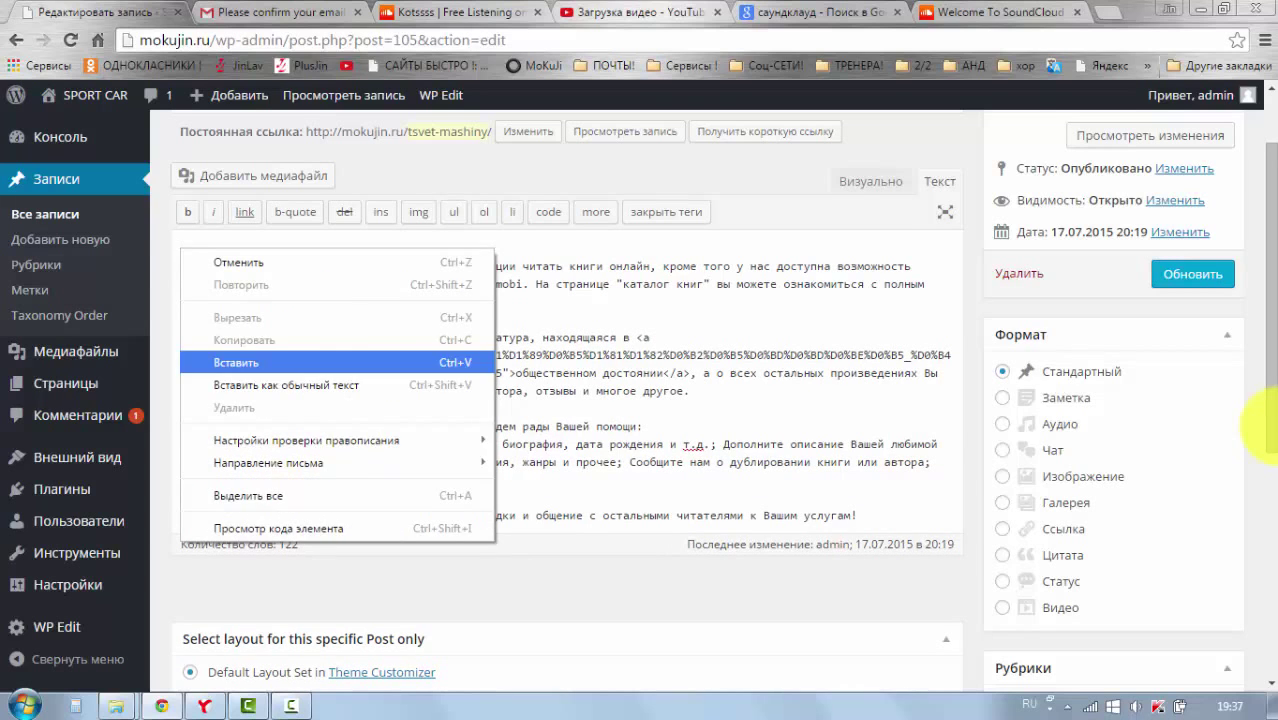
{"action": "left_click", "coordinate": [236, 363]}
{"action": "left_click", "coordinate": [1192, 274]}
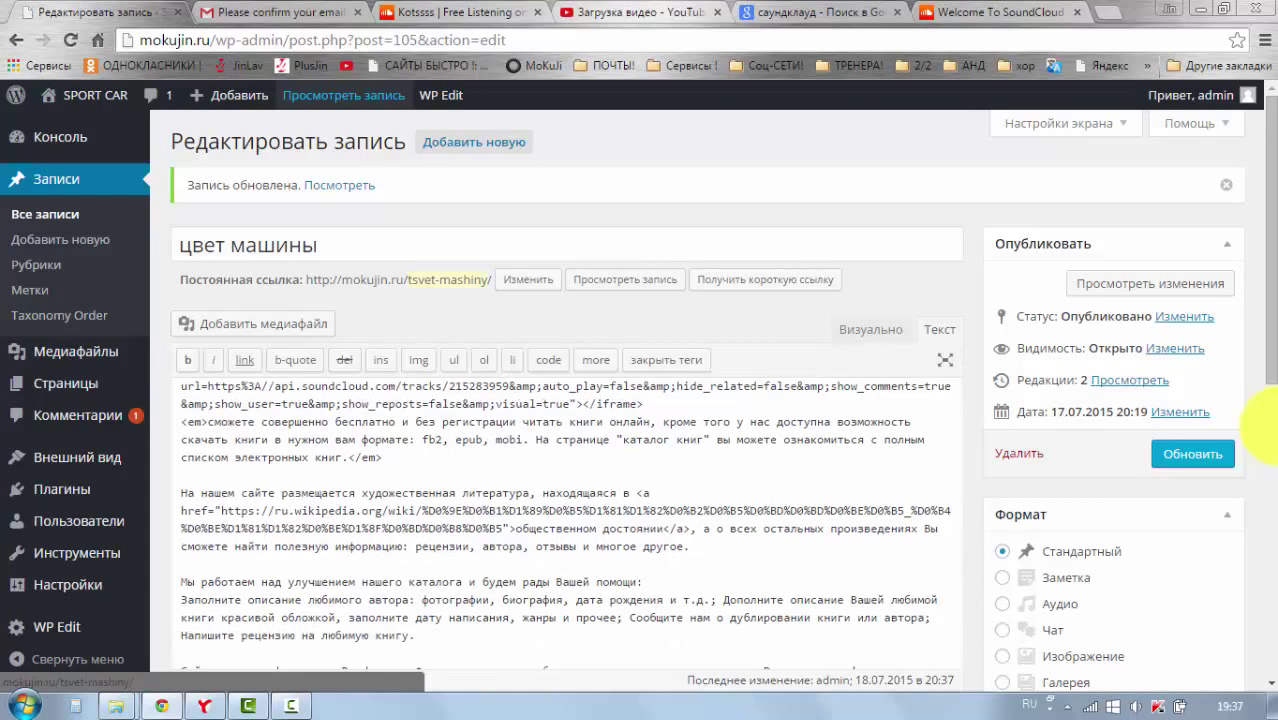
Step: View the live "цвет машины" post and look over the embedded SoundCloud player above its text
{"action": "left_click", "coordinate": [344, 95]}
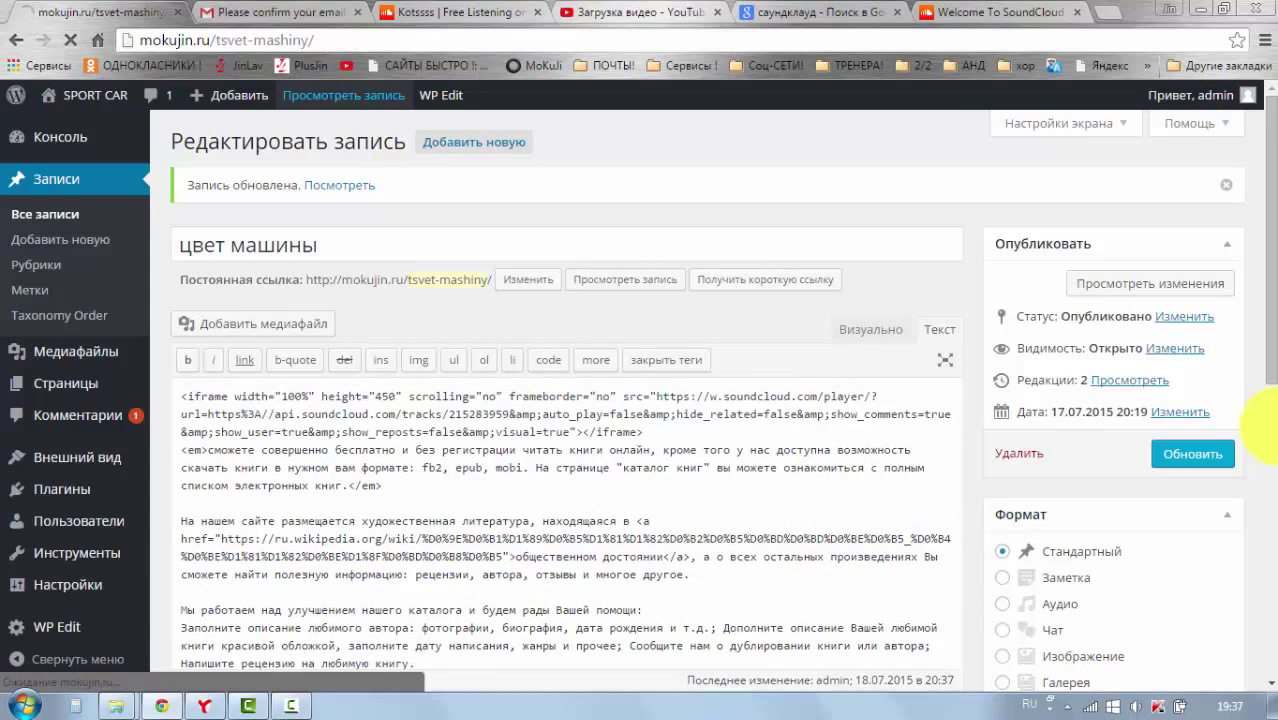
{"action": "scroll", "coordinate": [630, 400], "scroll_direction": "down", "scroll_amount": 3}
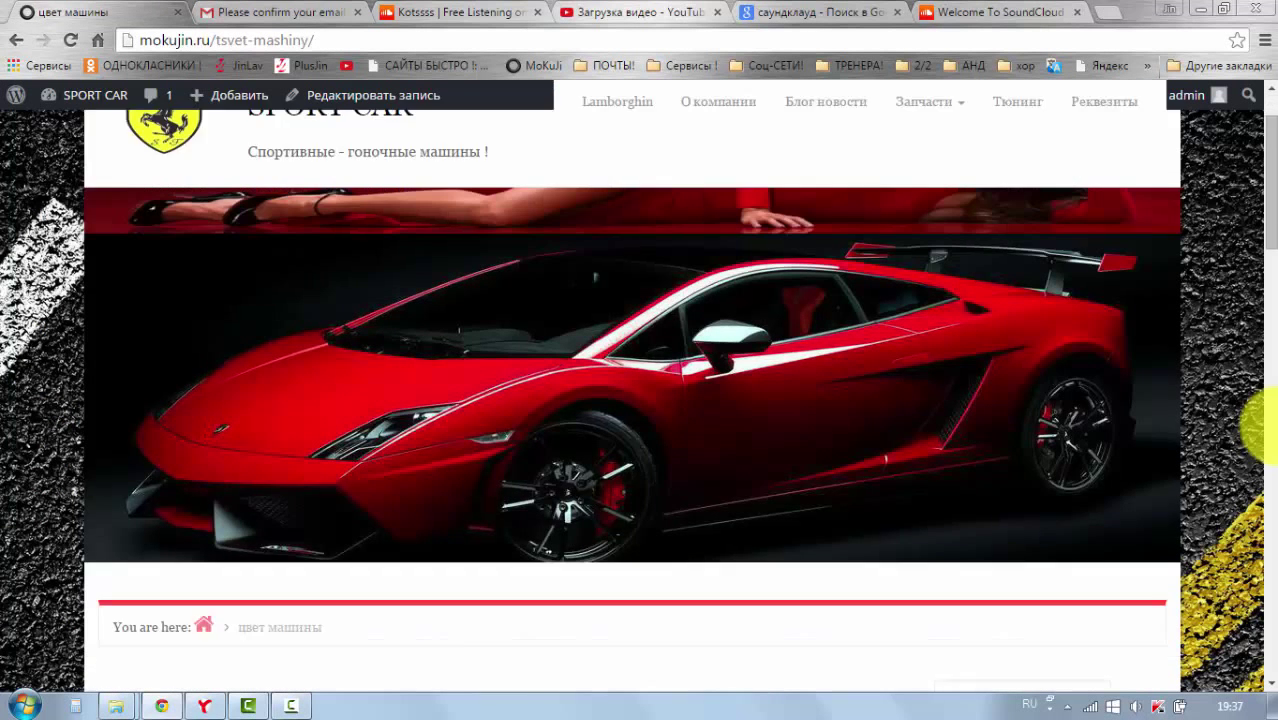
{"action": "scroll", "coordinate": [630, 400], "scroll_direction": "down", "scroll_amount": 2}
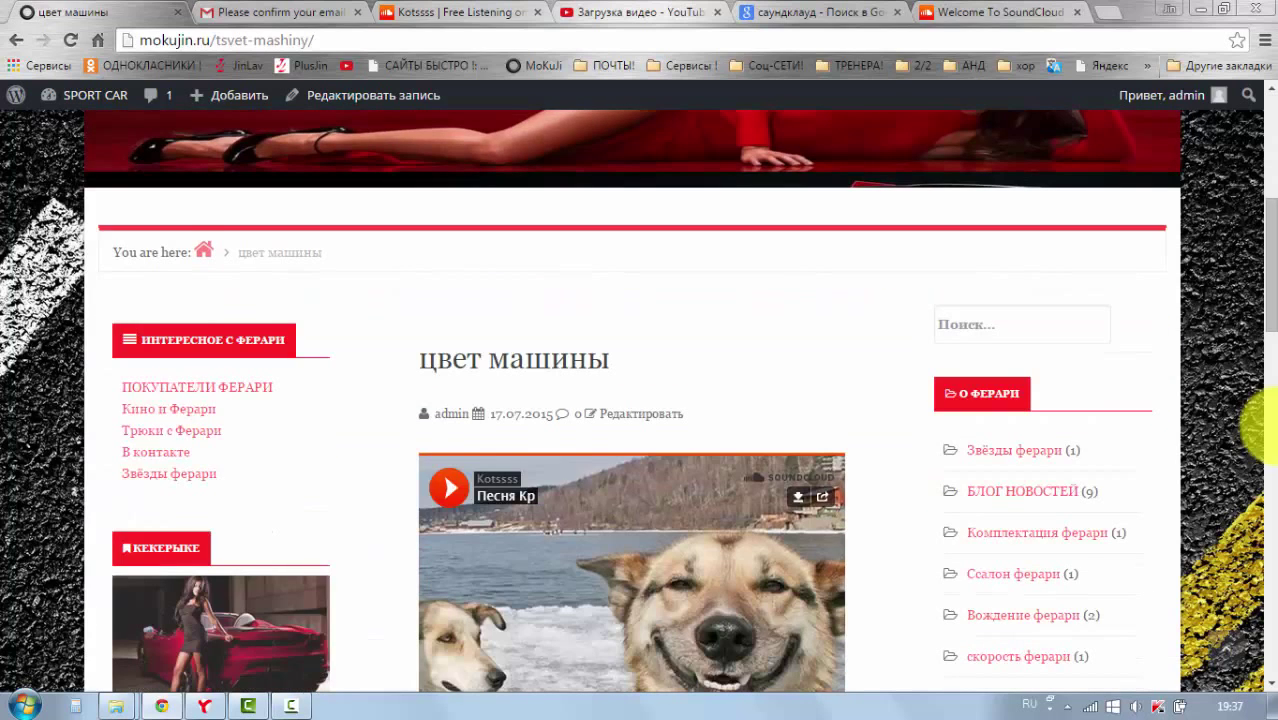
{"action": "scroll", "coordinate": [630, 400], "scroll_direction": "down", "scroll_amount": 4}
{"action": "scroll", "coordinate": [630, 400], "scroll_direction": "up", "scroll_amount": 1}
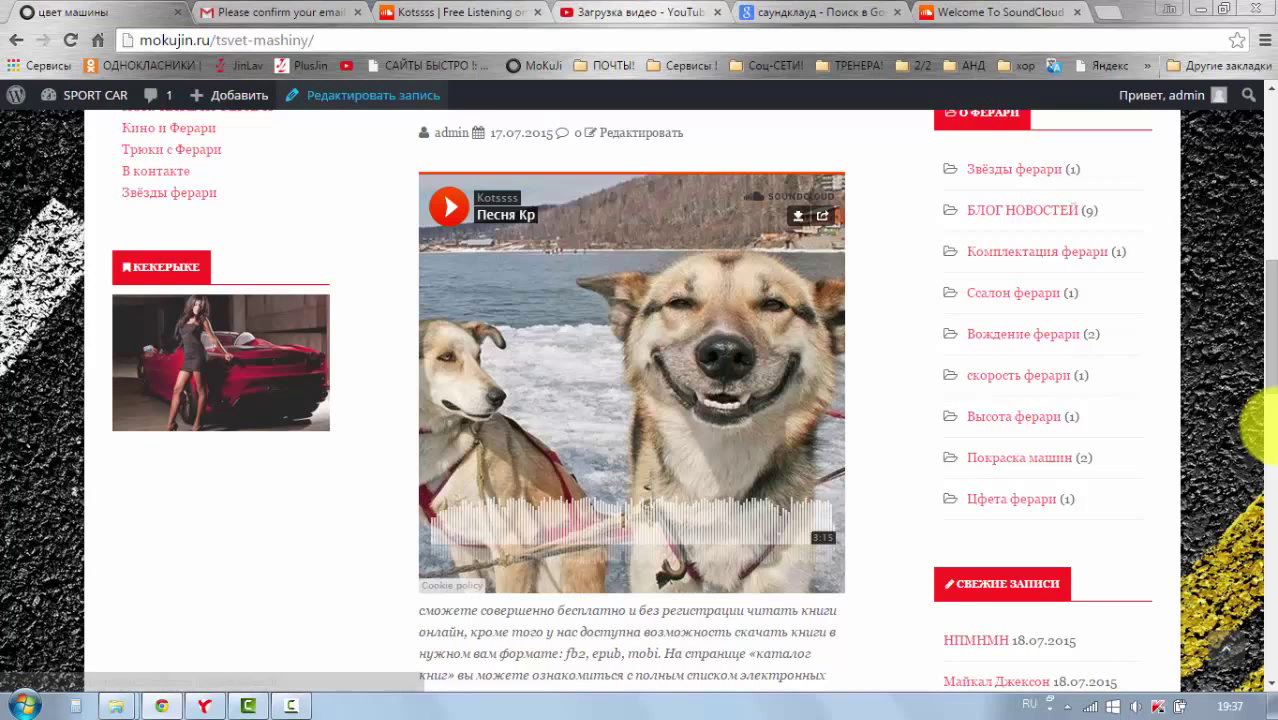
Step: Remove the SoundCloud iframe code from the "цвет машины" post's HTML, update the post and check the live version
{"action": "left_click", "coordinate": [370, 95]}
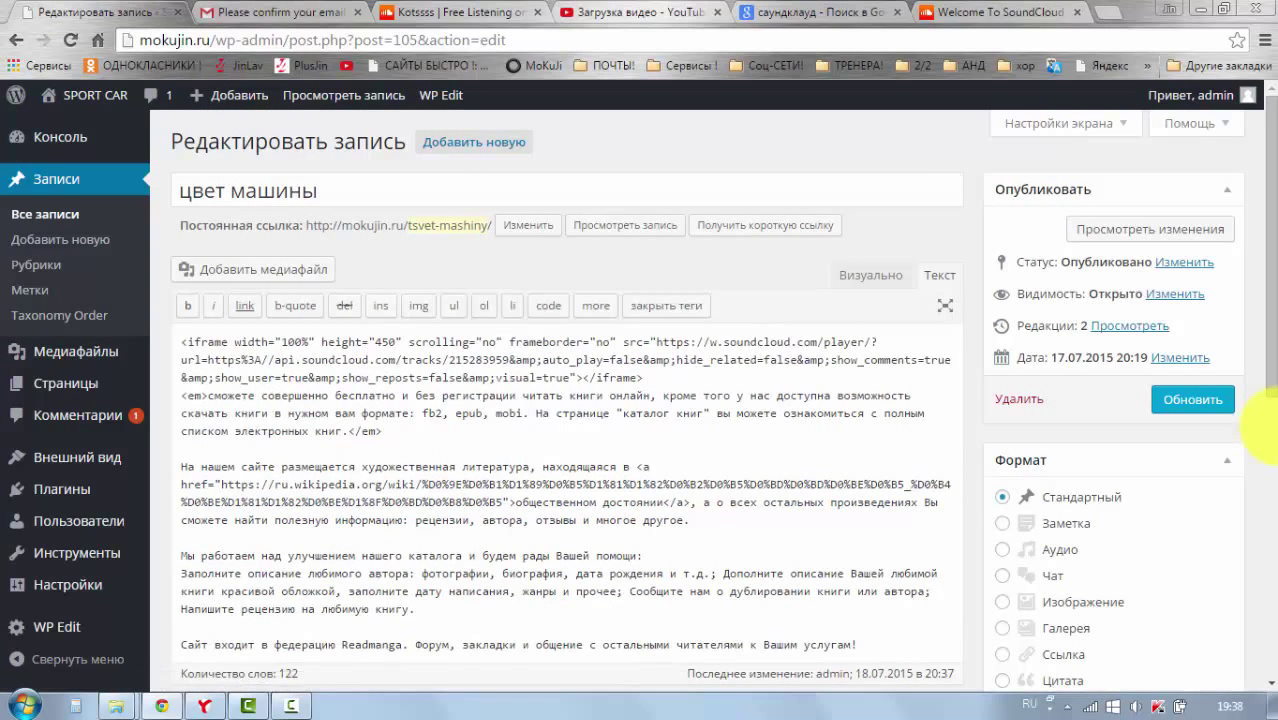
{"action": "left_click_drag", "start_coordinate": [643, 378], "coordinate": [181, 342]}
{"action": "key", "text": "Delete"}
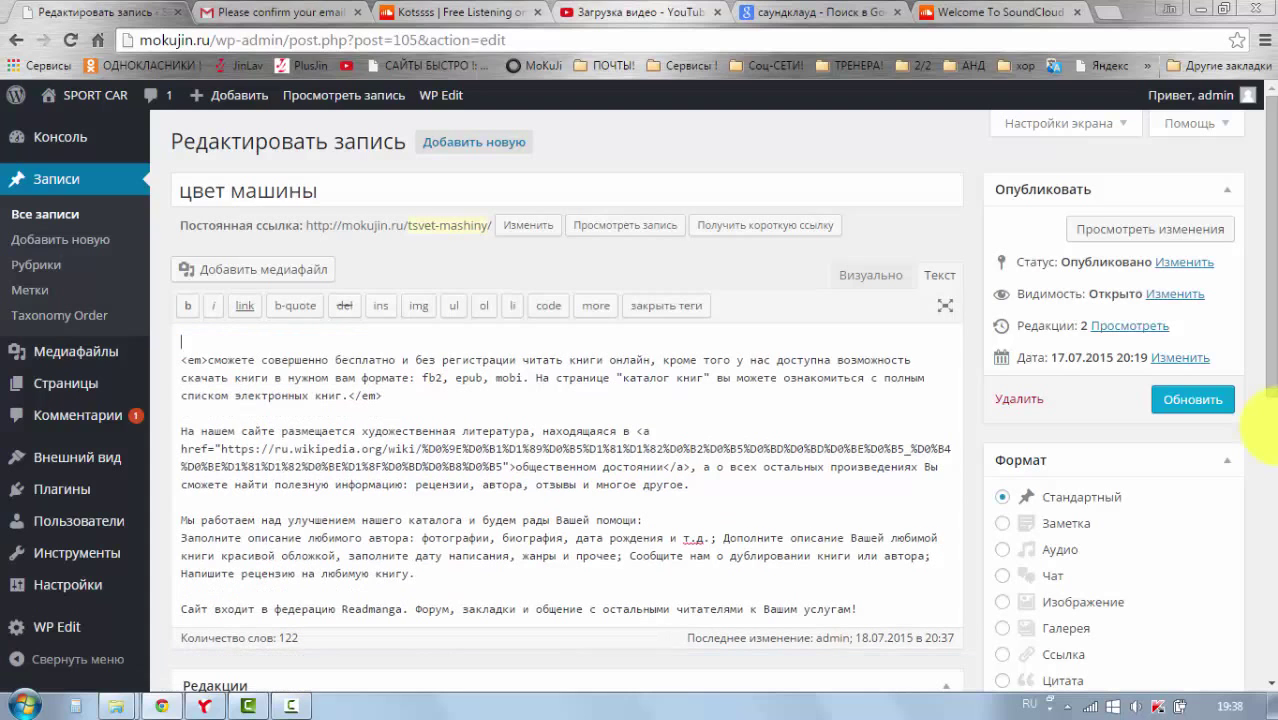
{"action": "left_click", "coordinate": [1193, 399]}
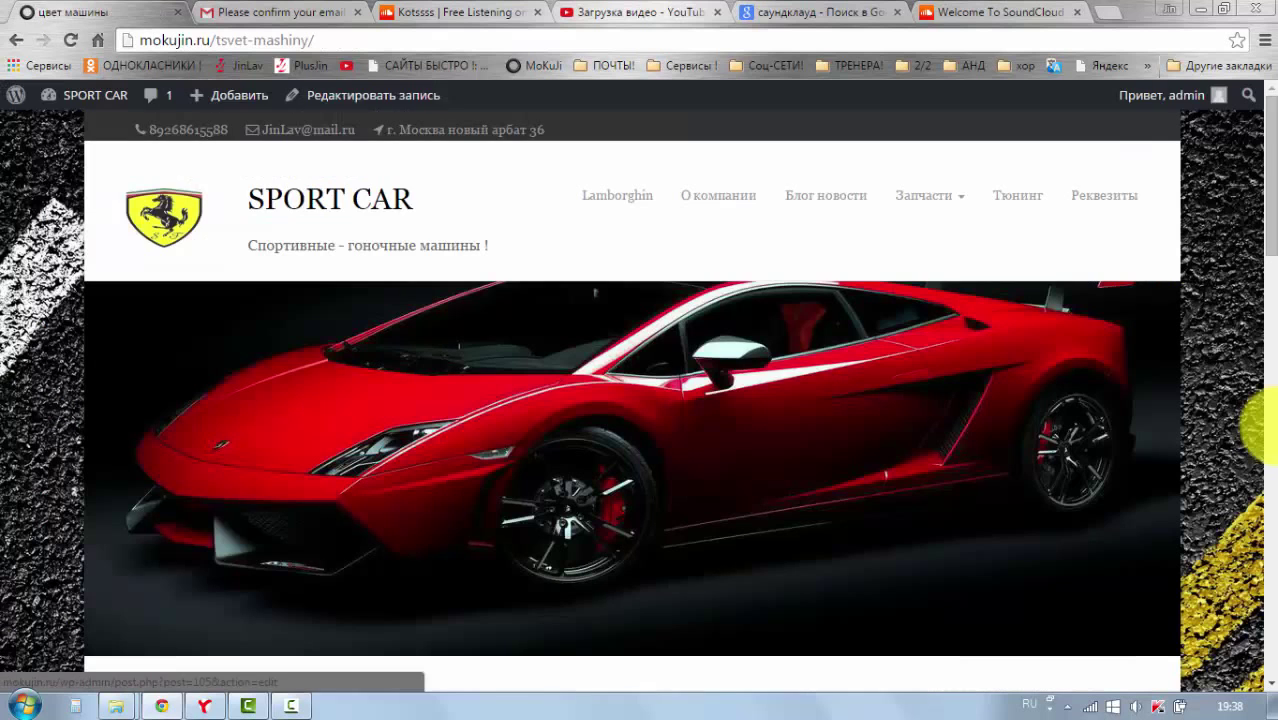
{"action": "scroll", "coordinate": [1277, 427], "scroll_direction": "down", "scroll_amount": 6}
{"action": "scroll", "coordinate": [1277, 427], "scroll_direction": "down", "scroll_amount": 1}
{"action": "scroll", "coordinate": [1277, 427], "scroll_direction": "up", "scroll_amount": 7}
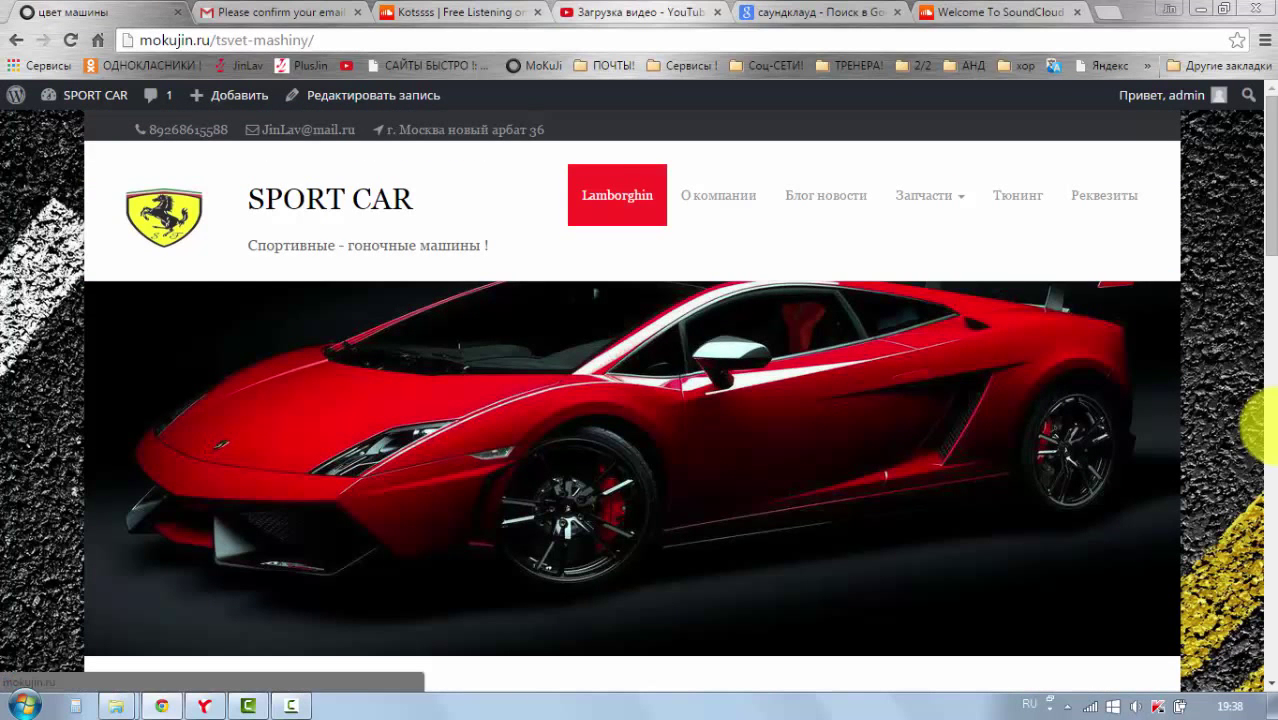
Step: Open the Lamborghin page on the site and look over the SoundCloud player embedded between its paragraphs
{"action": "left_click", "coordinate": [605, 222]}
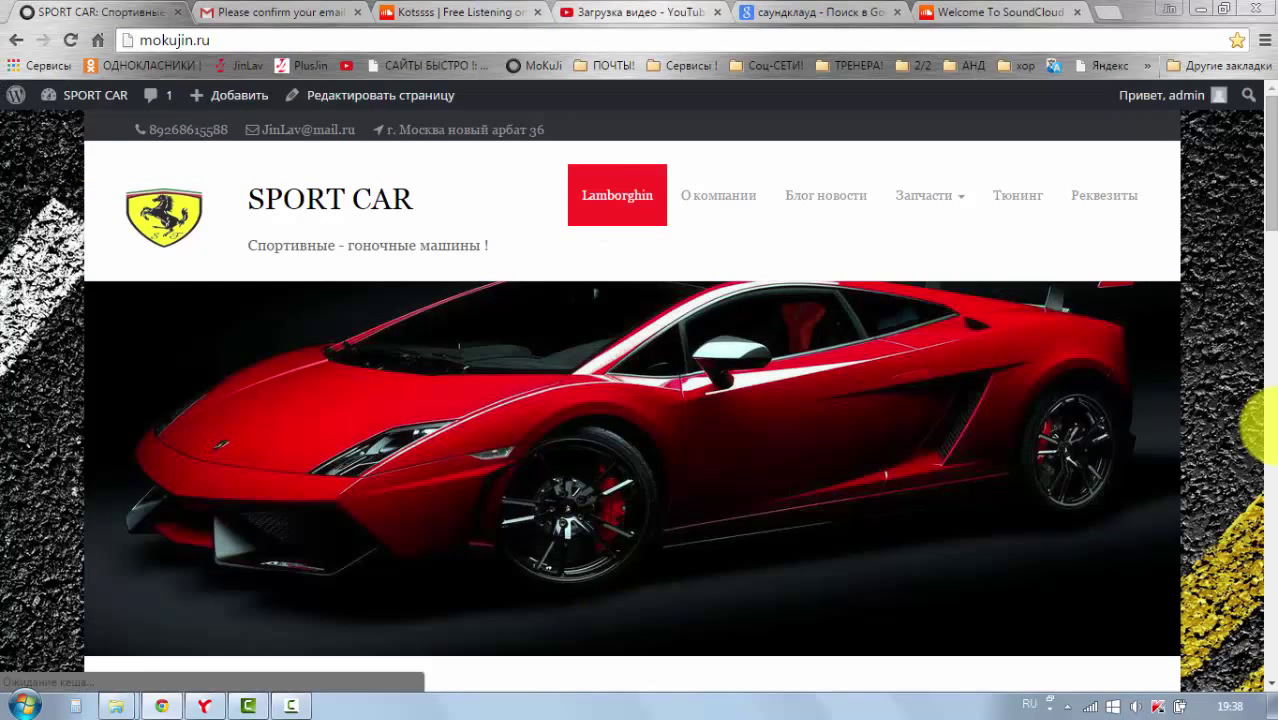
{"action": "scroll", "coordinate": [640, 400], "scroll_direction": "down", "scroll_amount": 1}
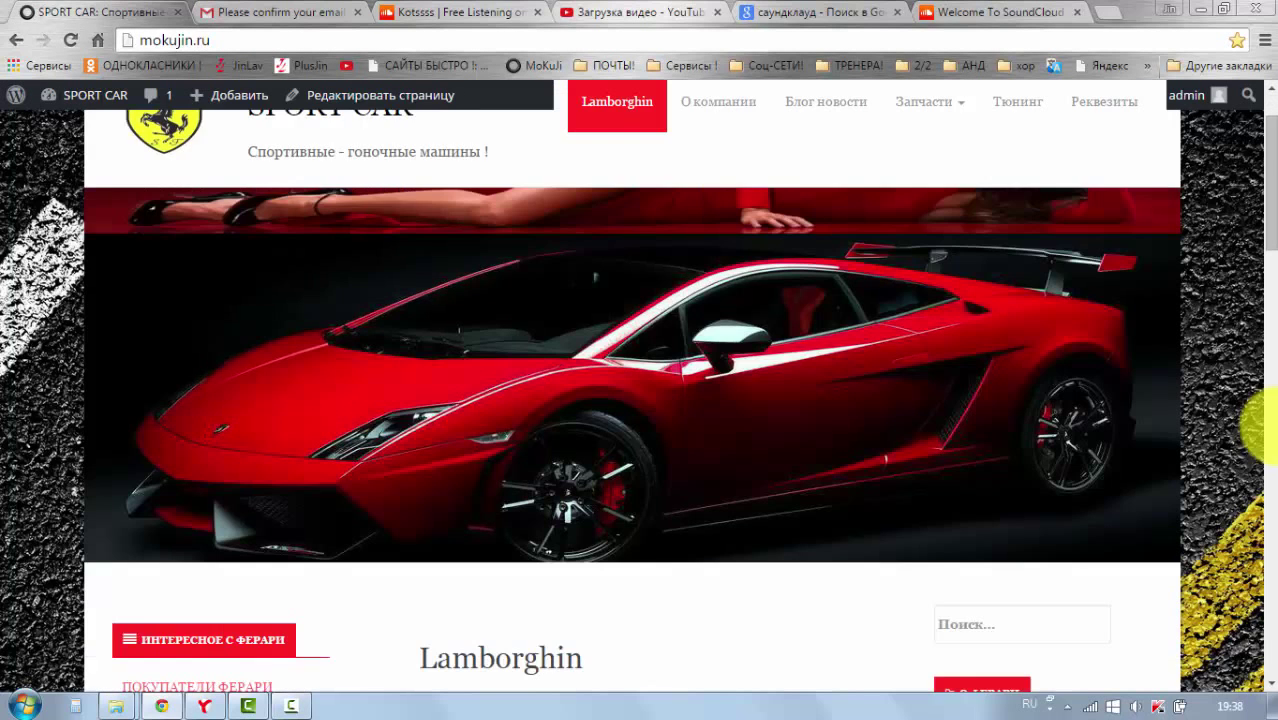
{"action": "scroll", "coordinate": [560, 230], "scroll_direction": "down", "scroll_amount": 6}
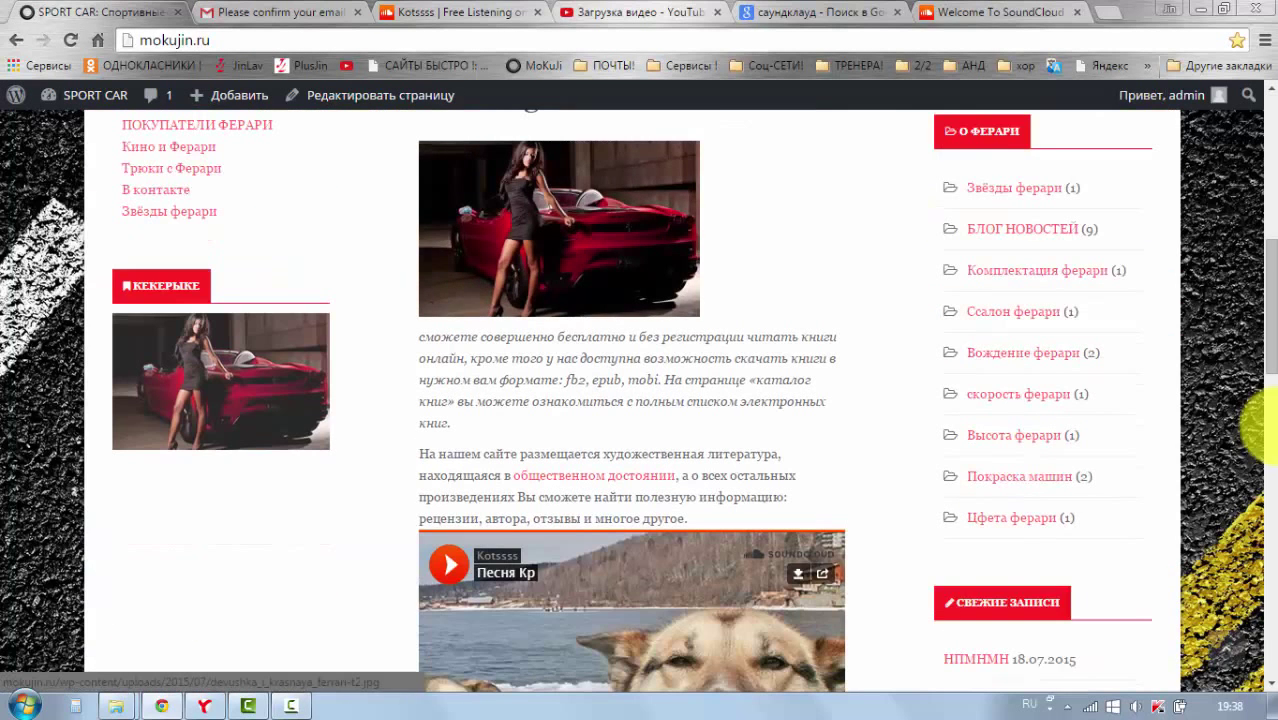
{"action": "scroll", "coordinate": [630, 400], "scroll_direction": "down", "scroll_amount": 4}
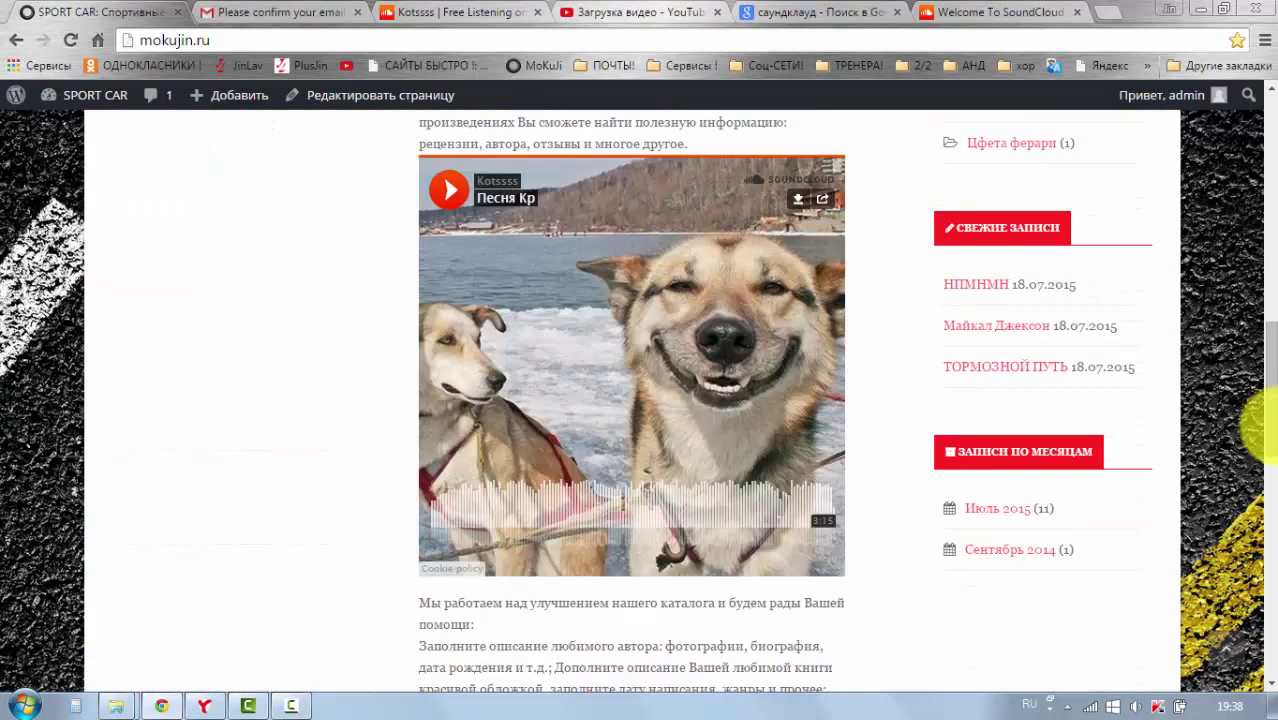
{"action": "scroll", "coordinate": [630, 400], "scroll_direction": "up", "scroll_amount": 3}
{"action": "scroll", "coordinate": [630, 400], "scroll_direction": "up", "scroll_amount": 1}
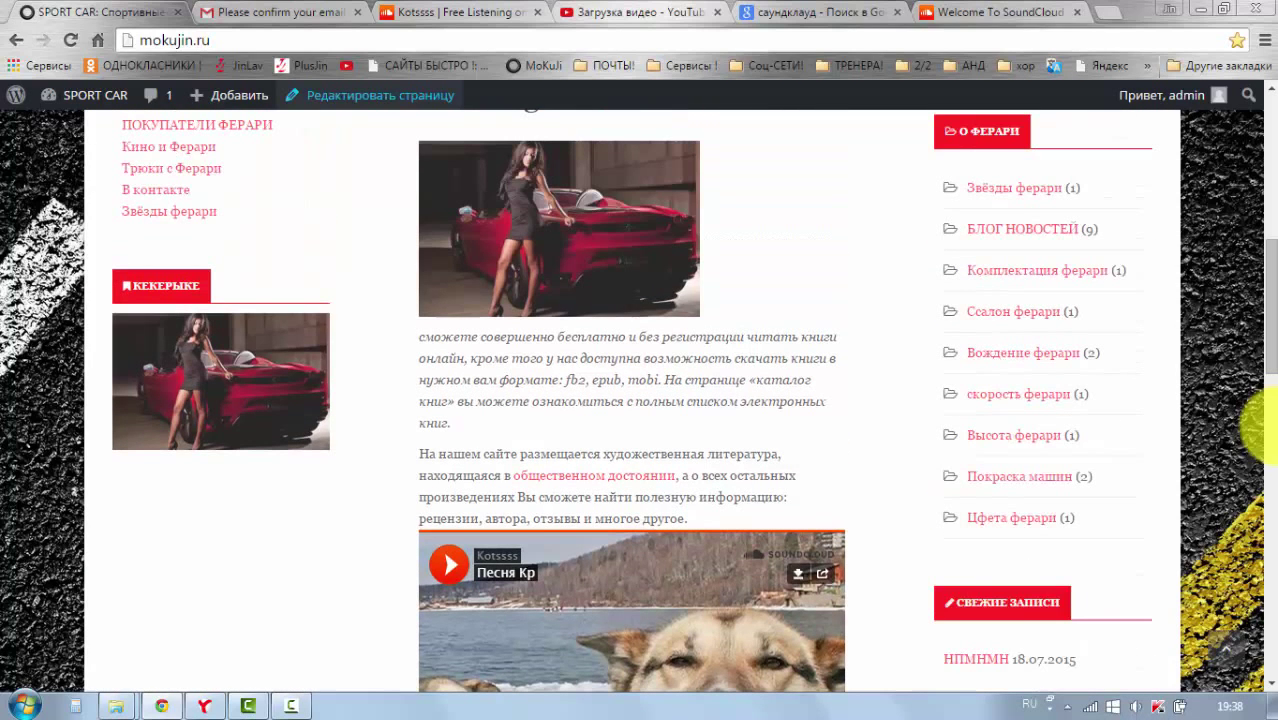
Step: Open the Lamborghin page for editing and delete the embedded player block between the paragraphs in visual mode
{"action": "left_click", "coordinate": [380, 95]}
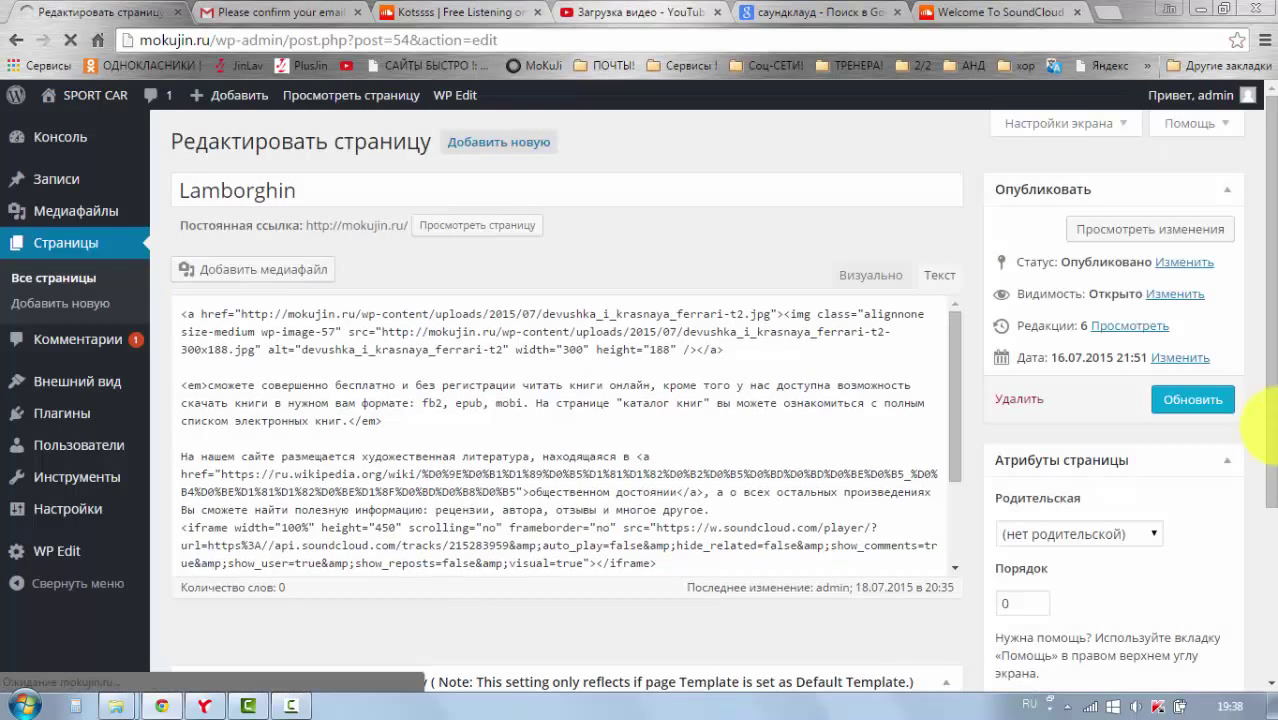
{"action": "left_click", "coordinate": [870, 275]}
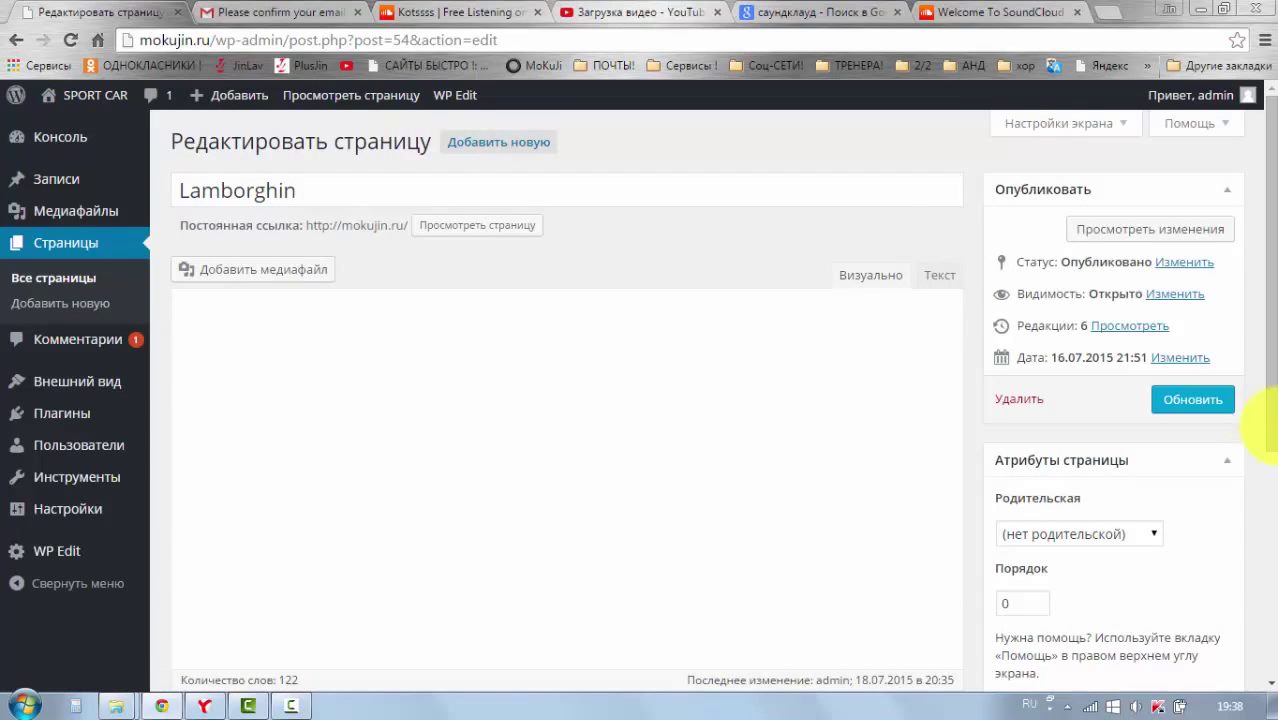
{"action": "scroll", "coordinate": [630, 400], "scroll_direction": "down", "scroll_amount": 2}
{"action": "scroll", "coordinate": [1268, 426], "scroll_direction": "down", "scroll_amount": 3}
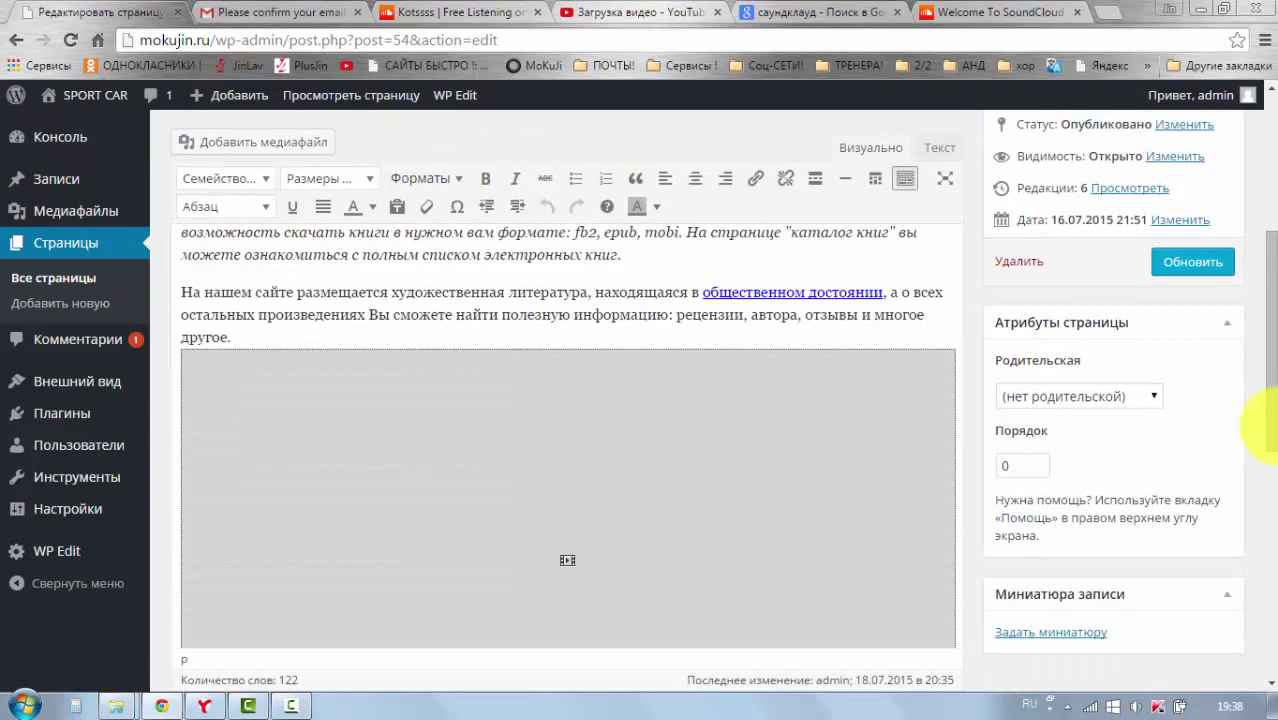
{"action": "scroll", "coordinate": [1268, 426], "scroll_direction": "down", "scroll_amount": 1}
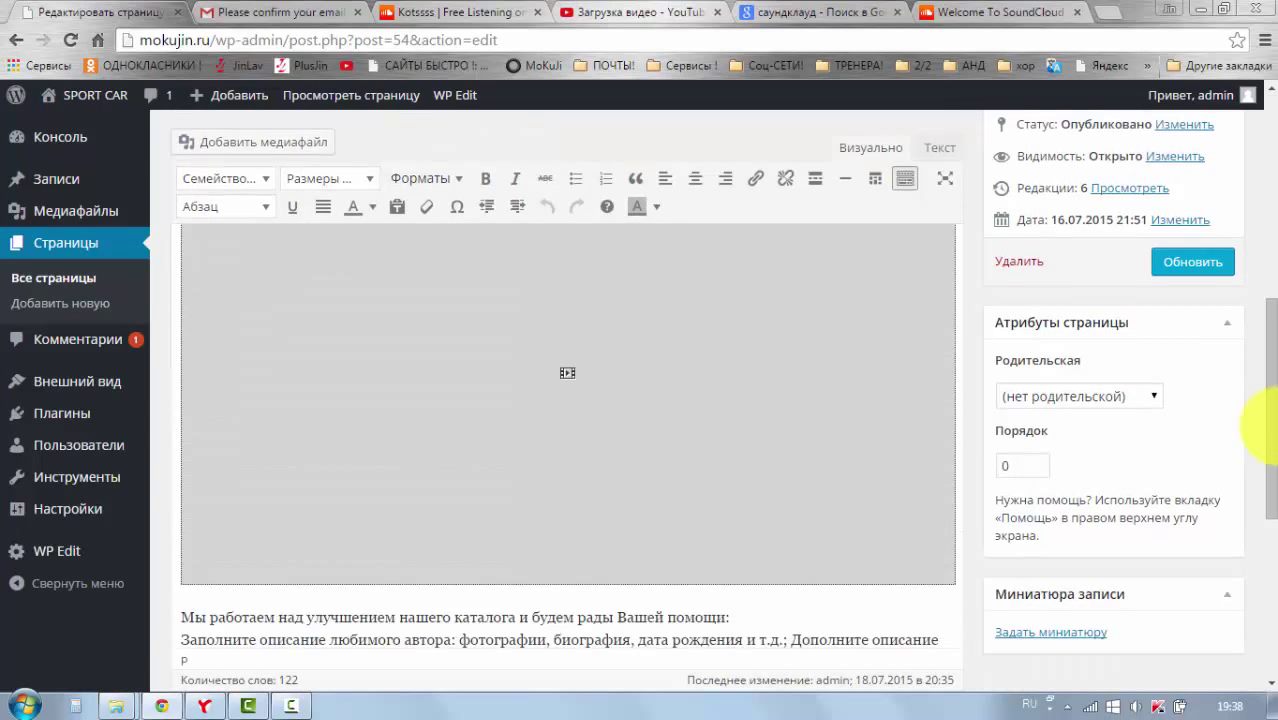
{"action": "scroll", "coordinate": [1268, 426], "scroll_direction": "up", "scroll_amount": 1}
{"action": "scroll", "coordinate": [1268, 426], "scroll_direction": "down", "scroll_amount": 1}
{"action": "scroll", "coordinate": [1268, 426], "scroll_direction": "up", "scroll_amount": 1}
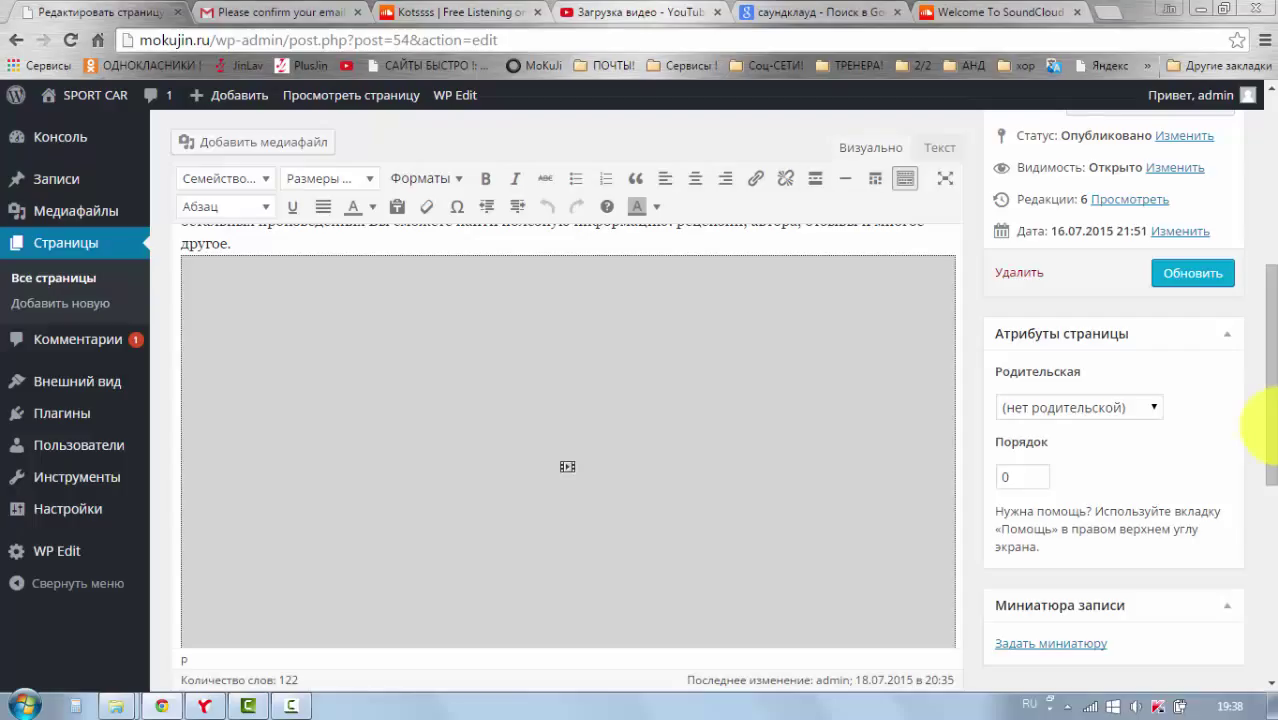
{"action": "key", "text": "Down"}
{"action": "key", "text": "Down"}
{"action": "scroll", "coordinate": [1268, 426], "scroll_direction": "down", "scroll_amount": 1}
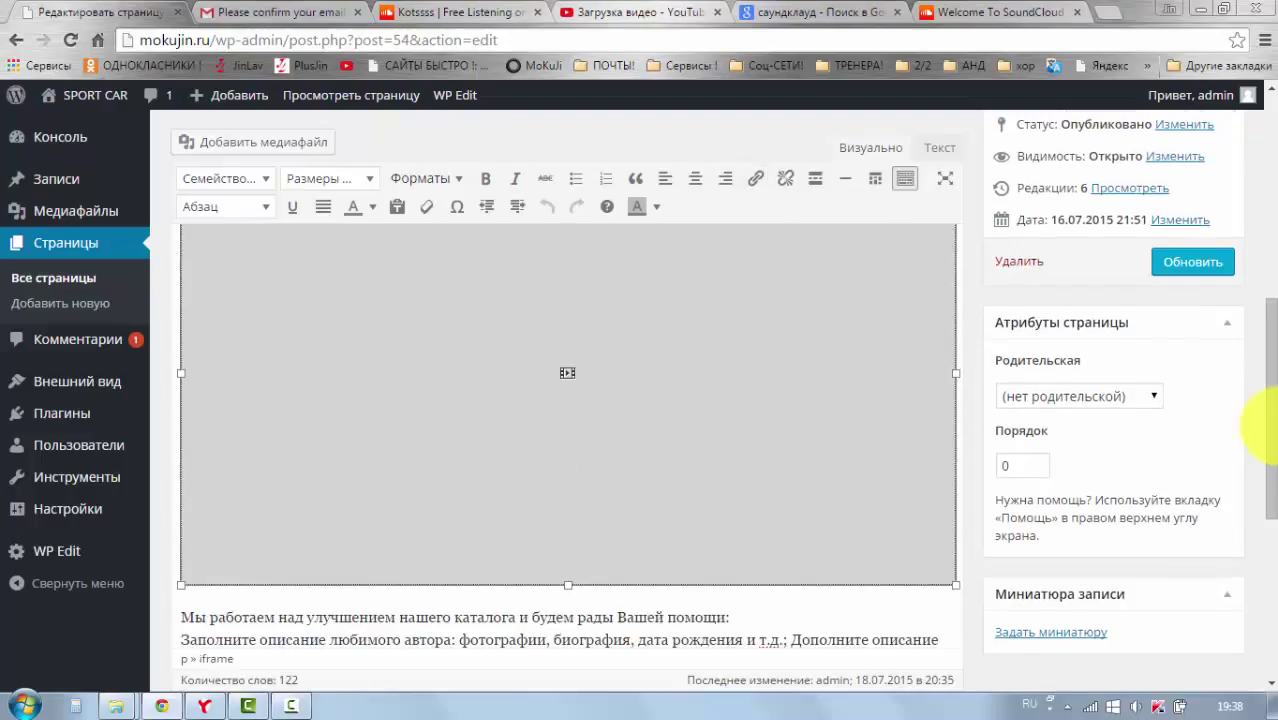
{"action": "key", "text": "Delete"}
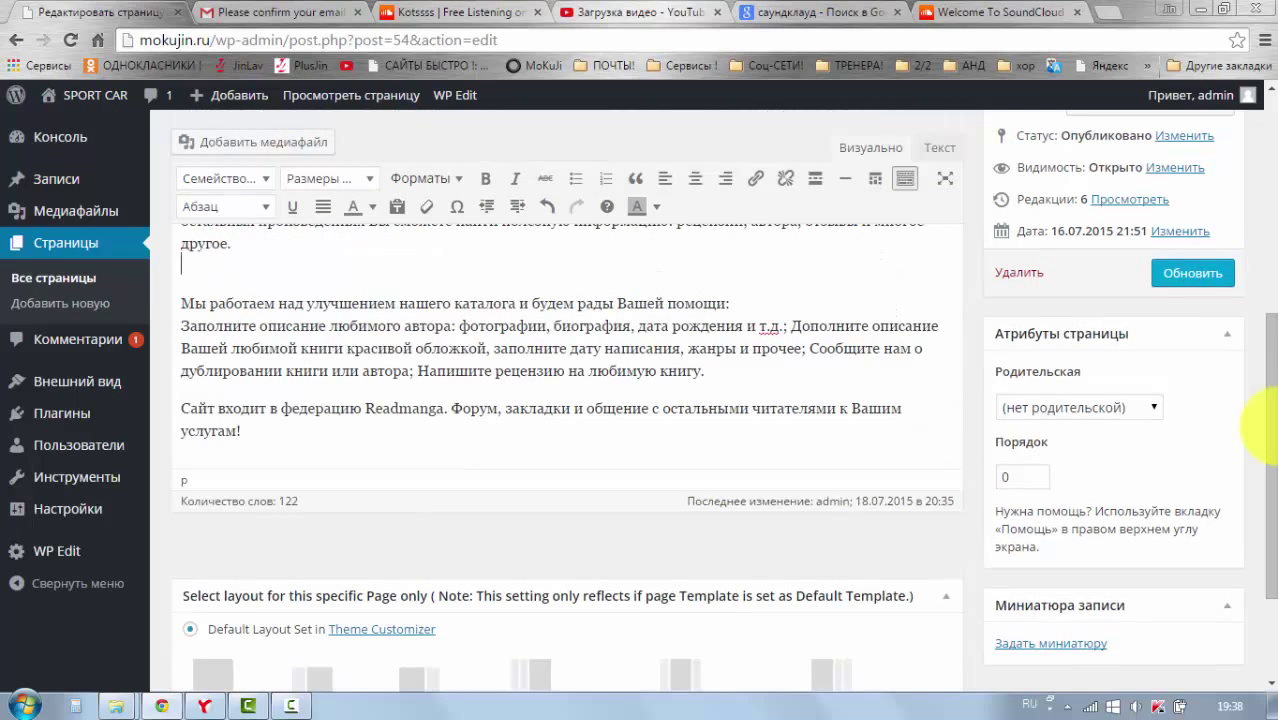
Step: Check the Lamborghin page's HTML for leftover player code, update the page and review the live version
{"action": "scroll", "coordinate": [1268, 426], "scroll_direction": "up", "scroll_amount": 1}
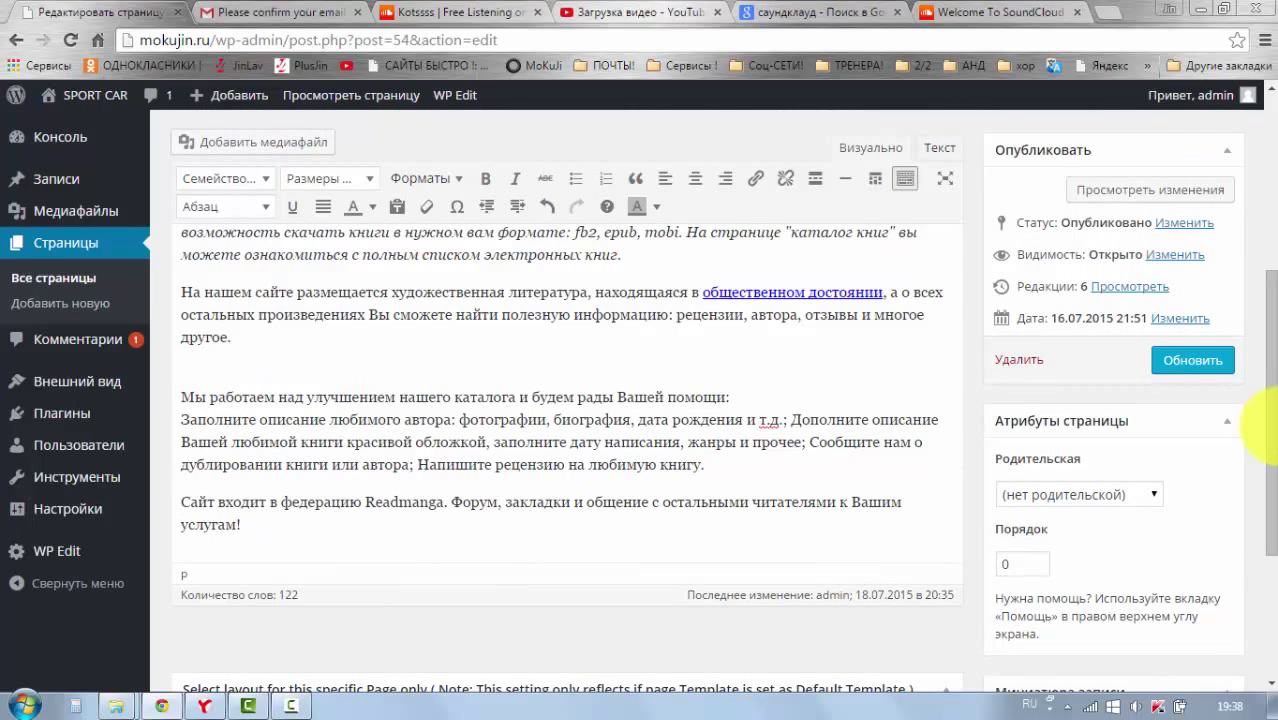
{"action": "left_click", "coordinate": [939, 147]}
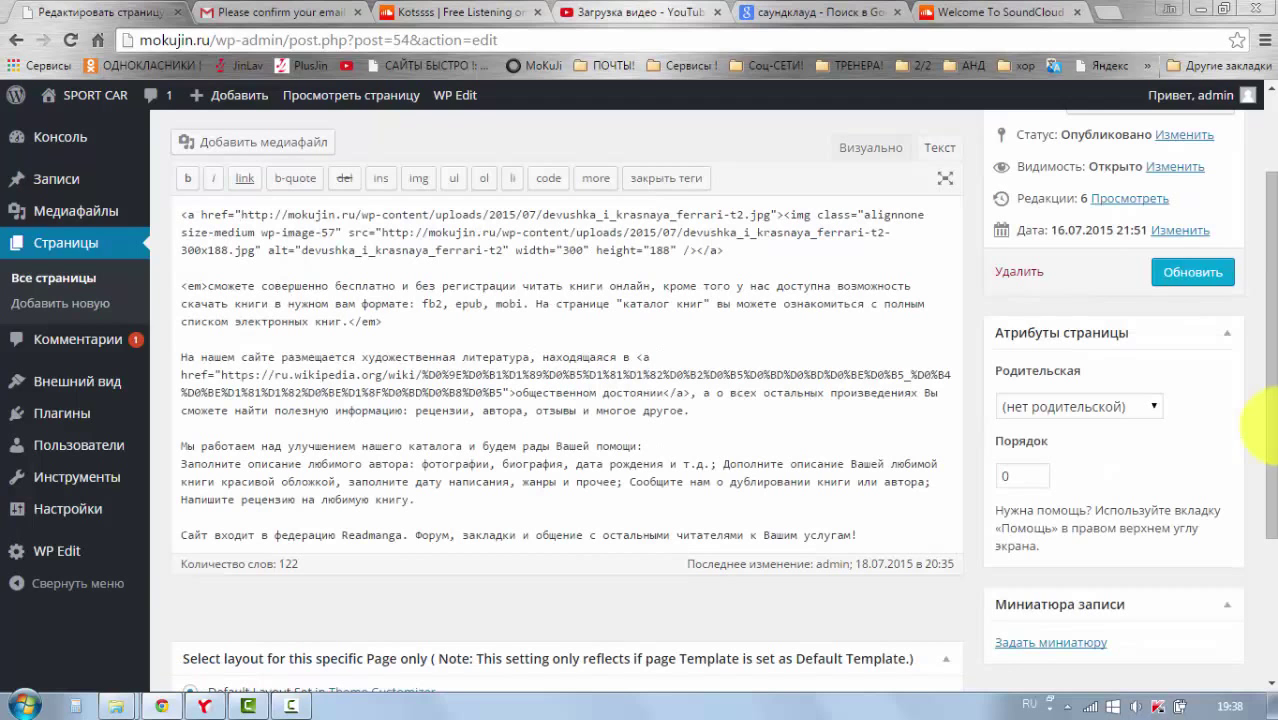
{"action": "left_click", "coordinate": [870, 147]}
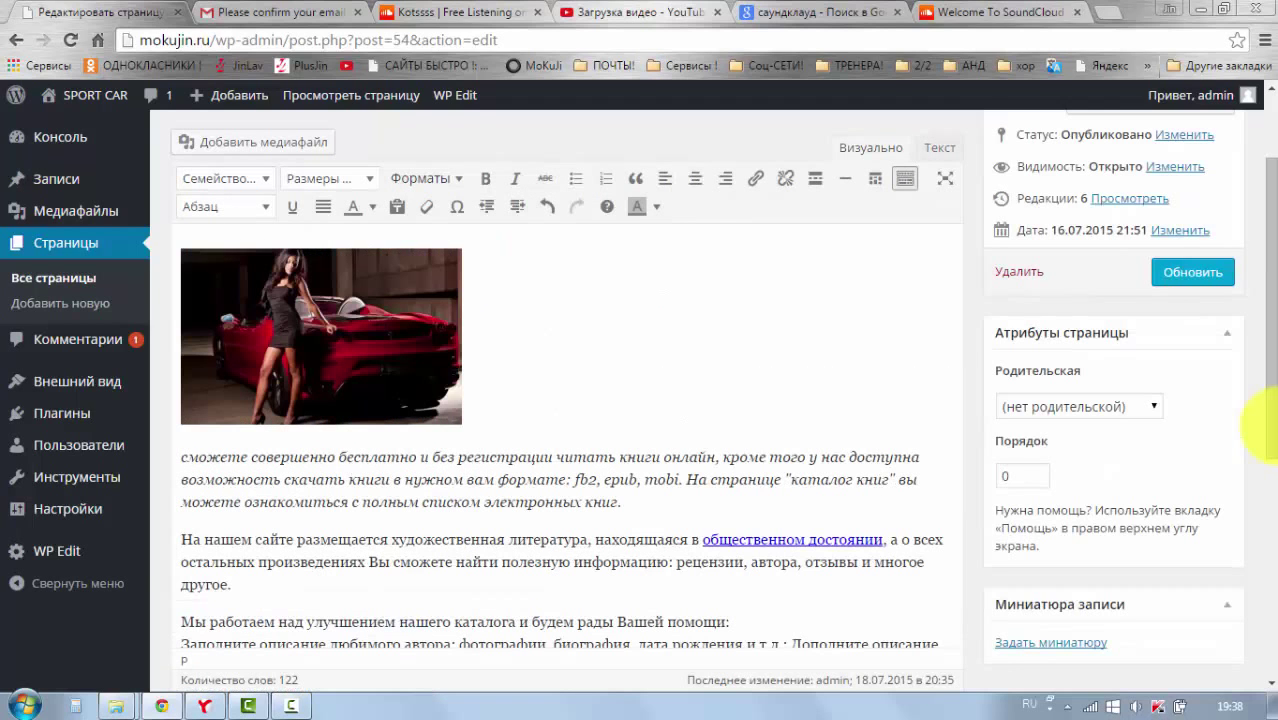
{"action": "left_click", "coordinate": [1192, 272]}
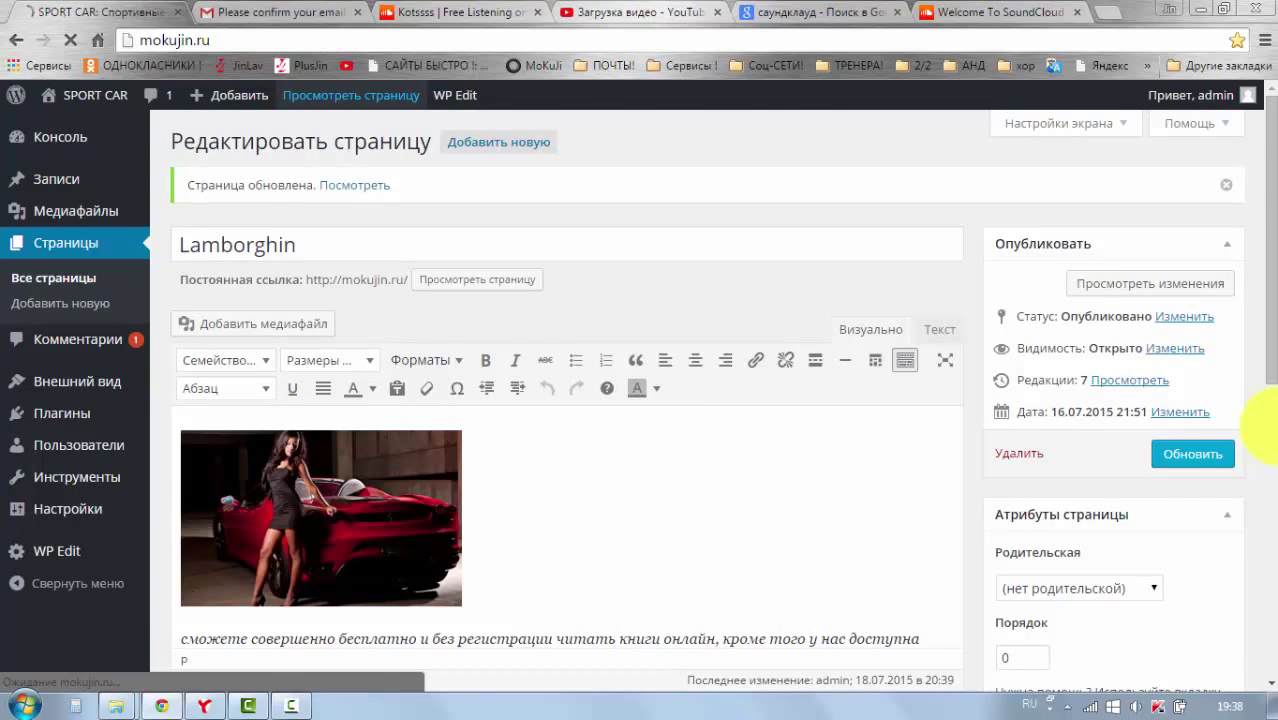
{"action": "scroll", "coordinate": [1275, 426], "scroll_direction": "down", "scroll_amount": 2}
{"action": "scroll", "coordinate": [640, 400], "scroll_direction": "down", "scroll_amount": 6}
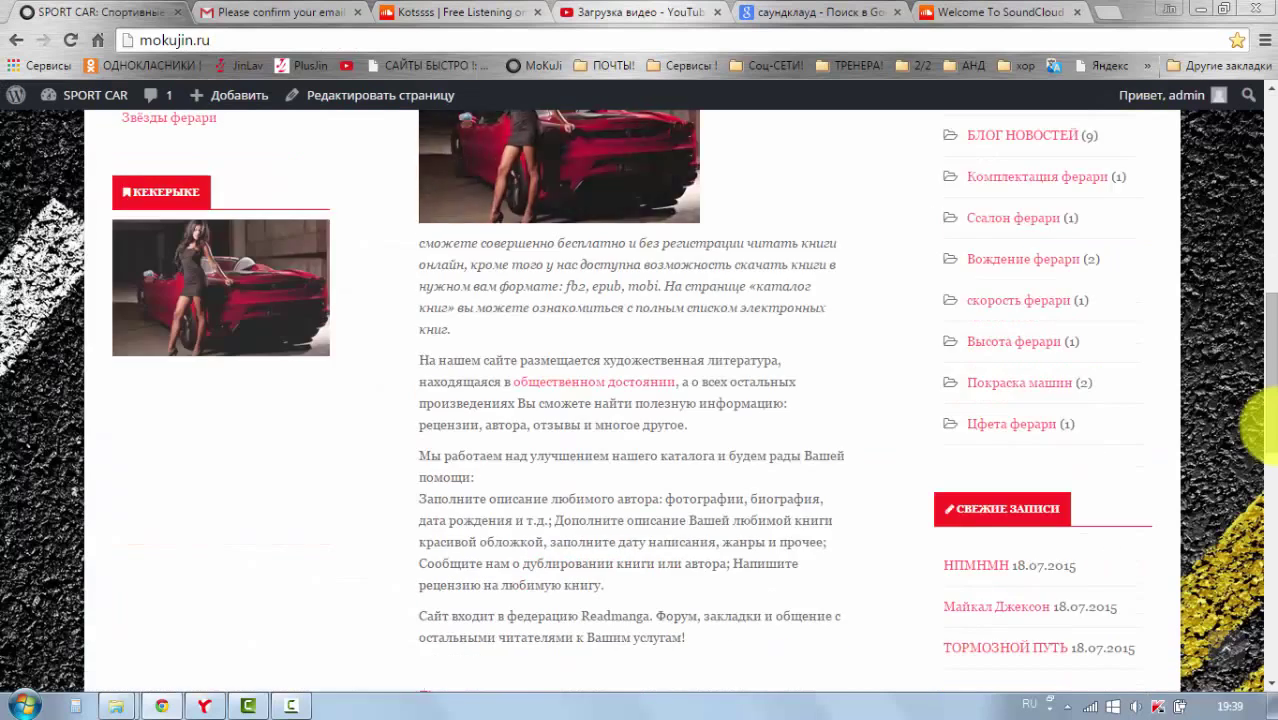
{"action": "scroll", "coordinate": [640, 400], "scroll_direction": "up", "scroll_amount": 2}
{"action": "scroll", "coordinate": [560, 340], "scroll_direction": "up", "scroll_amount": 2}
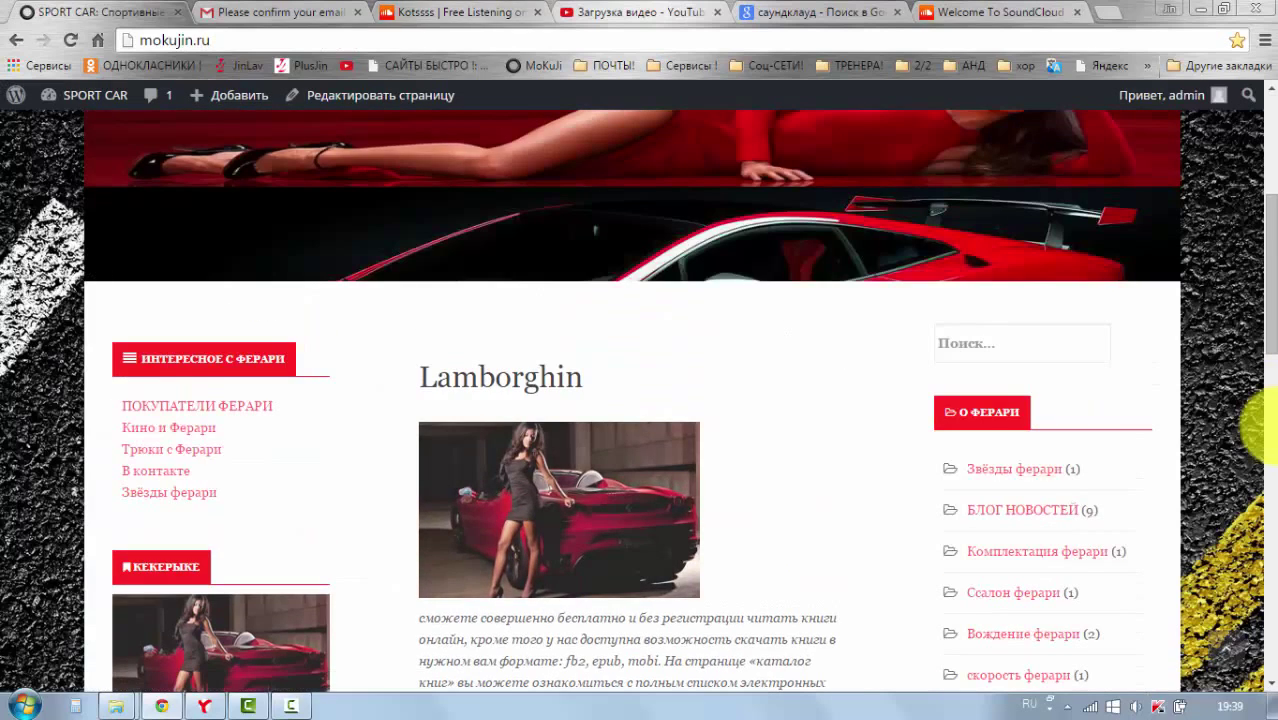
Step: Switch to the track's Embed options on SoundCloud, choose the compact player with height 166 and copy its embed code
{"action": "left_click", "coordinate": [455, 12]}
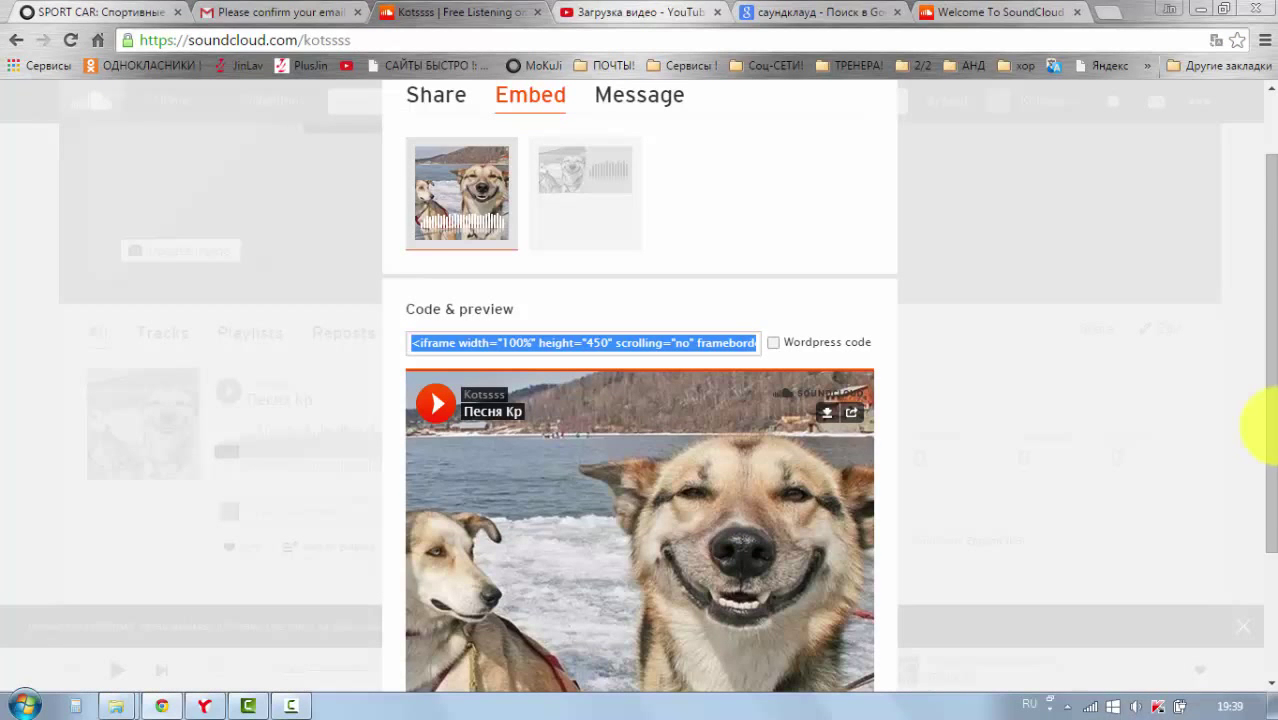
{"action": "left_click", "coordinate": [585, 185]}
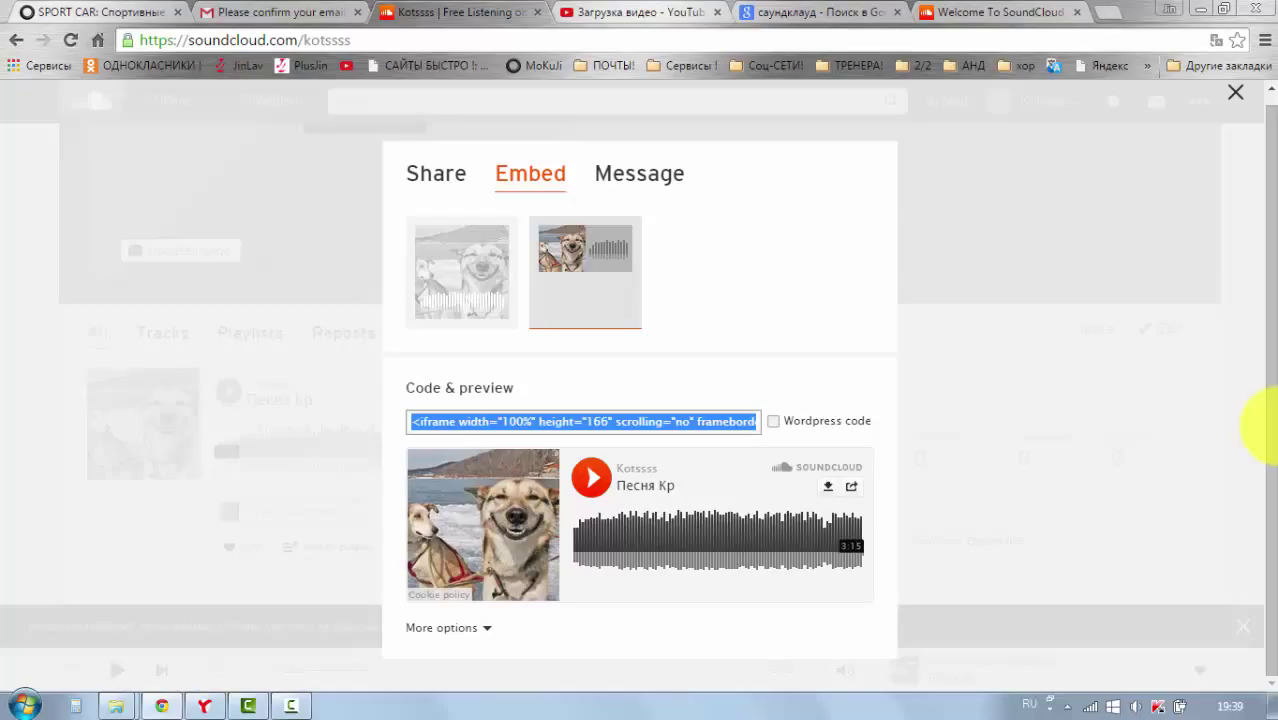
{"action": "right_click", "coordinate": [450, 426]}
{"action": "key", "text": "Return"}
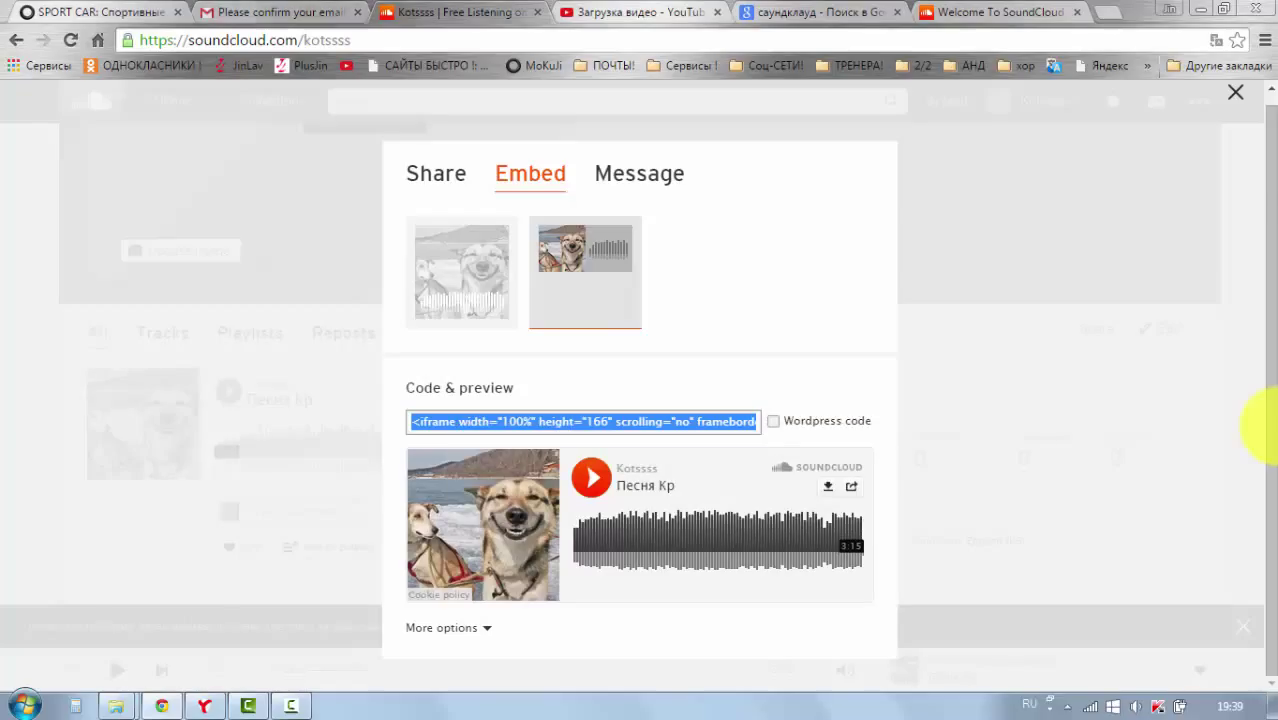
Step: Open the Lamborghin page for editing, paste the compact player code between the image and first paragraph in the HTML, and update the page
{"action": "key", "text": "ctrl+1"}
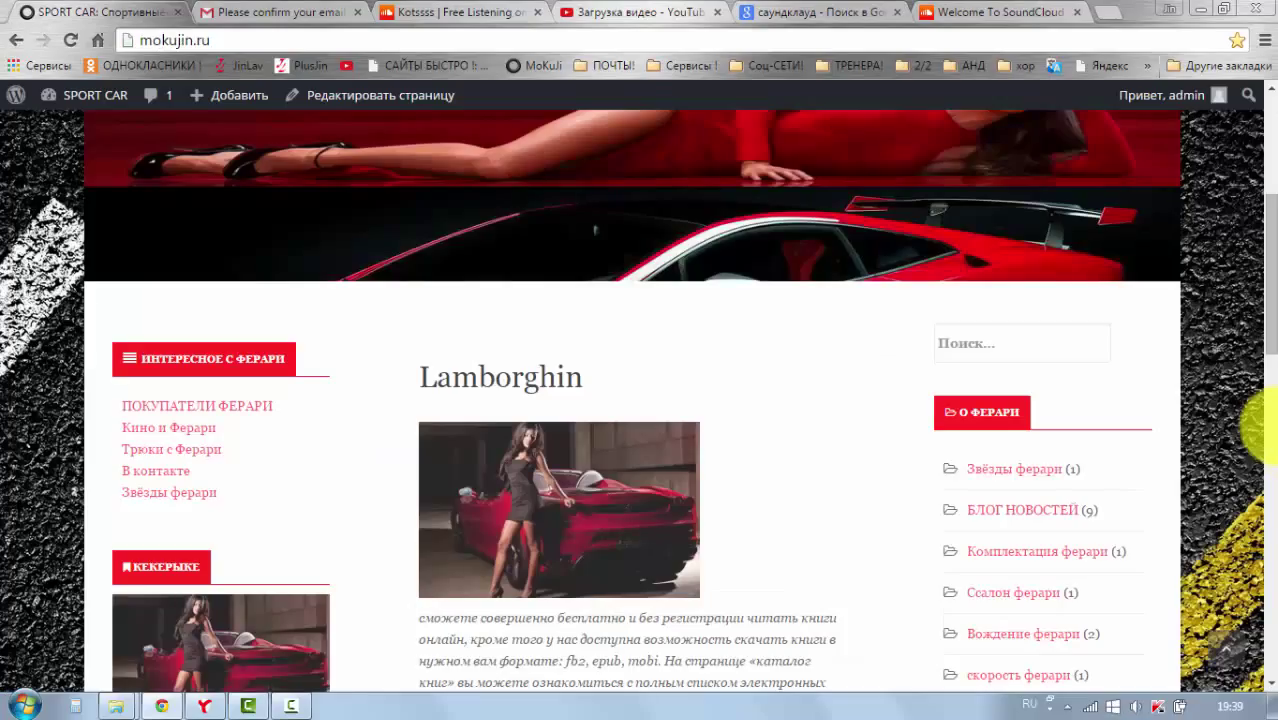
{"action": "scroll", "coordinate": [630, 400], "scroll_direction": "up", "scroll_amount": 4}
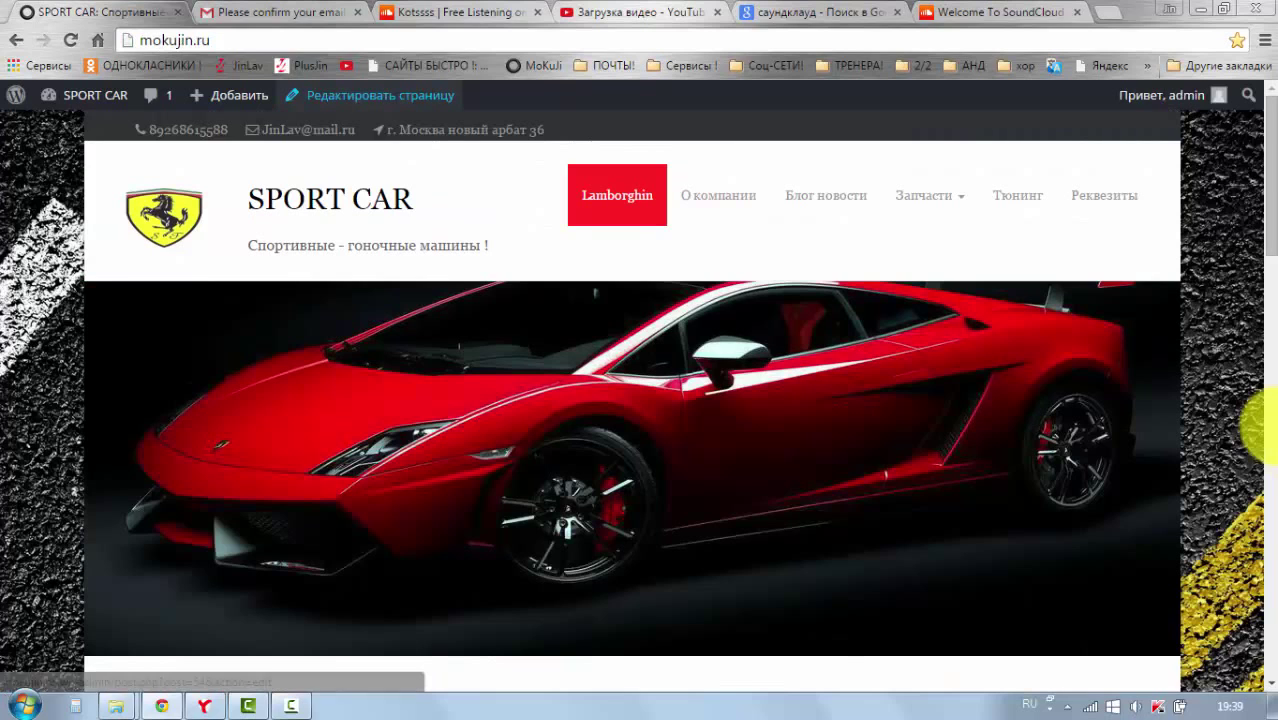
{"action": "left_click", "coordinate": [370, 95]}
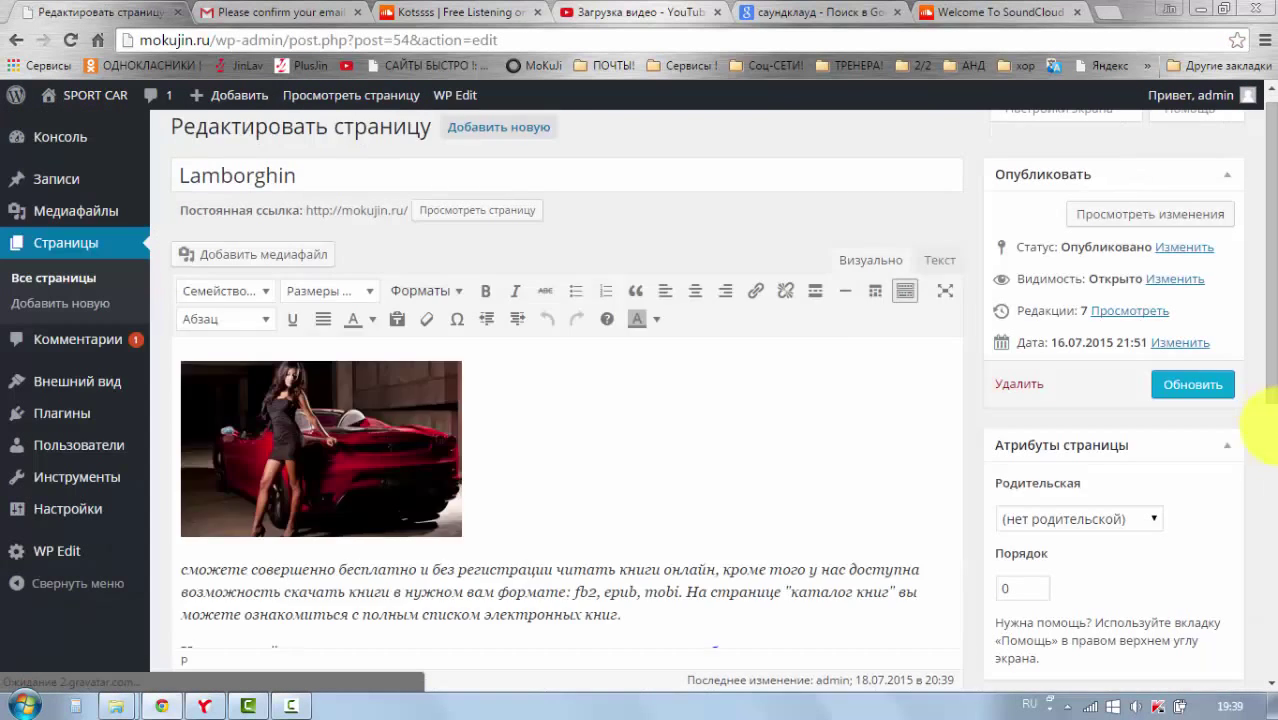
{"action": "scroll", "coordinate": [1275, 426], "scroll_direction": "down", "scroll_amount": 1}
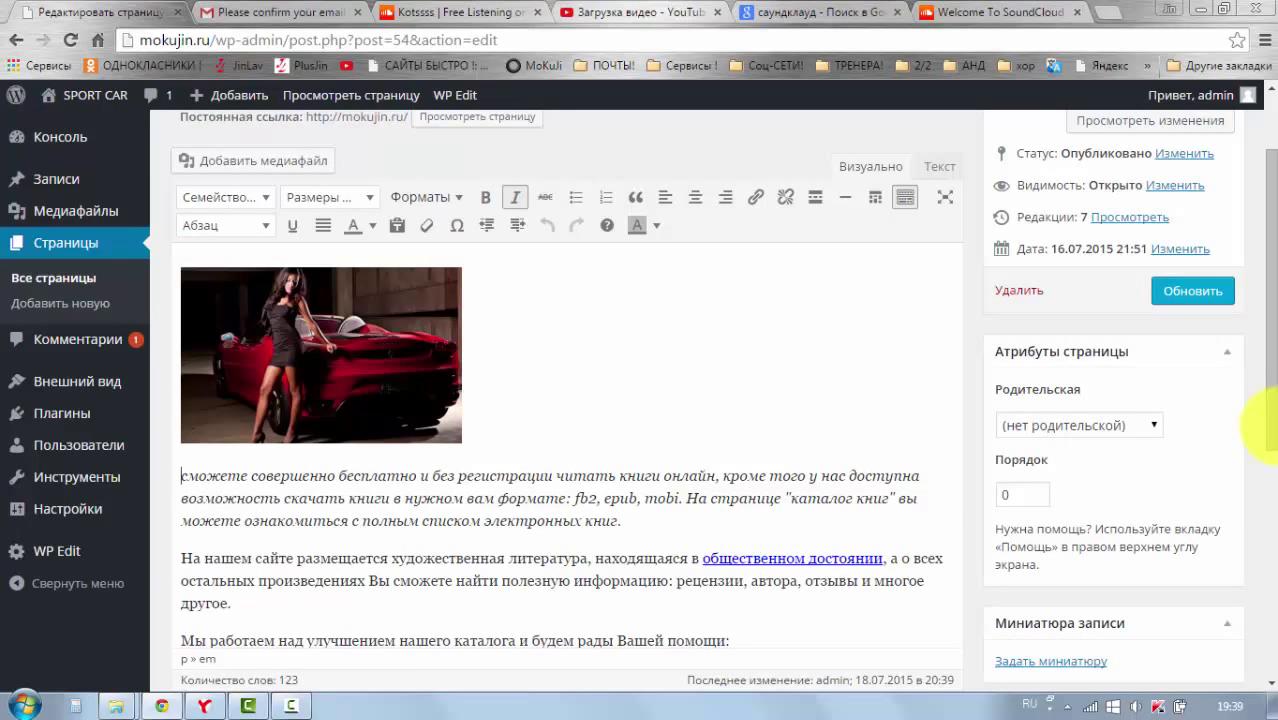
{"action": "left_click", "coordinate": [940, 167]}
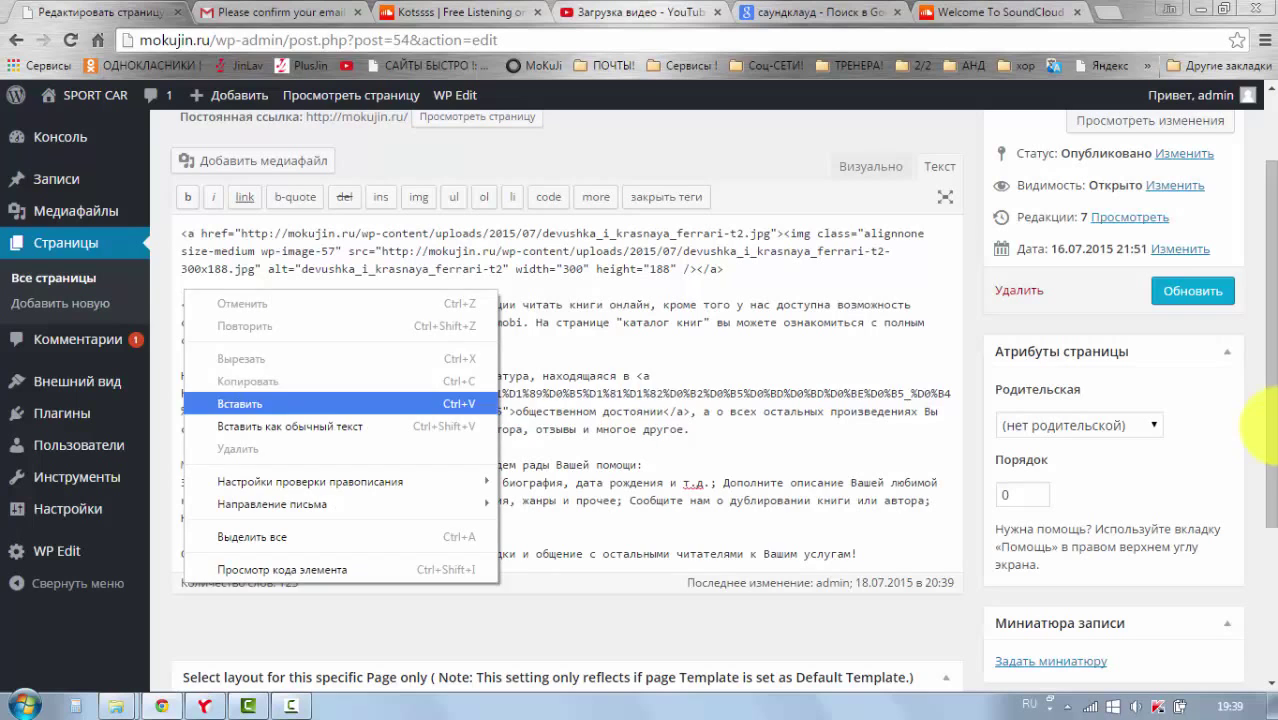
{"action": "left_click", "coordinate": [240, 403]}
{"action": "left_click", "coordinate": [1192, 291]}
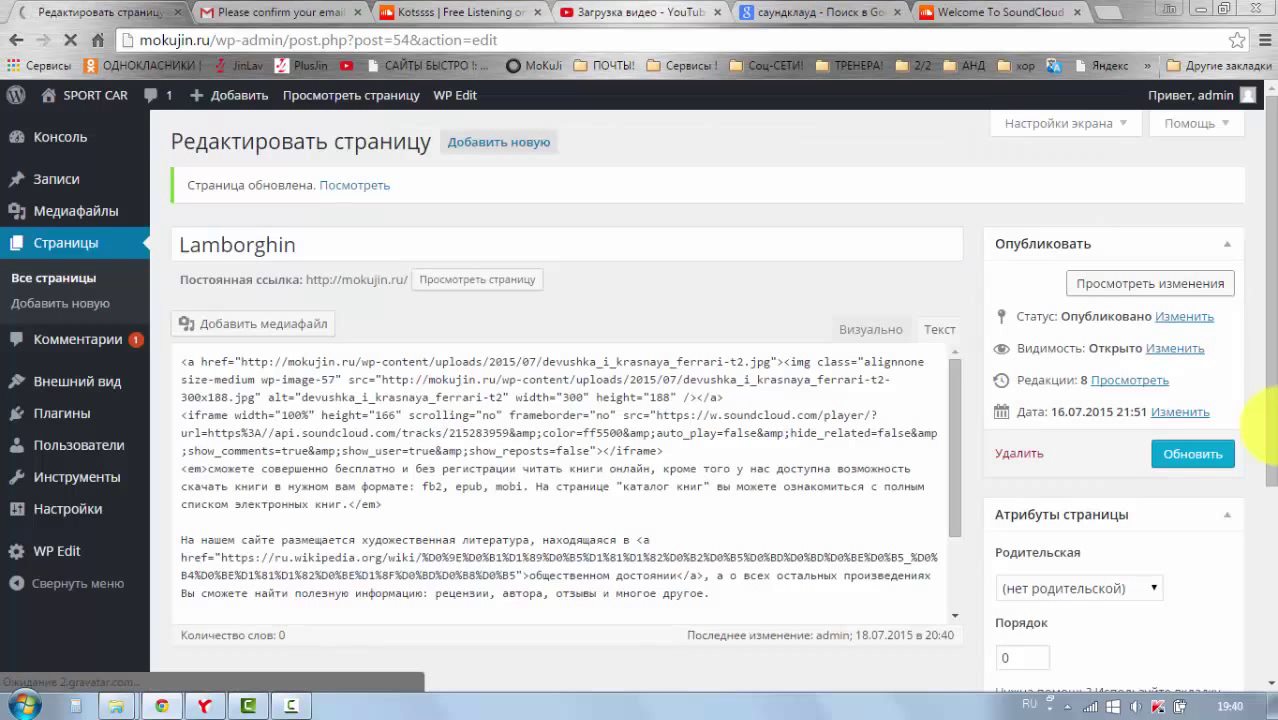
Step: View the live Lamborghin page and test playing and pausing the compact SoundCloud player below the image
{"action": "left_click", "coordinate": [351, 95]}
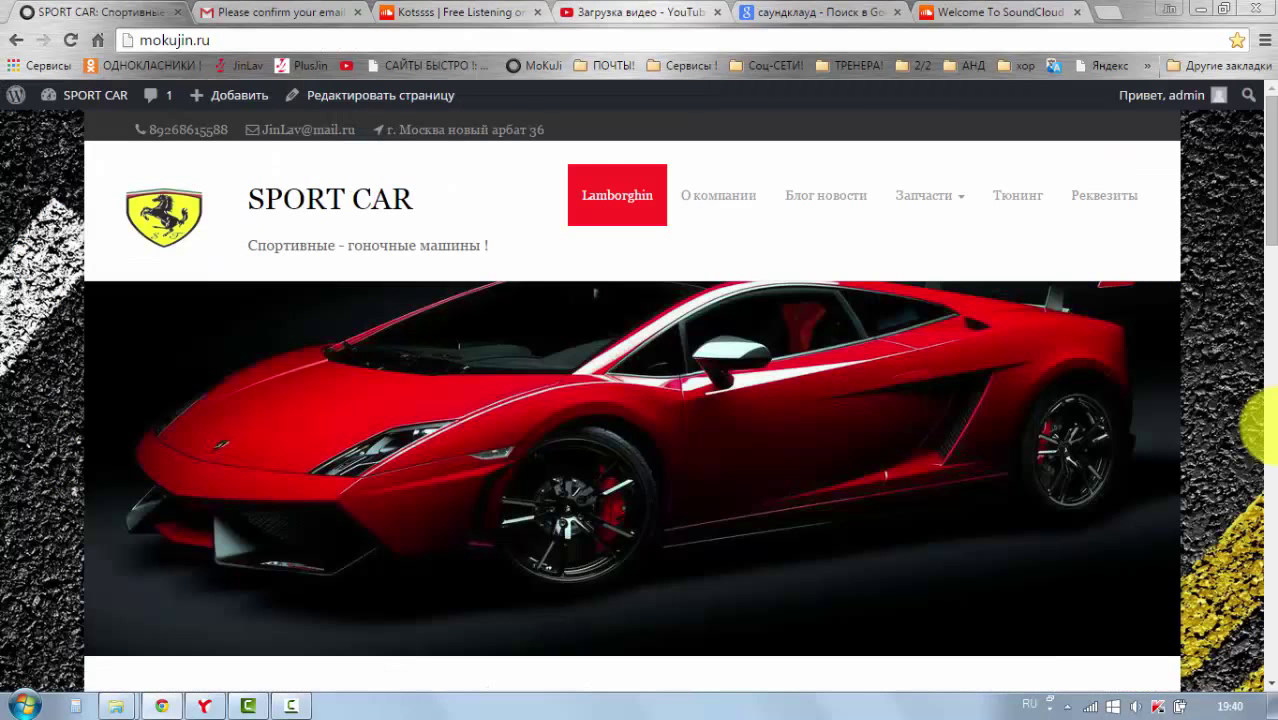
{"action": "scroll", "coordinate": [1266, 424], "scroll_direction": "down", "scroll_amount": 1}
{"action": "scroll", "coordinate": [1264, 424], "scroll_direction": "down", "scroll_amount": 5}
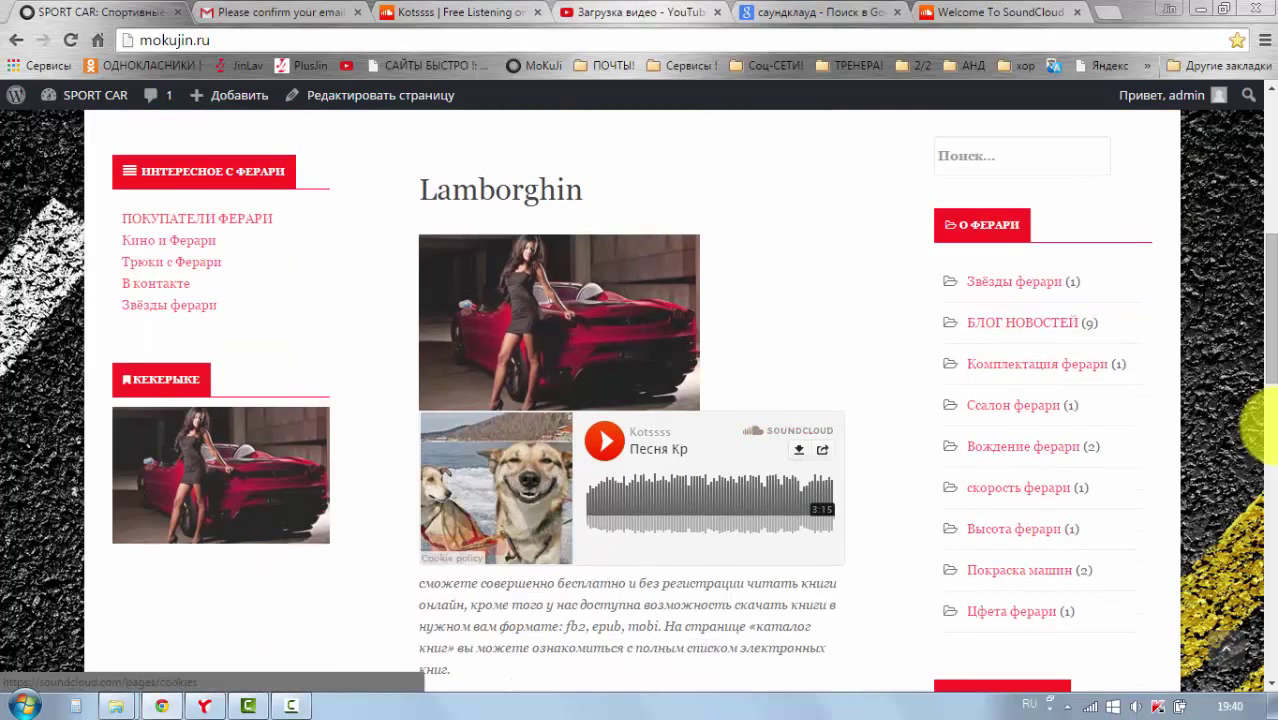
{"action": "mouse_move", "coordinate": [495, 520]}
{"action": "scroll", "coordinate": [495, 520], "scroll_direction": "down", "scroll_amount": 1}
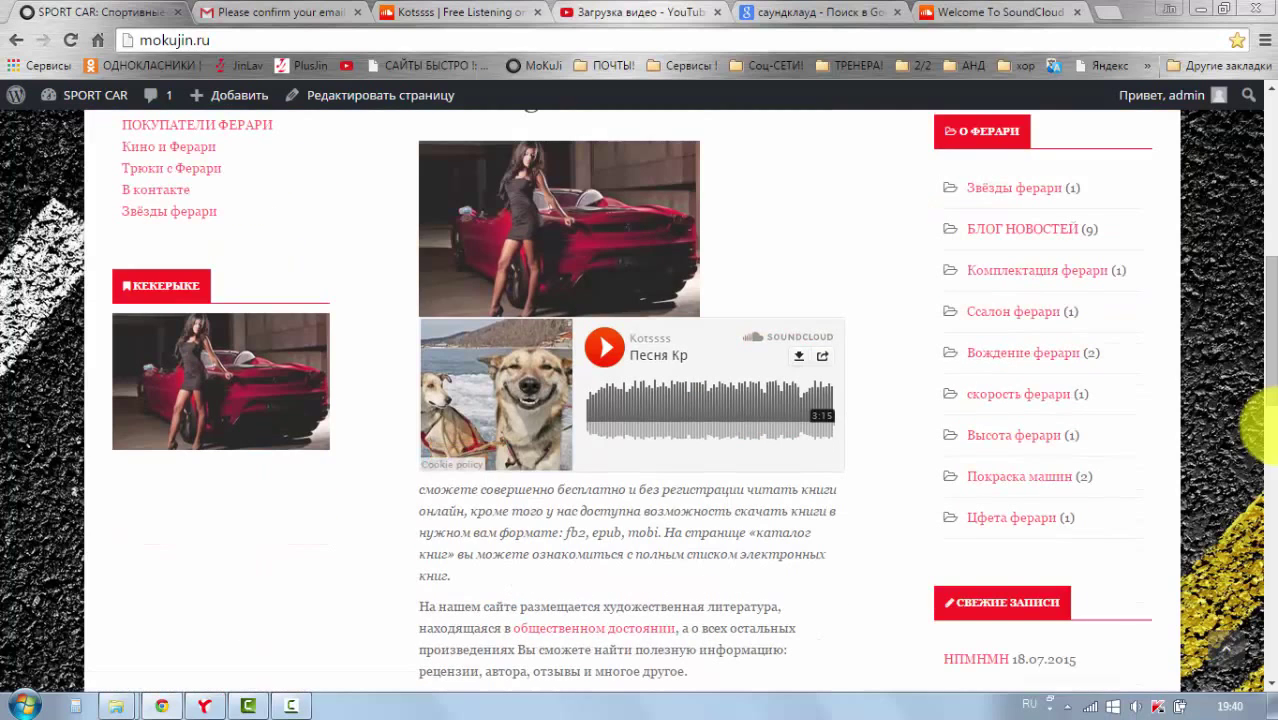
{"action": "mouse_move", "coordinate": [495, 430]}
{"action": "left_click", "coordinate": [604, 347]}
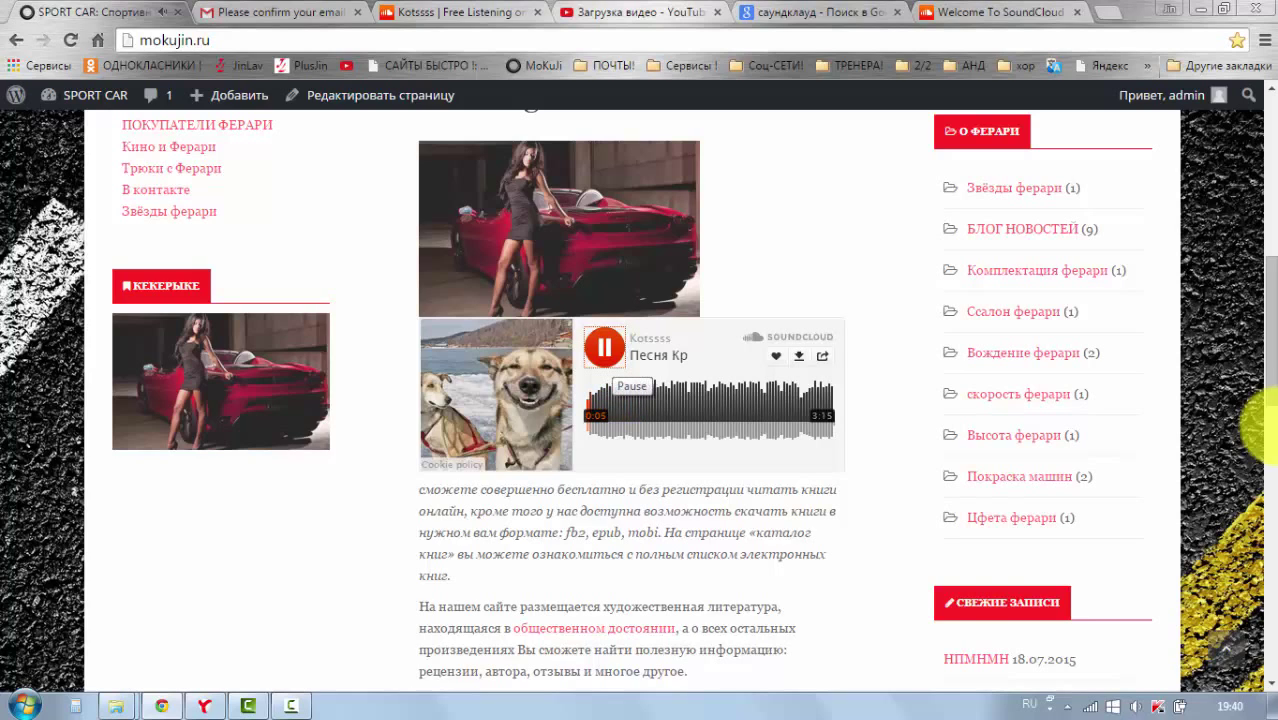
{"action": "left_click", "coordinate": [604, 347]}
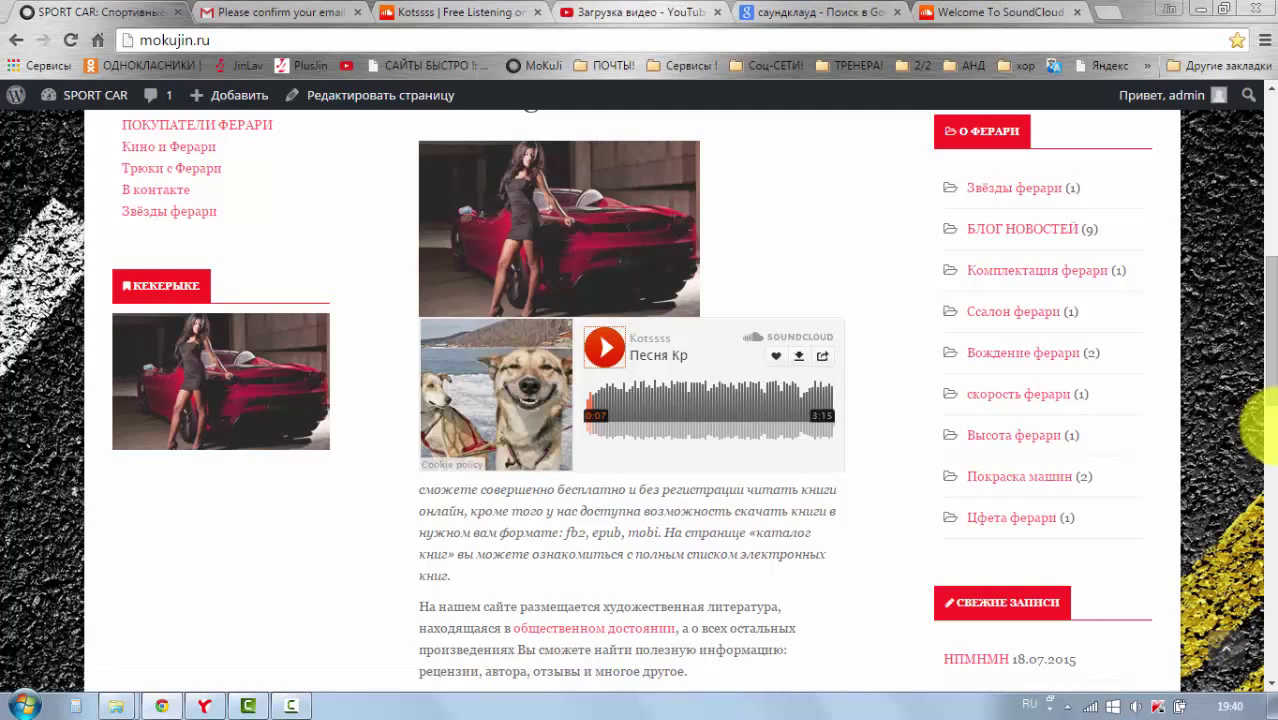
{"action": "scroll", "coordinate": [775, 356], "scroll_direction": "up", "scroll_amount": 1}
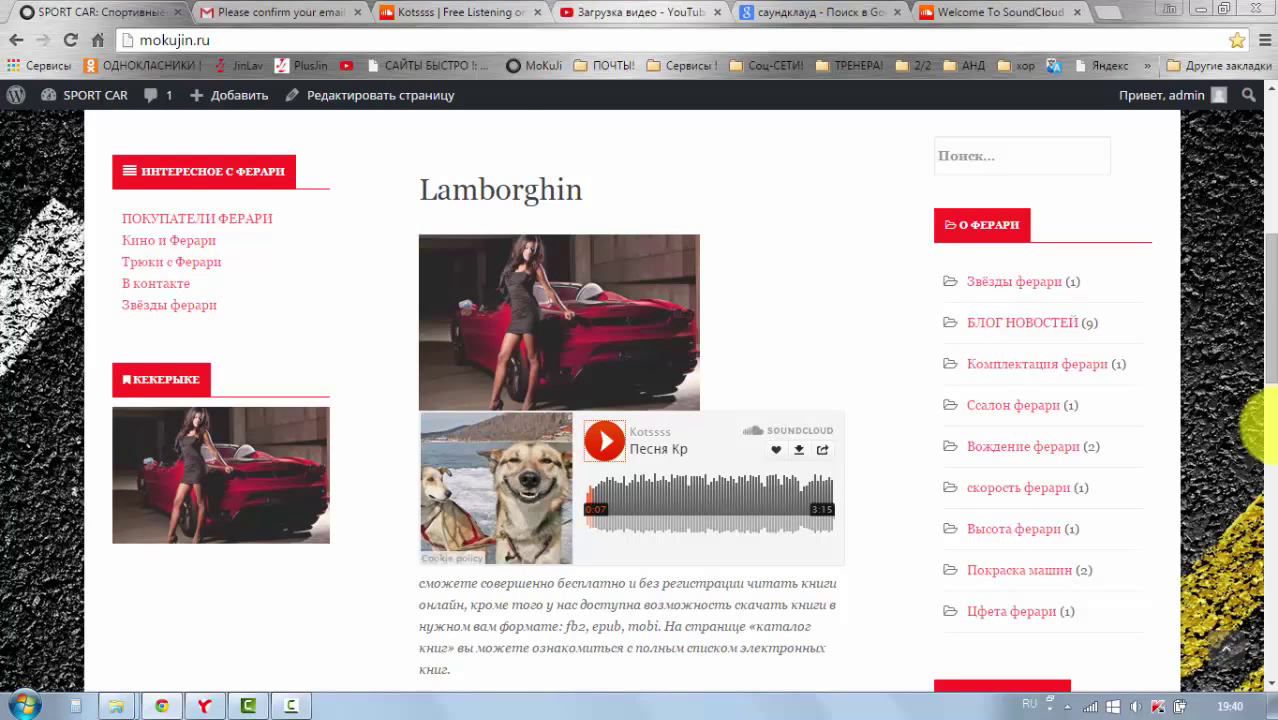
{"action": "scroll", "coordinate": [630, 400], "scroll_direction": "down", "scroll_amount": 2}
{"action": "scroll", "coordinate": [630, 400], "scroll_direction": "up", "scroll_amount": 2}
Step: Return to SoundCloud, close the track's Embed options and look over the profile page with the uploaded track
{"action": "left_click", "coordinate": [460, 12]}
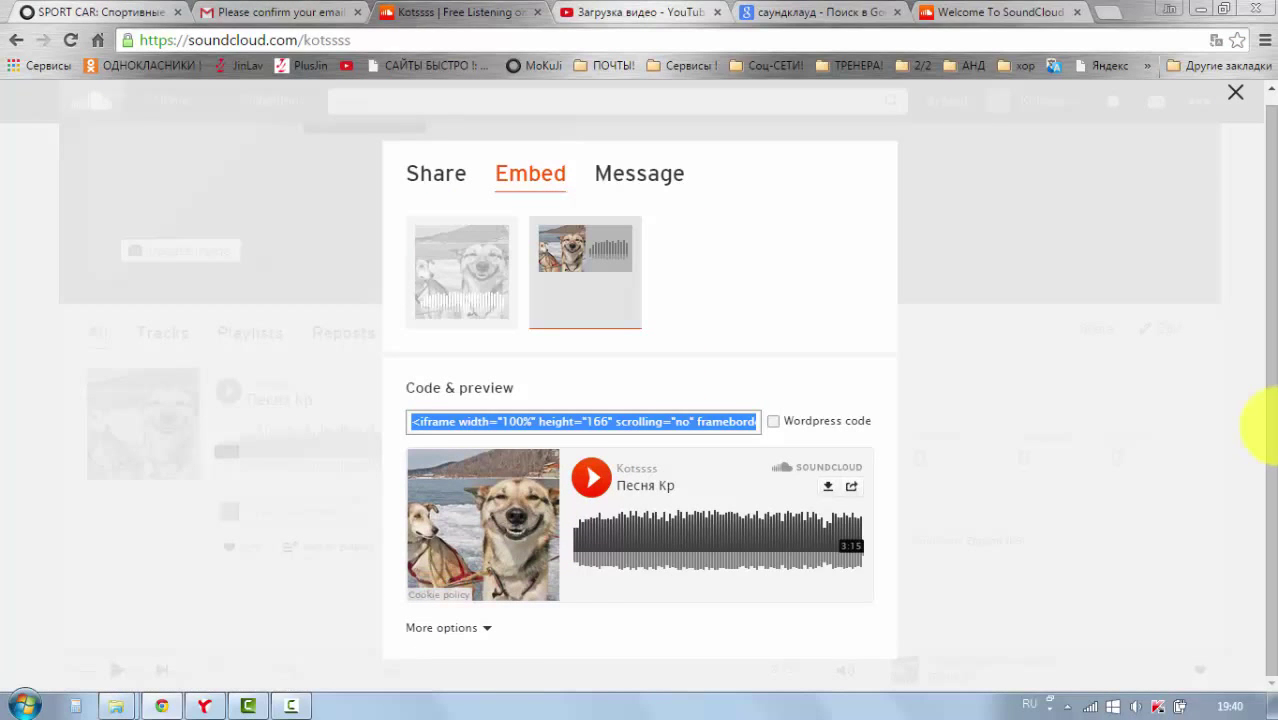
{"action": "left_click", "coordinate": [1276, 426]}
{"action": "scroll", "coordinate": [1276, 426], "scroll_direction": "up", "scroll_amount": 1}
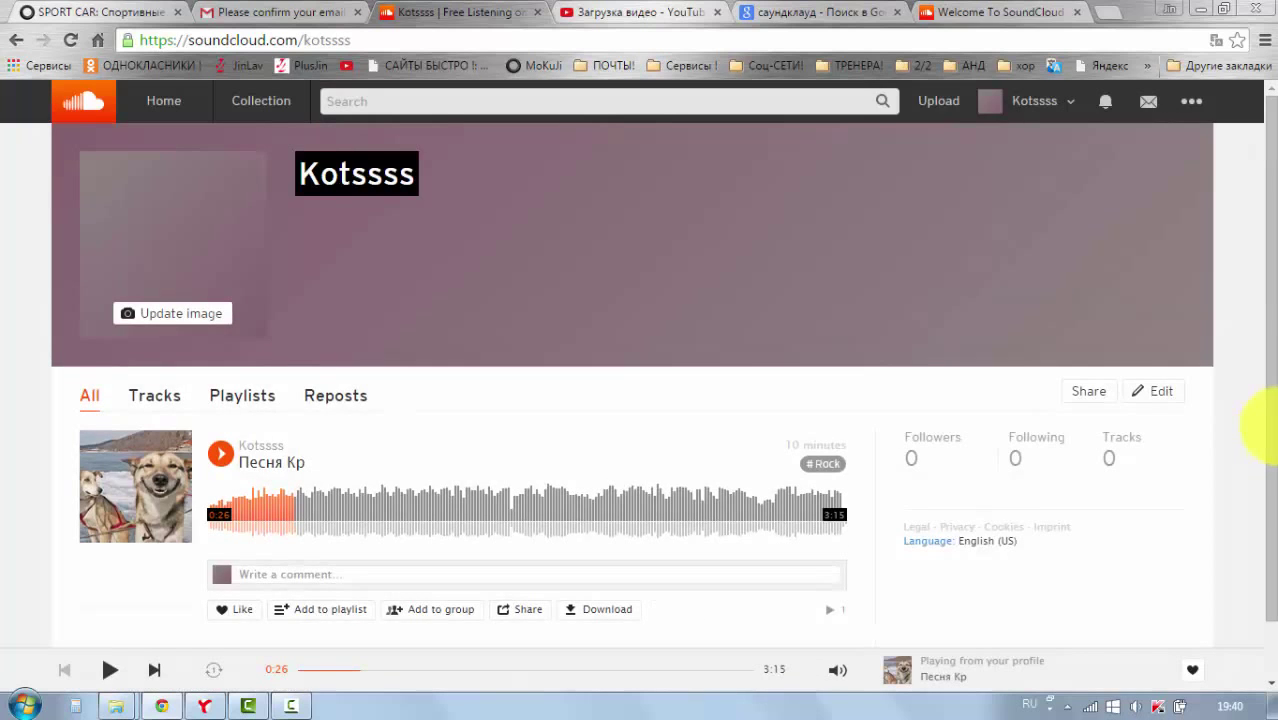
{"action": "scroll", "coordinate": [1262, 427], "scroll_direction": "down", "scroll_amount": 1}
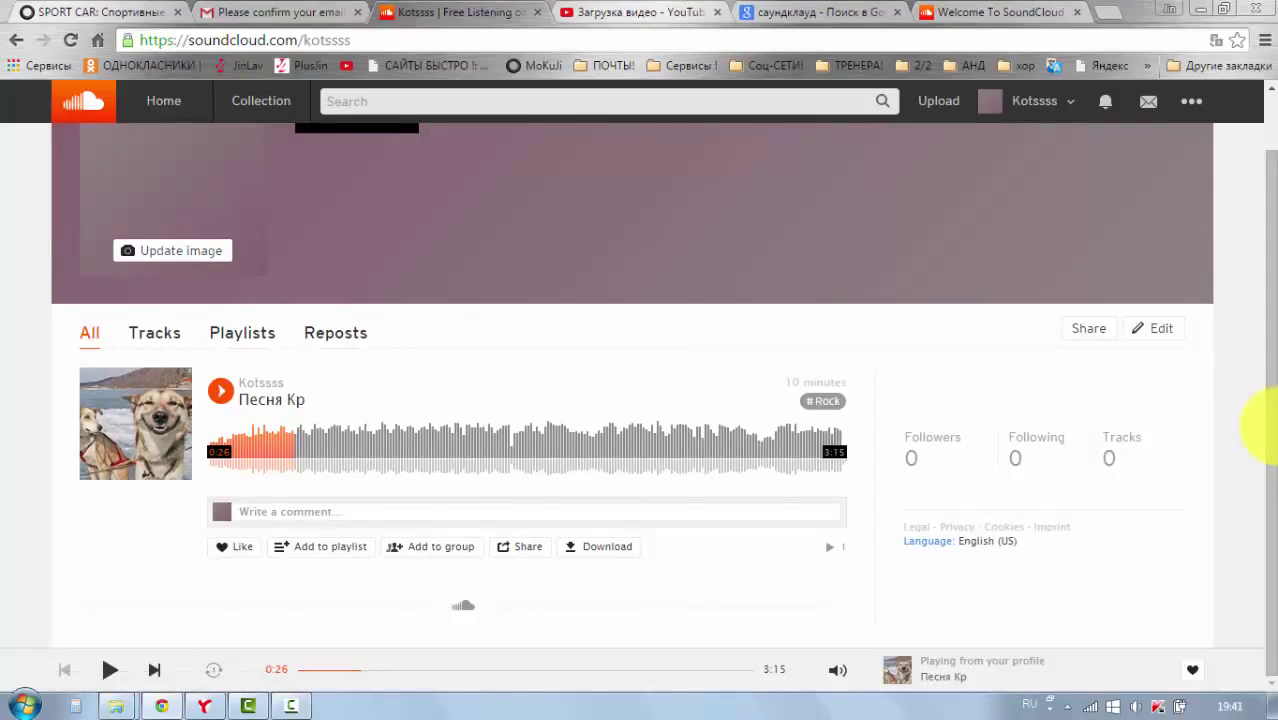
{"action": "scroll", "coordinate": [1268, 425], "scroll_direction": "up", "scroll_amount": 1}
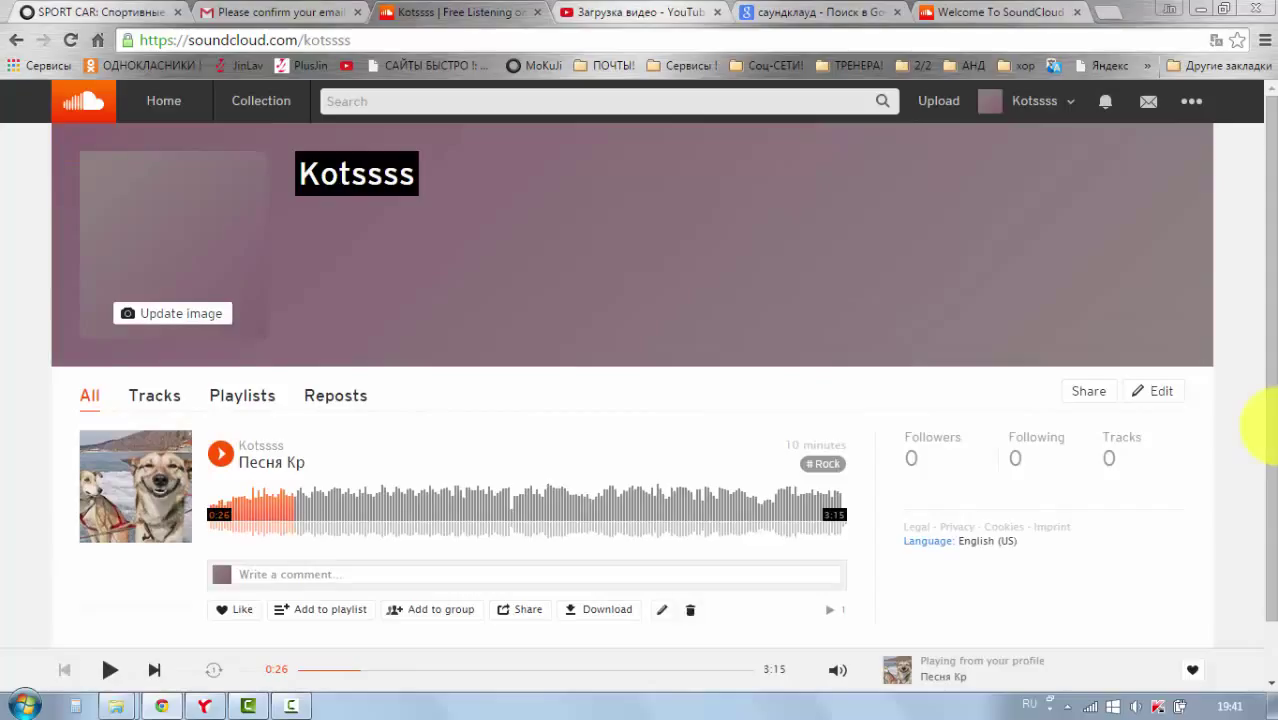
Step: Search SoundCloud for "gyb", open the suggested GYBU profile and look over its tracks
{"action": "left_click", "coordinate": [345, 101]}
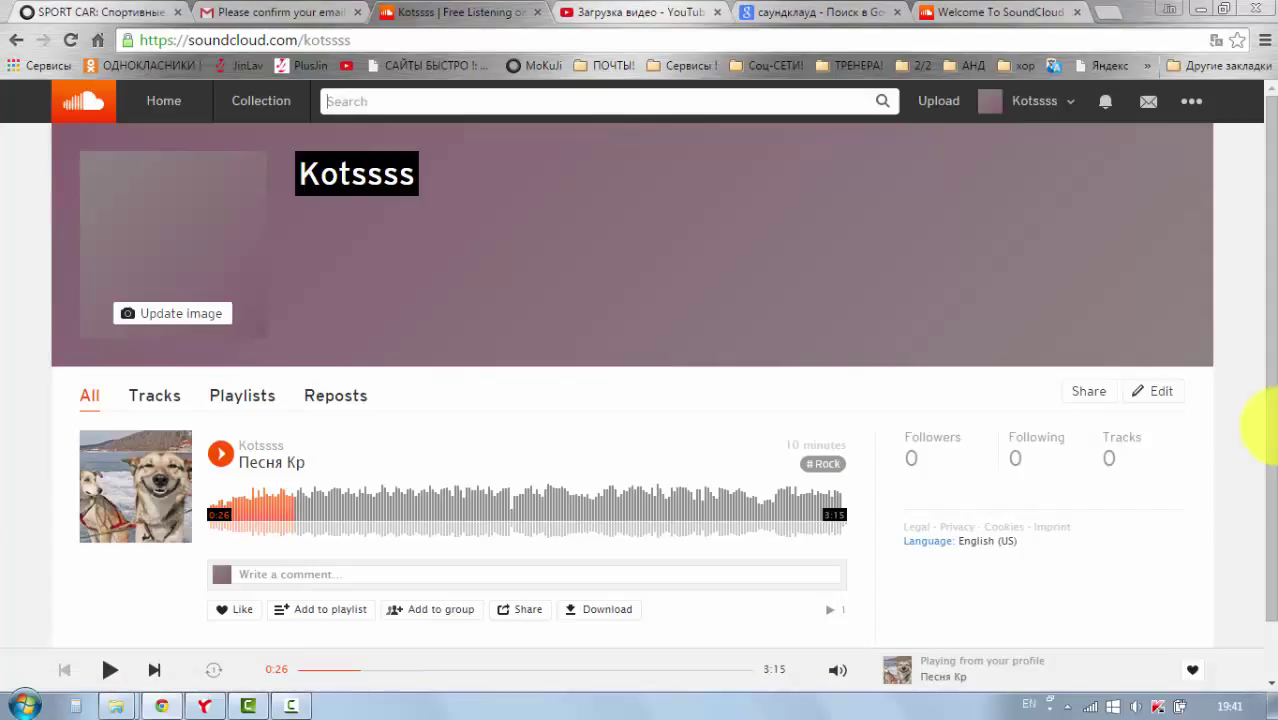
{"action": "type", "text": "gyb"}
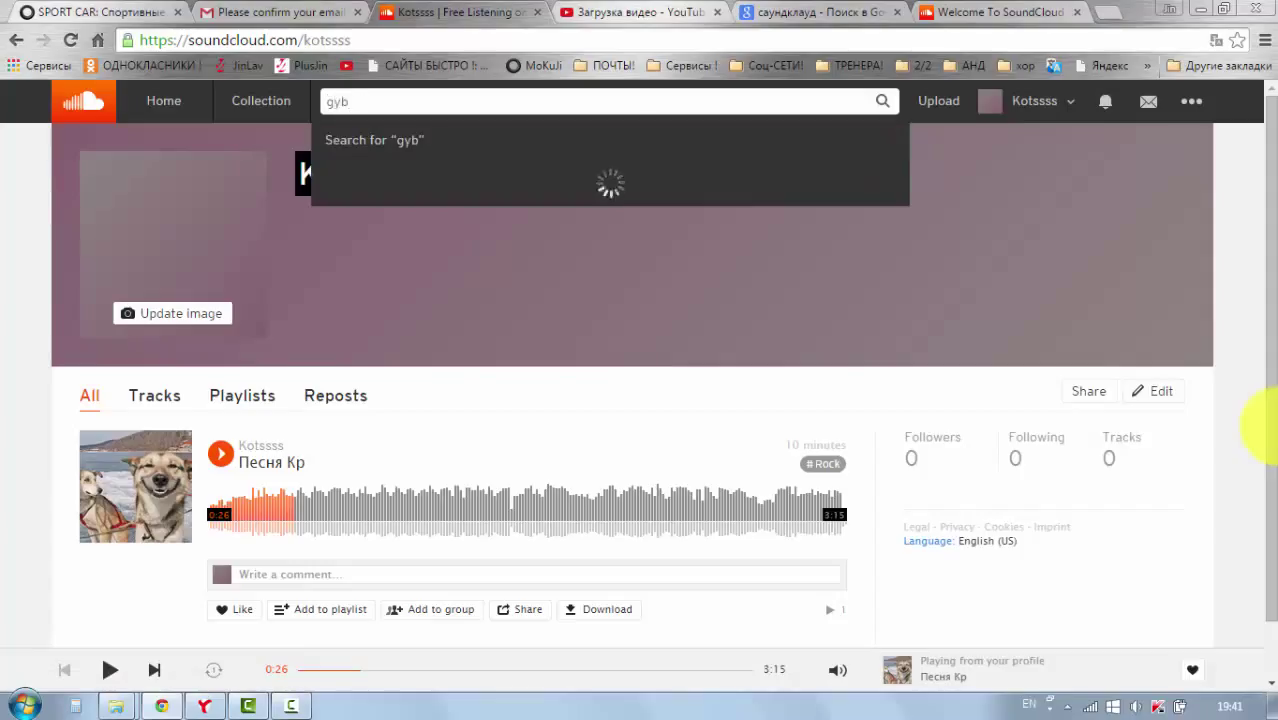
{"action": "key", "text": "Down"}
{"action": "key", "text": "Return"}
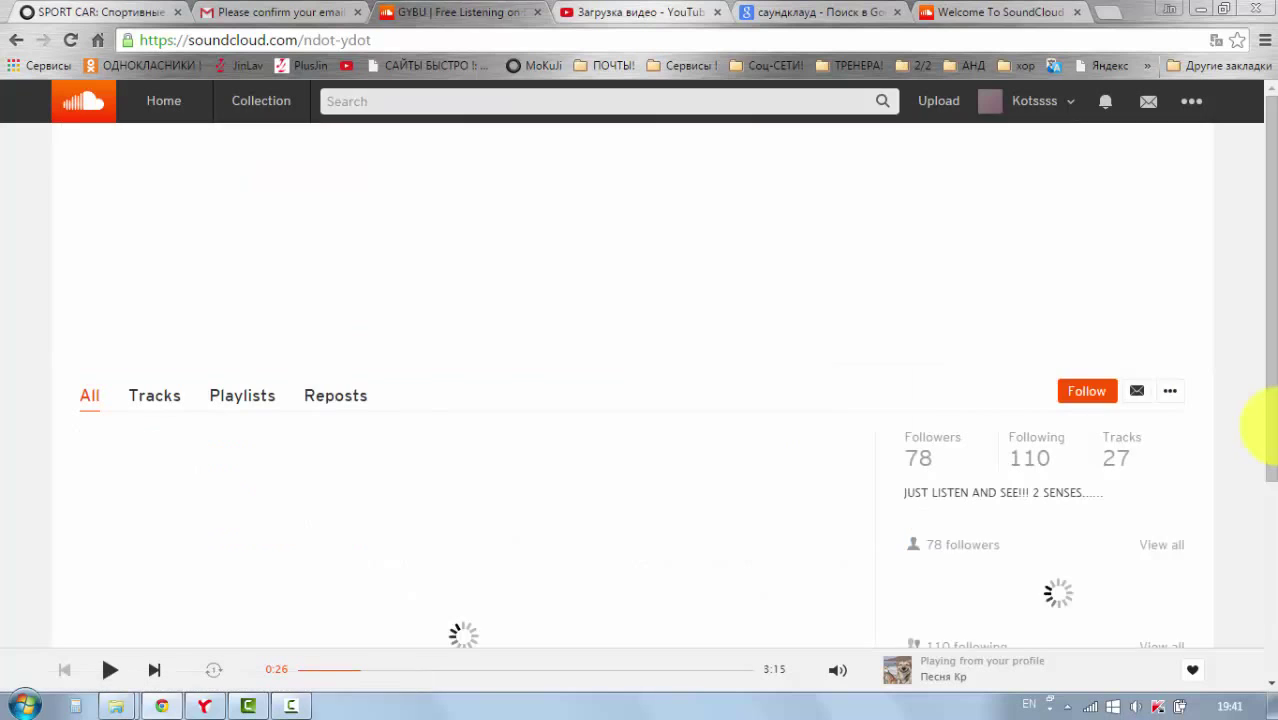
{"action": "scroll", "coordinate": [1262, 425], "scroll_direction": "down", "scroll_amount": 2}
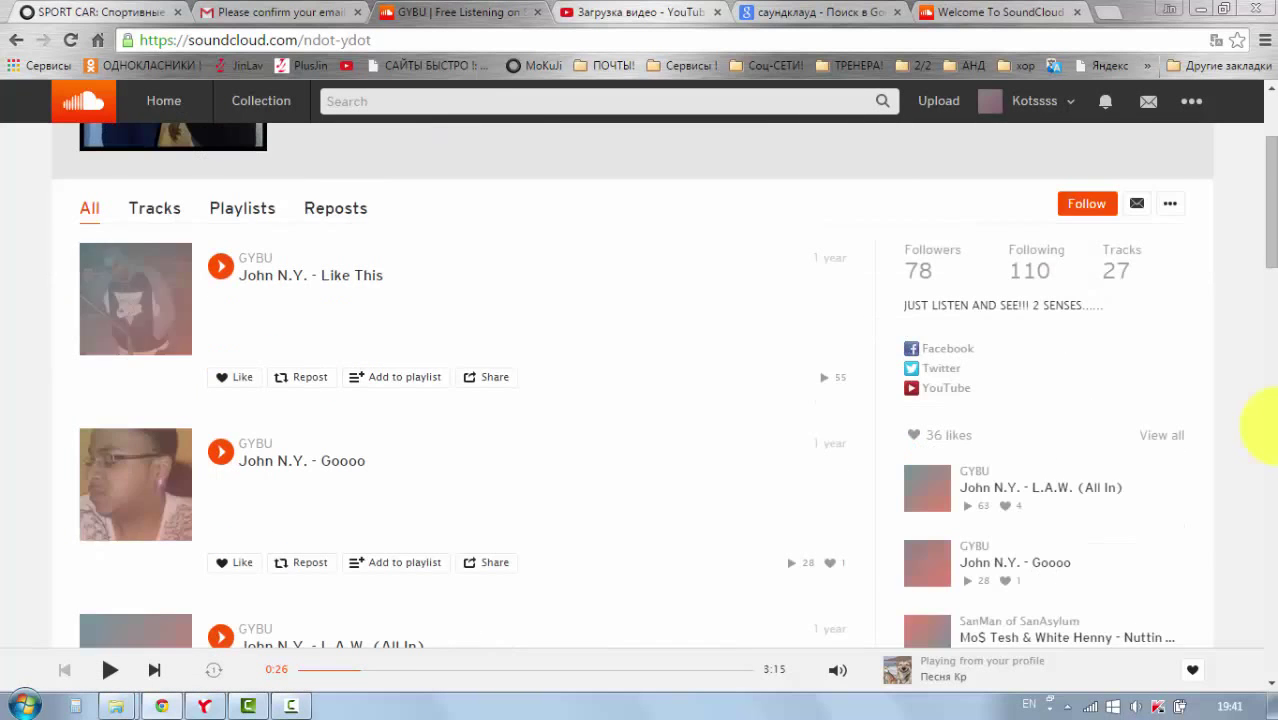